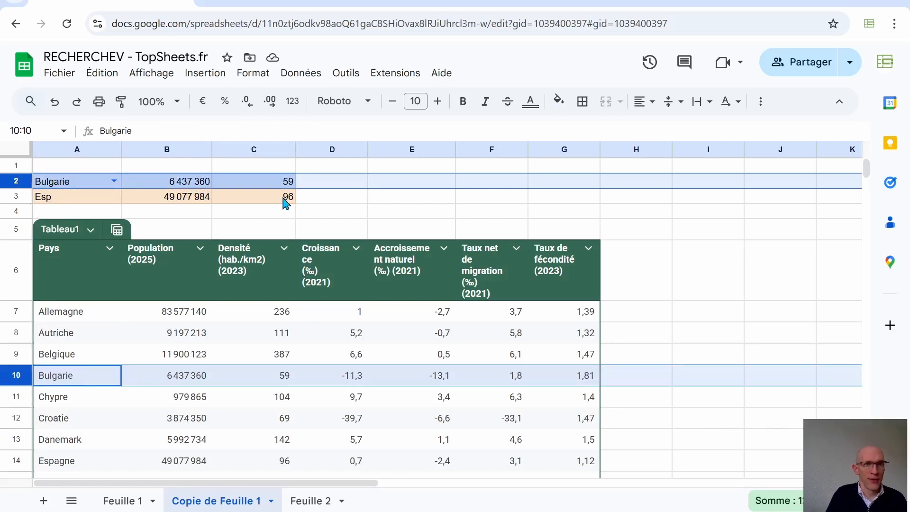
Compare the "Esp" lookup results in row 3 with the Espagne row of the country table.
left_click(62, 204)
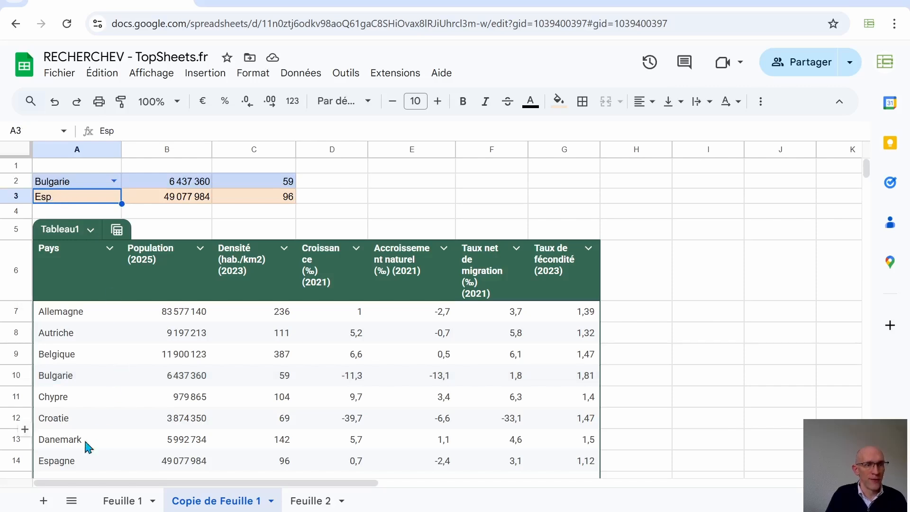
left_click(14, 461)
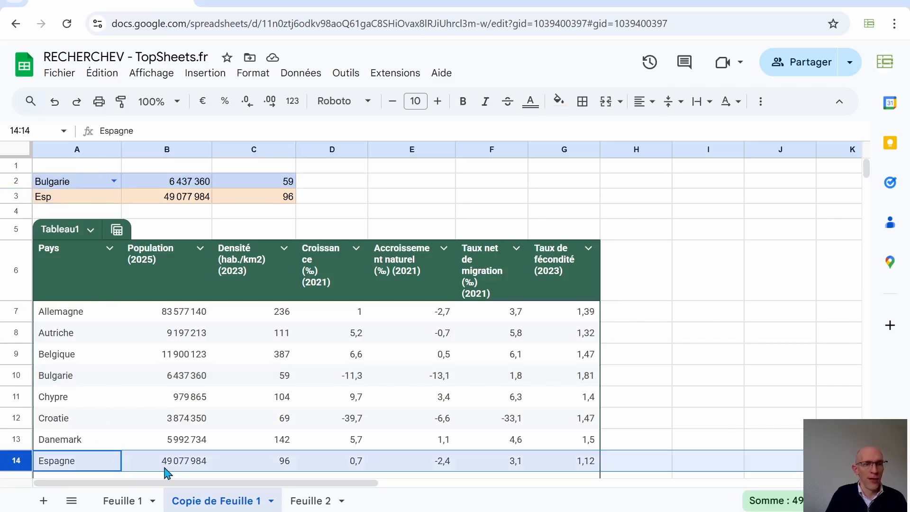
left_click(165, 469)
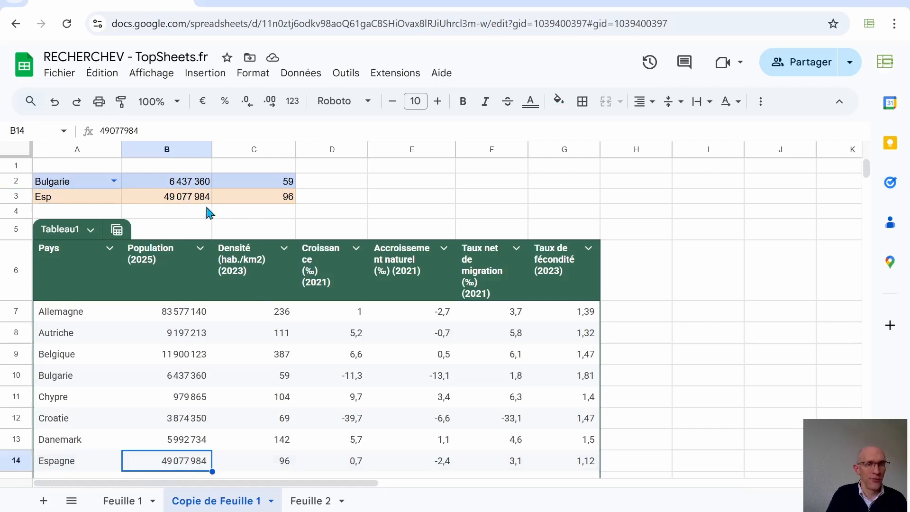
Examine the students' grades and mentions on Feuille 2 alongside the grade-threshold table in columns E and F.
left_click(310, 500)
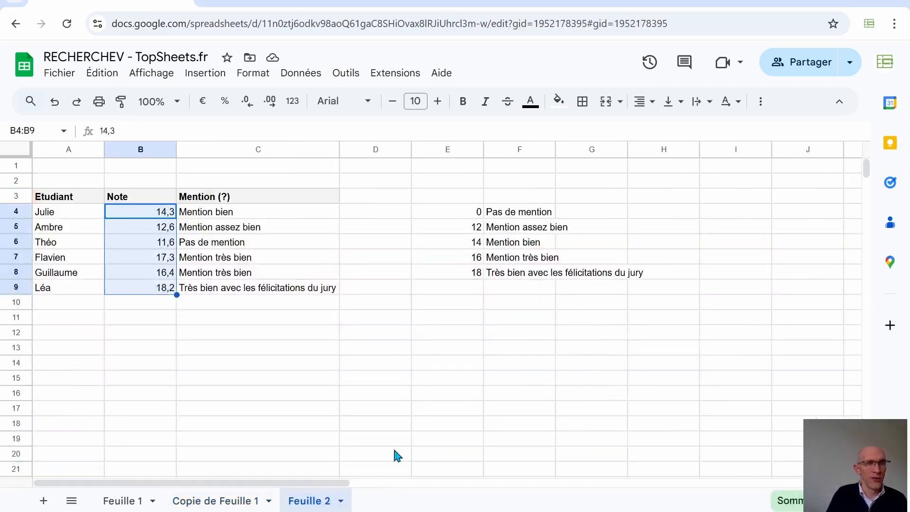
left_click(166, 305)
left_click(67, 216)
left_click_drag(68, 216, 138, 286)
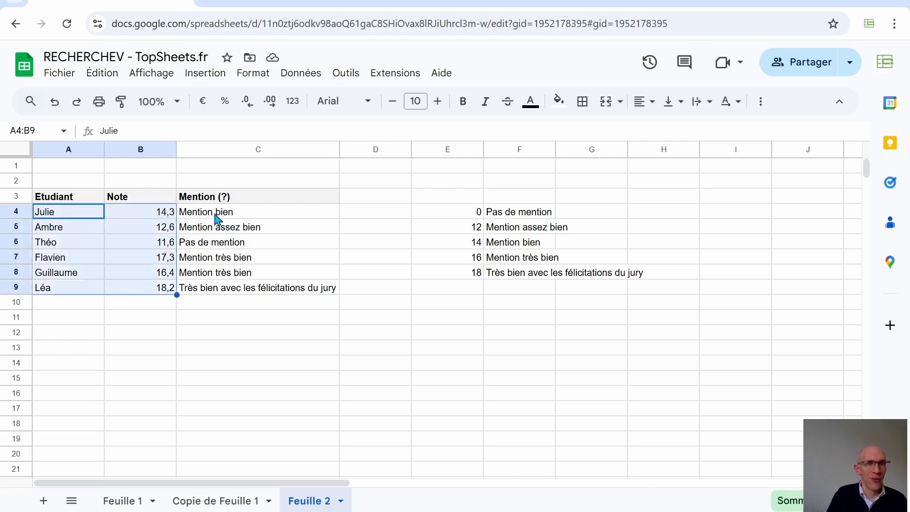
left_click_drag(480, 214, 522, 293)
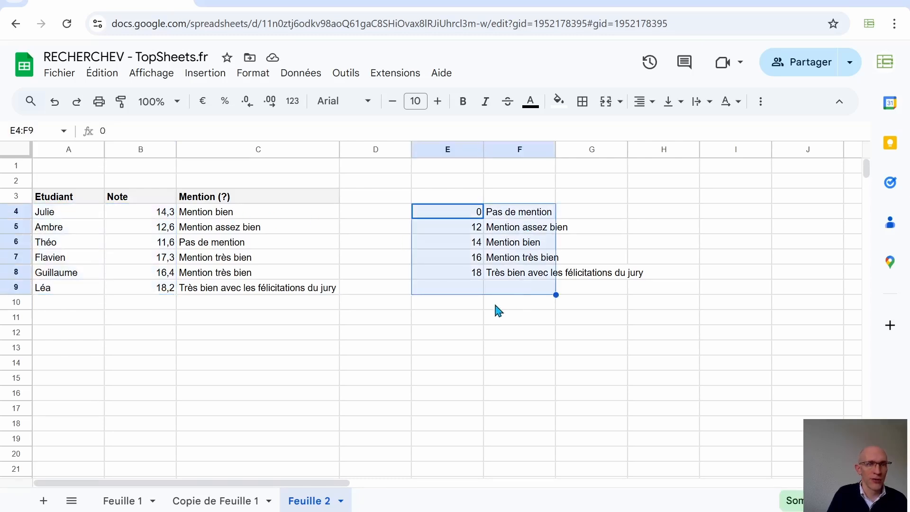
left_click(107, 209)
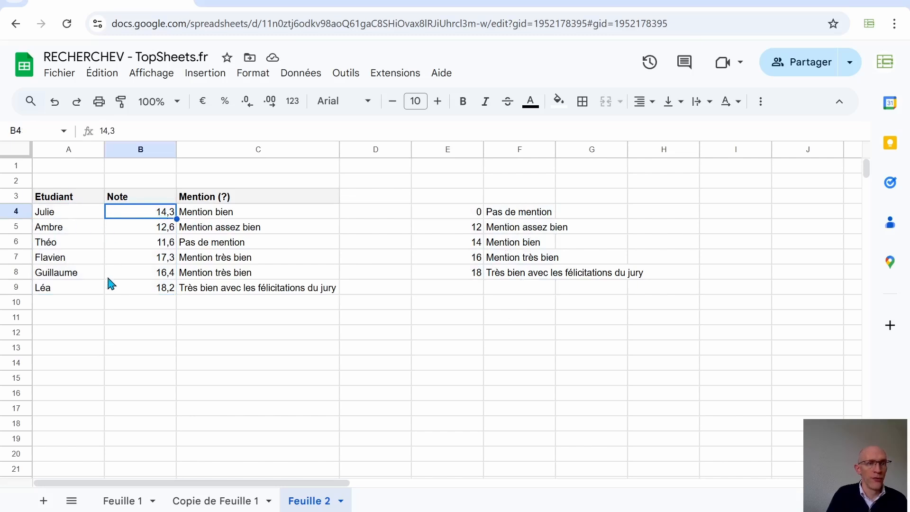
left_click(110, 318)
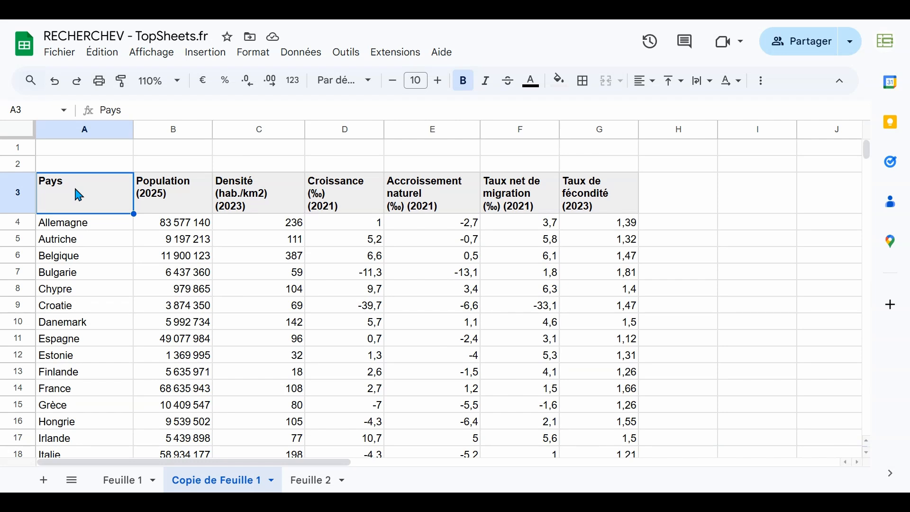
Review the country table on Copie de Feuille 1, including the entries in its Pays column.
left_click_drag(262, 212, 588, 376)
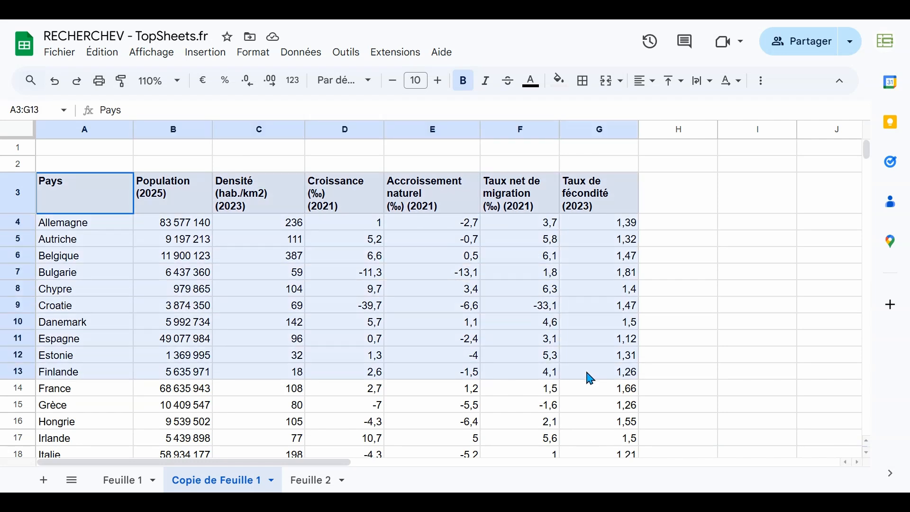
left_click(94, 252)
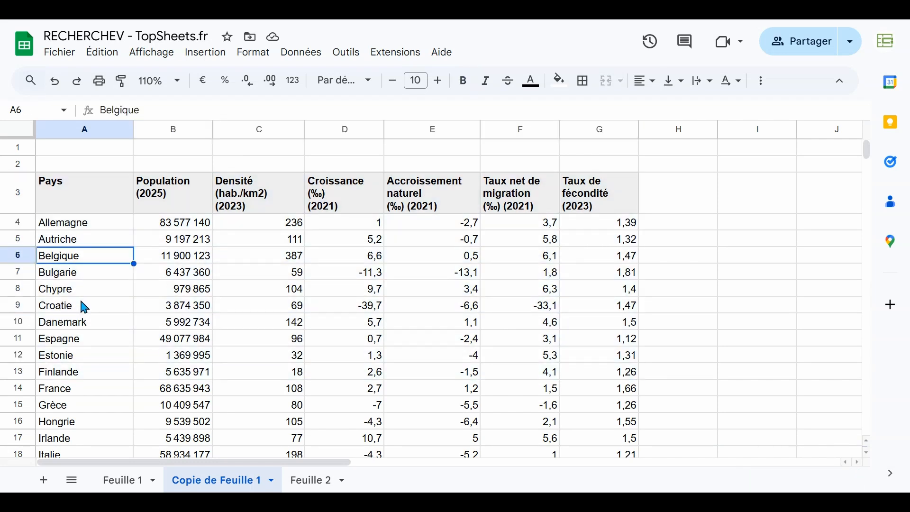
left_click(82, 305)
left_click(84, 340)
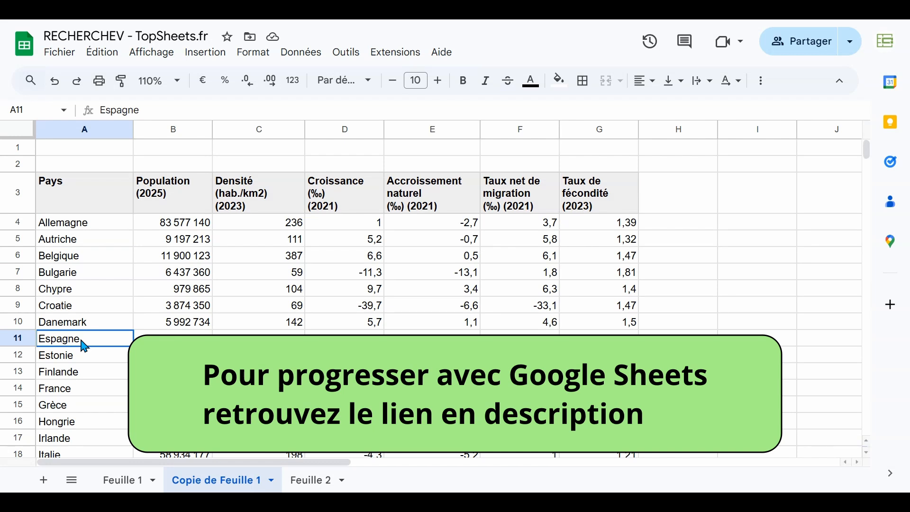
Examine the raw table imported with IMPORTHTML on Feuille 1 and its source Wikipedia page on European Union demographics.
left_click(119, 483)
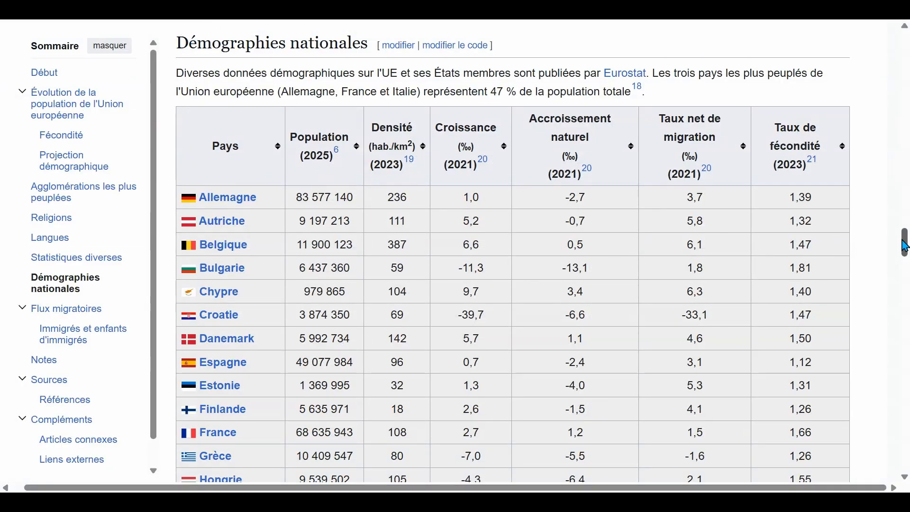
left_click_drag(906, 244, 905, 47)
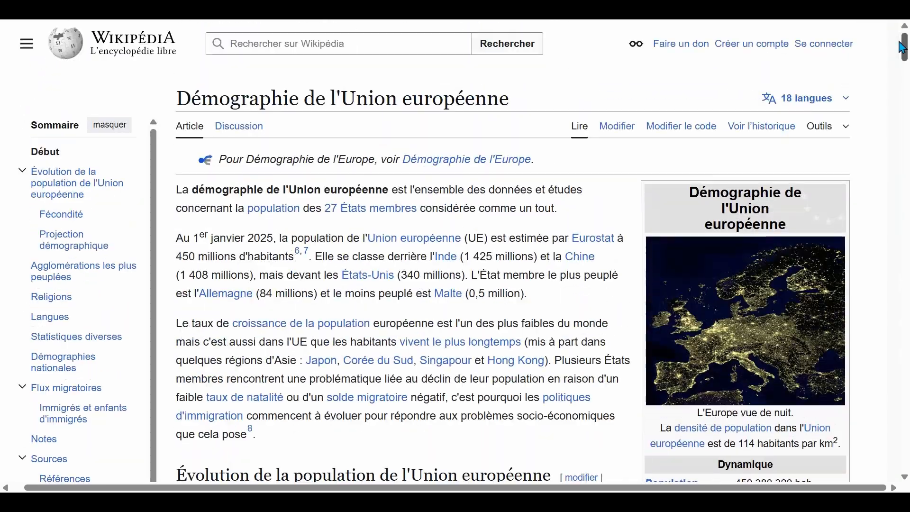
left_click(281, 11)
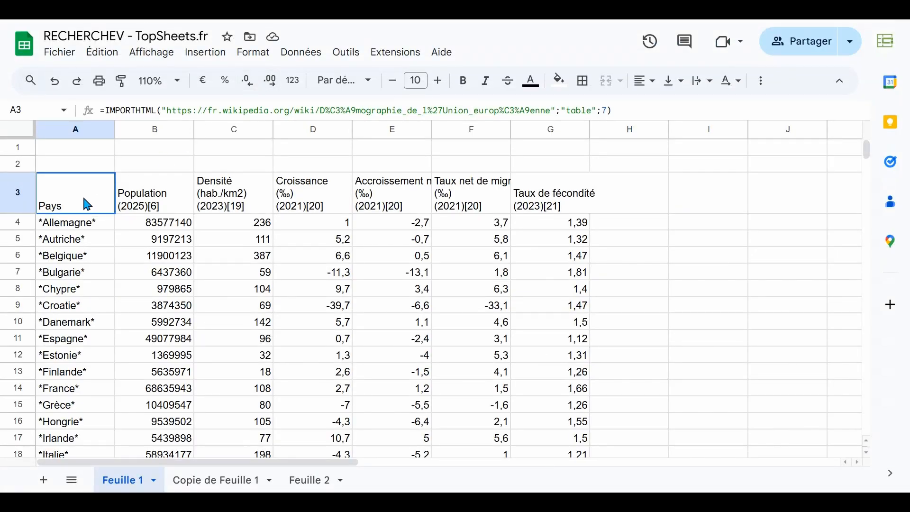
left_click_drag(87, 204, 519, 377)
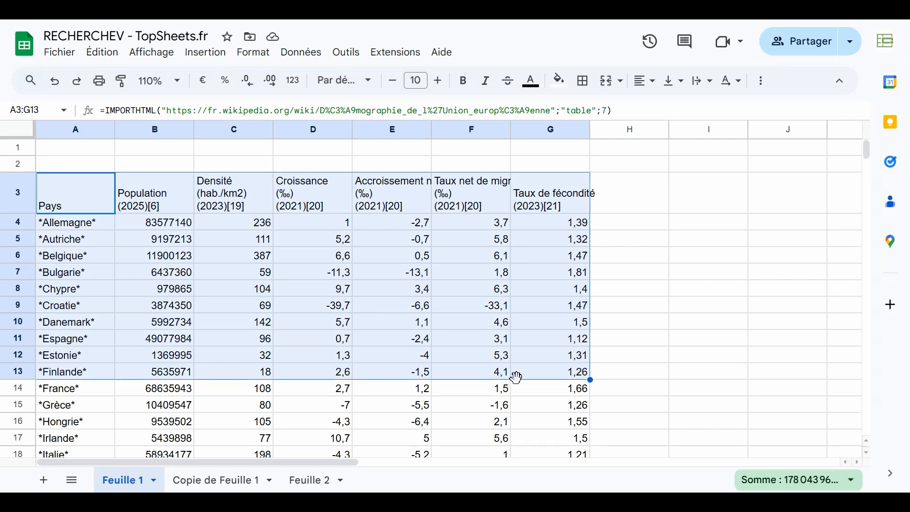
Insert three rows above the header row of the country table on Copie de Feuille 1.
left_click(232, 483)
left_click(91, 204)
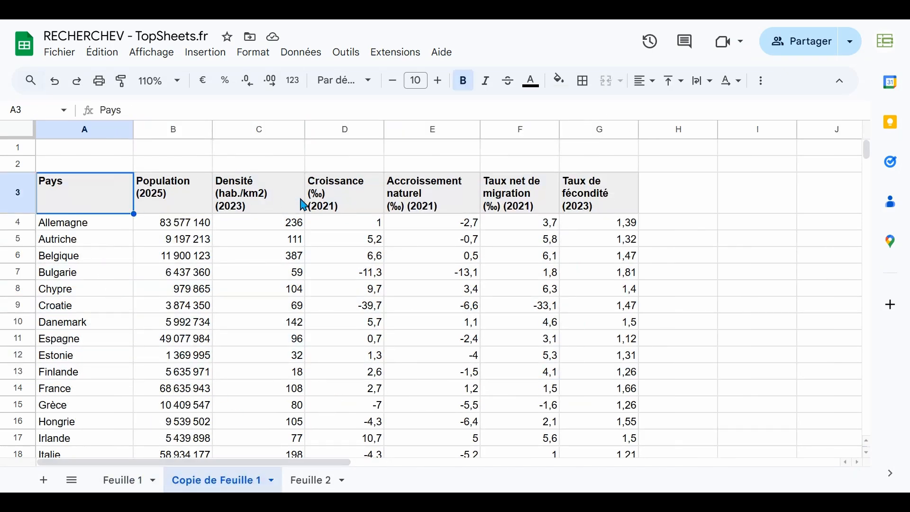
left_click(17, 192)
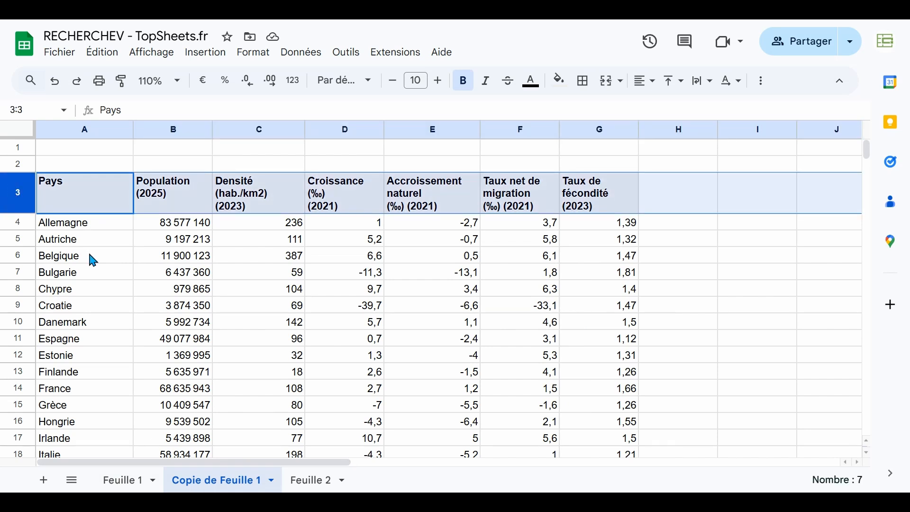
left_click(21, 238, "shift")
right_click(22, 233)
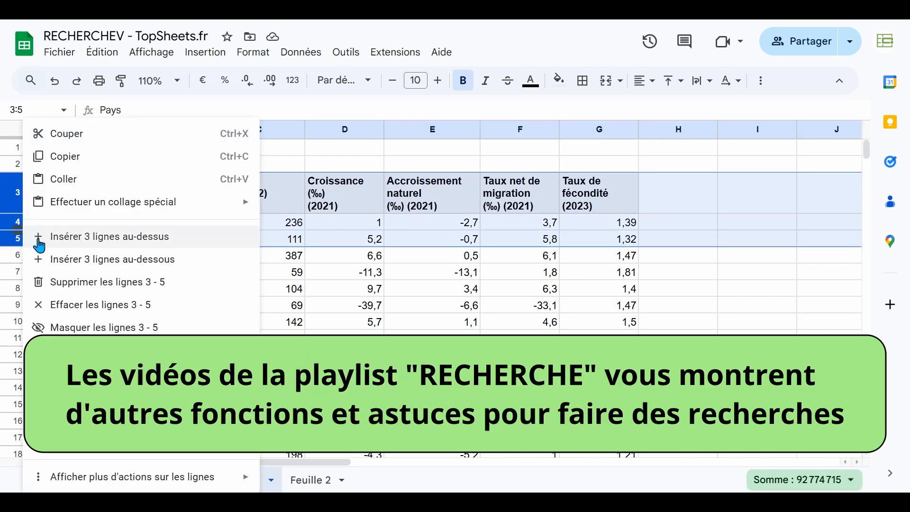
left_click(71, 180)
left_click(81, 180)
Copy the plain formatting of A2:G2 onto the inserted rows A3:G5.
left_click_drag(81, 164, 346, 148)
left_click_drag(417, 147, 595, 165)
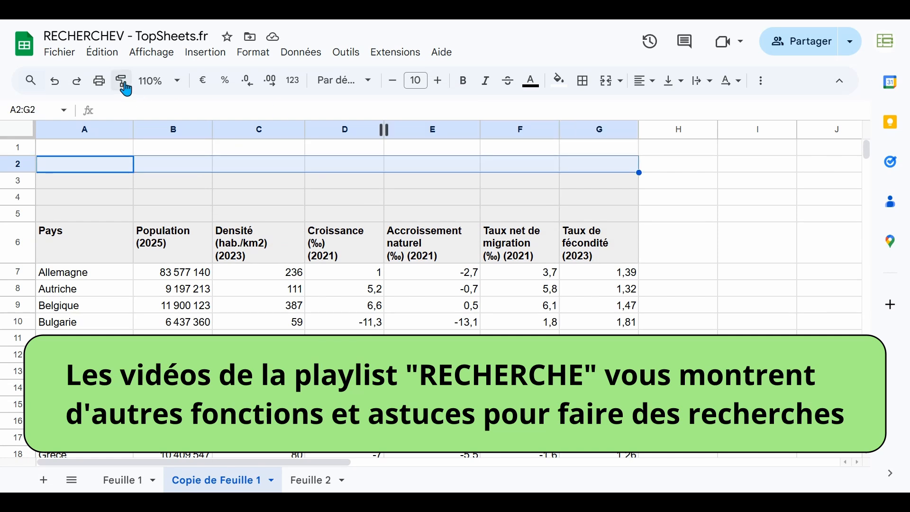
left_click(121, 82)
mouse_move(95, 180)
left_mouse_down()
mouse_move(535, 199)
mouse_move(593, 214)
left_mouse_up()
Enter "France" in cell A2 as the country to look up.
left_click(102, 164)
type("France")
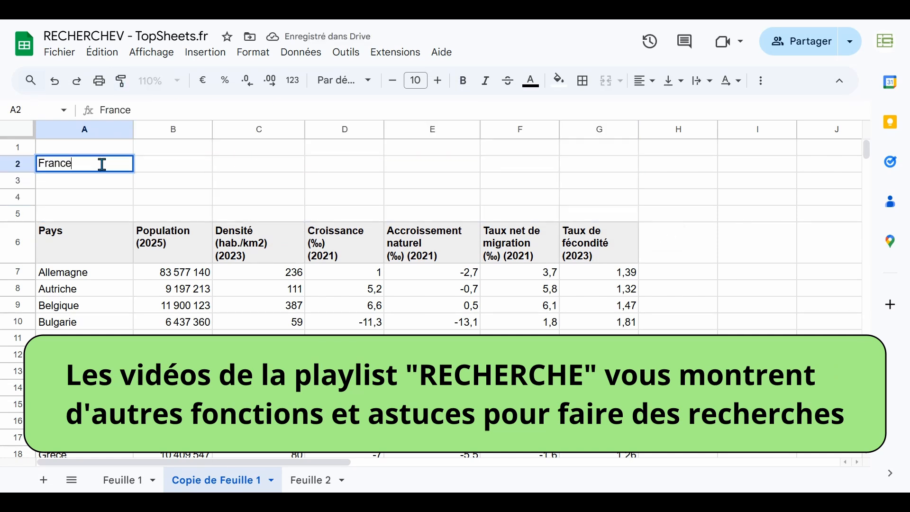
key("Return")
key("Right")
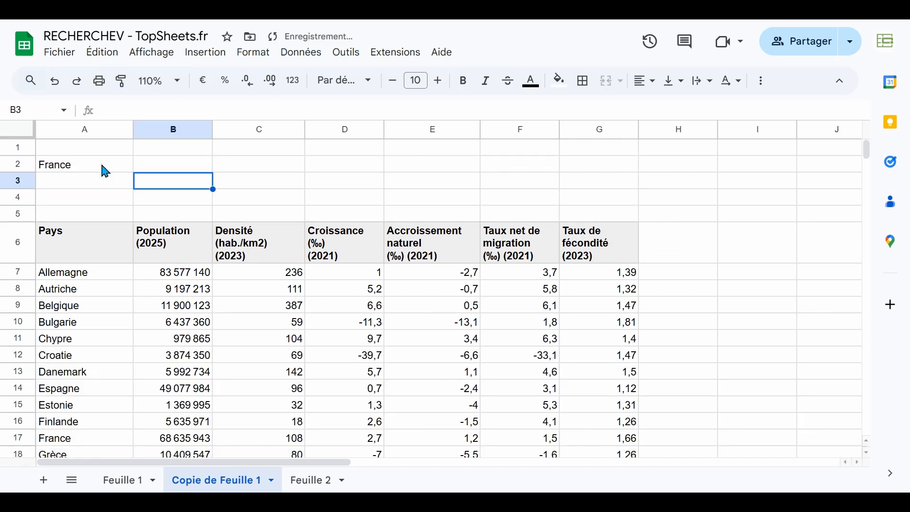
Start a RECHERCHEV formula in cell B3.
key("Down")
key("Up")
type("=RECHERCH")
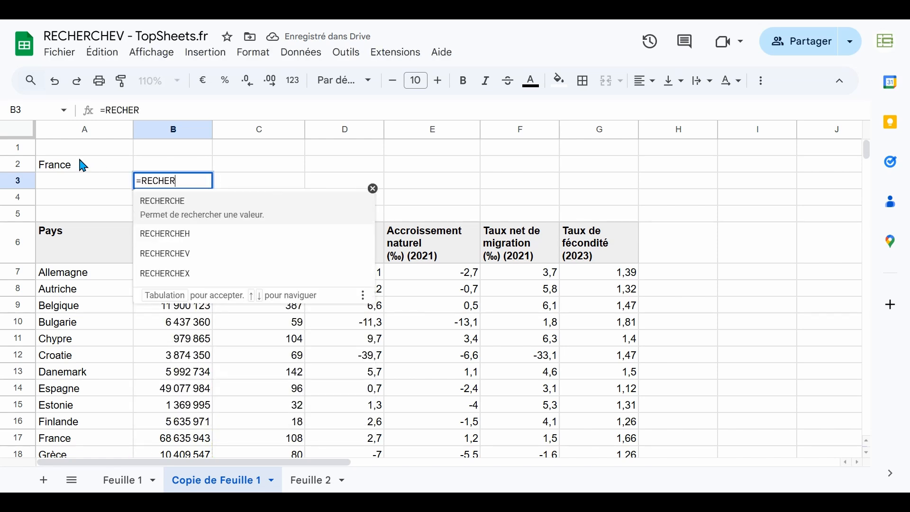
key("Down")
key("Down")
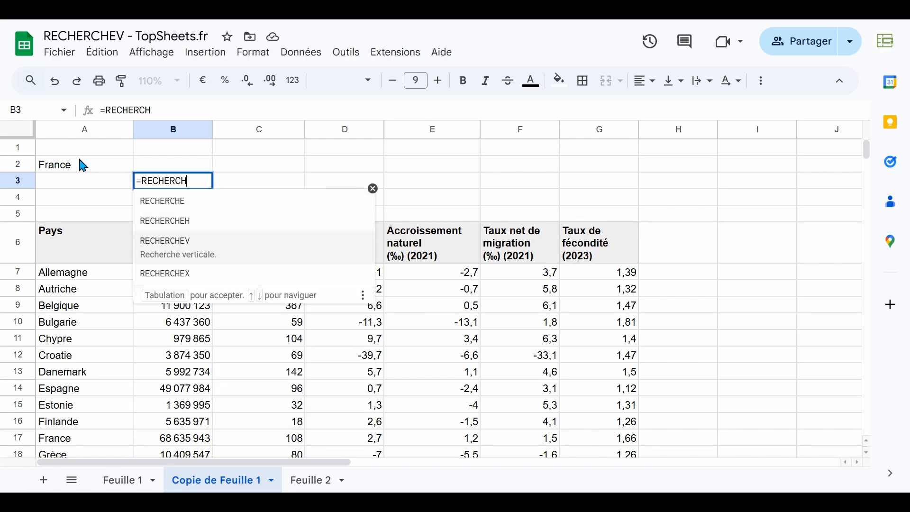
key("Tab")
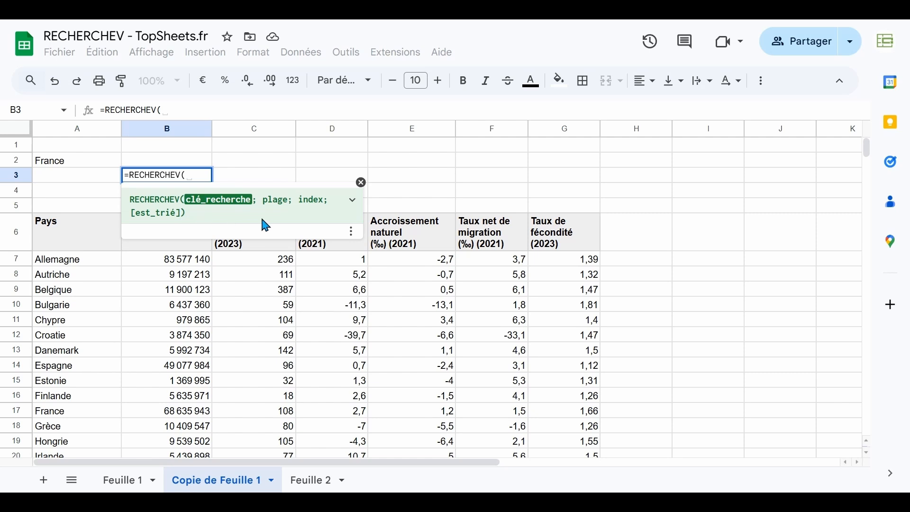
Consult the detailed RECHERCHEV help and set the formula's search key to "France".
left_click(353, 206)
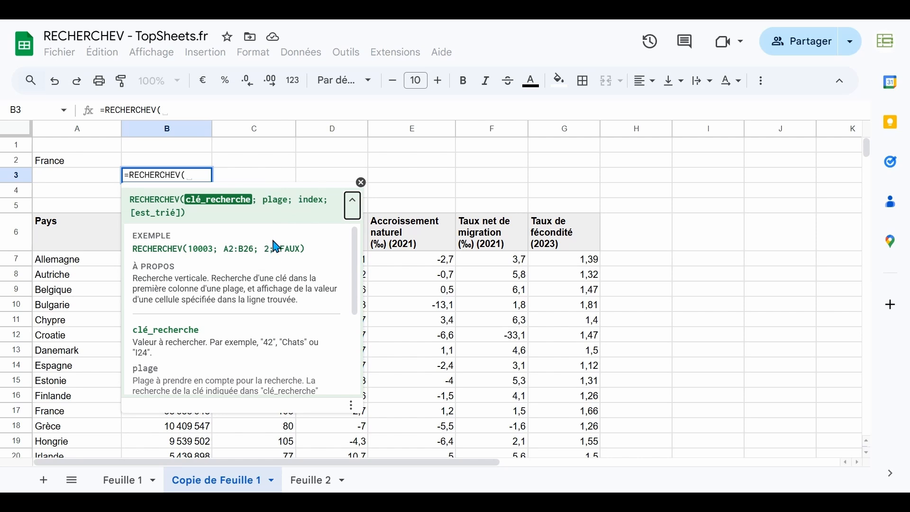
left_click(353, 205)
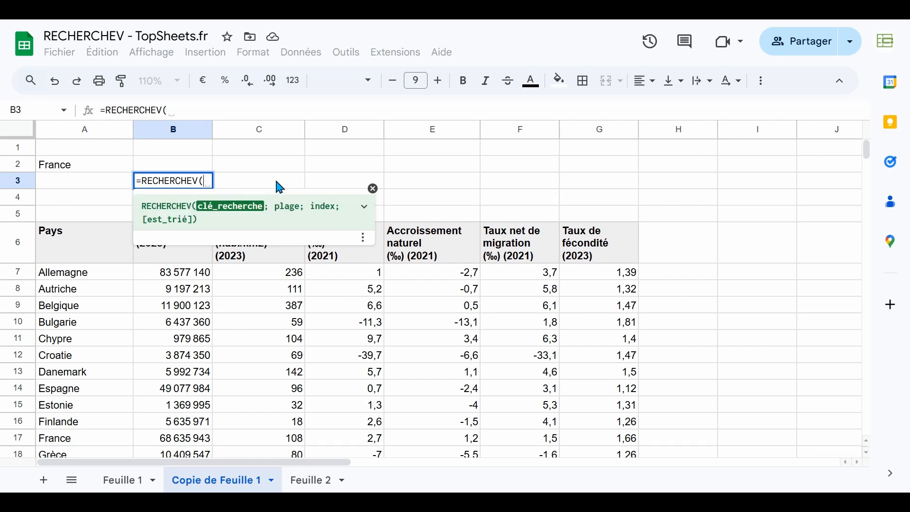
type("\"France\"")
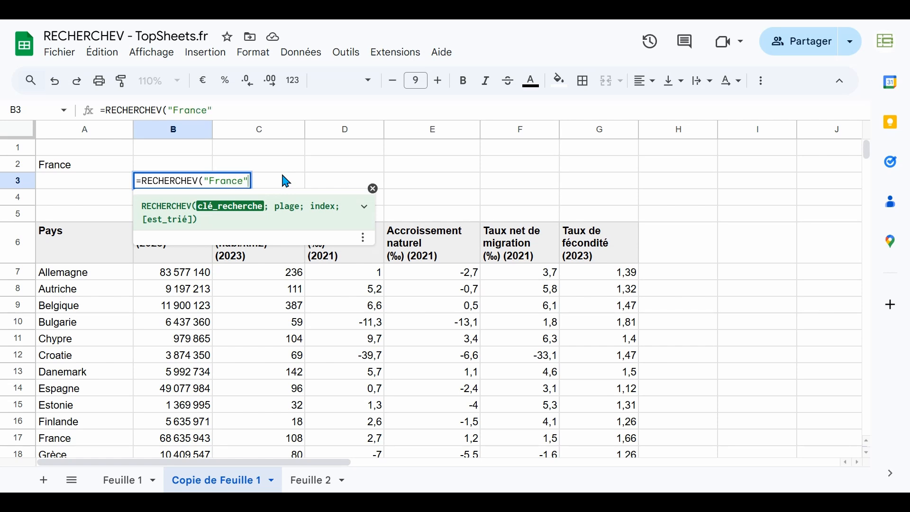
type(";")
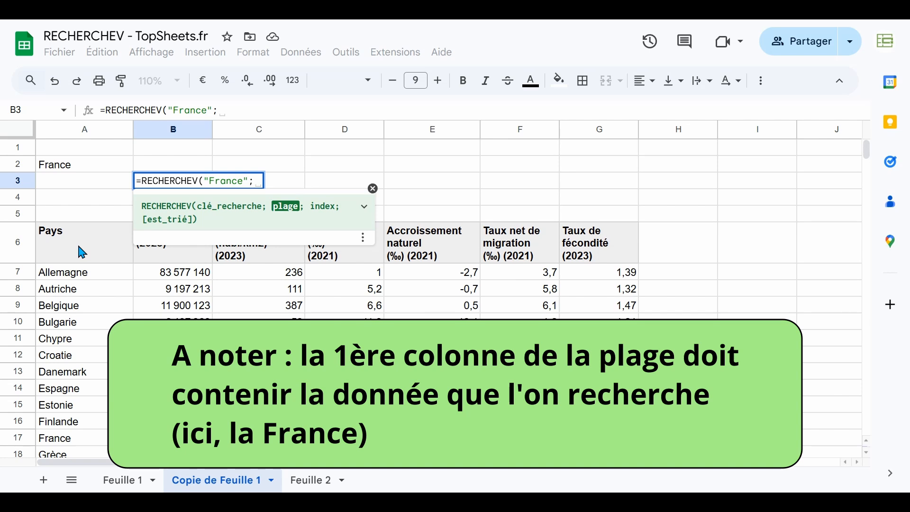
Set the lookup range to the country table as the absolute reference $A$6:$G$34, go on to the index argument and hide the formula hint.
left_click(82, 252)
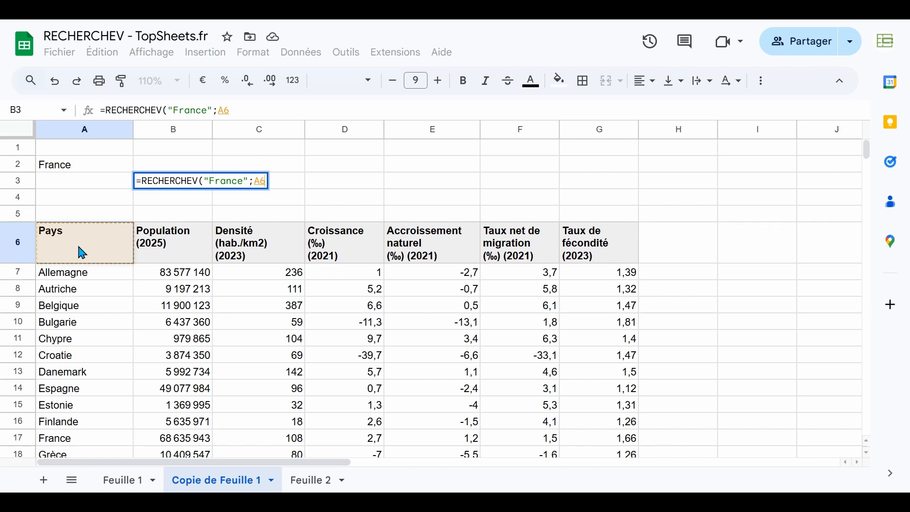
key("ctrl+shift+Right")
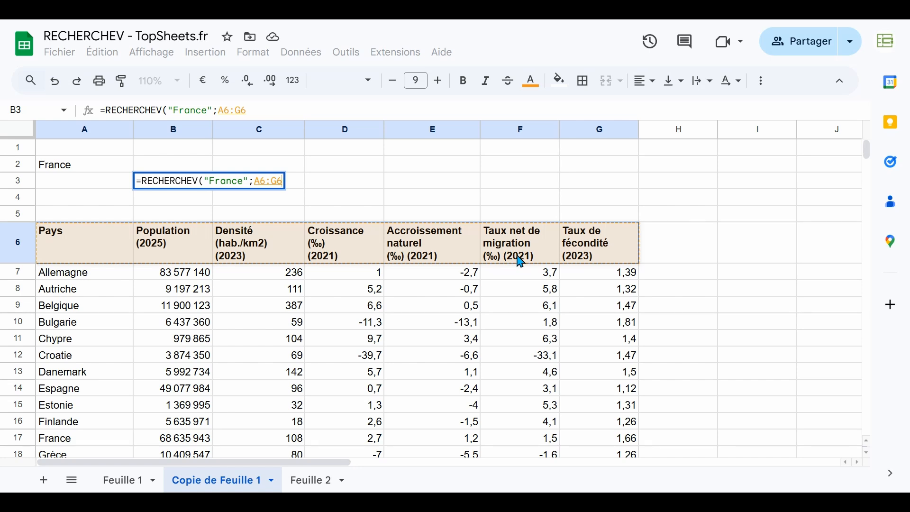
key("ctrl+shift+Down")
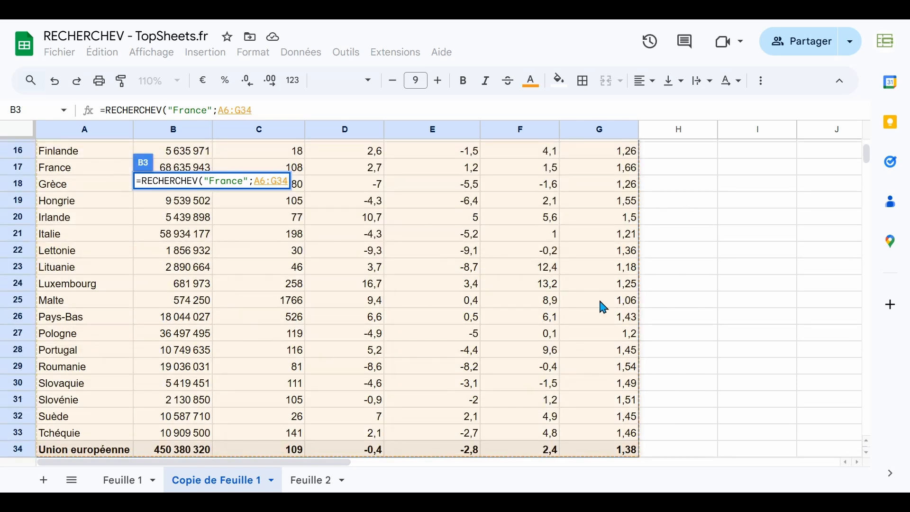
scroll(256, 235, "up", 5)
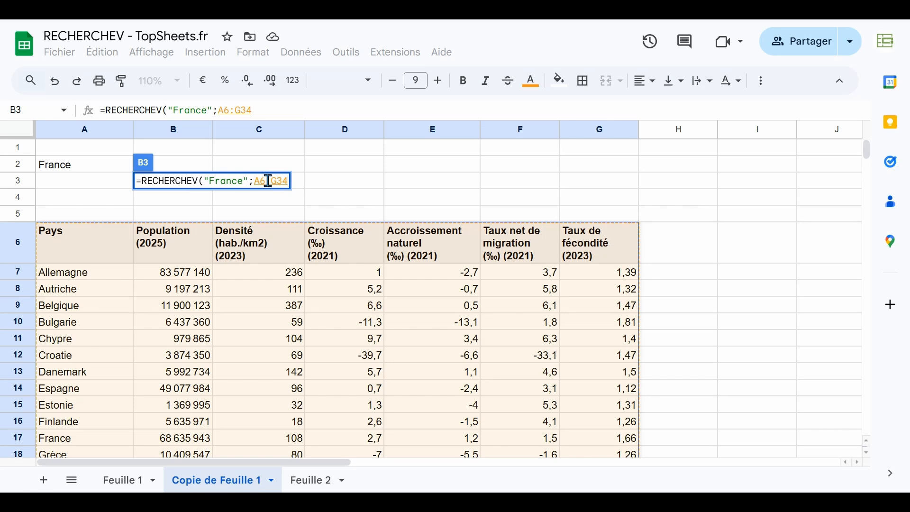
key("F4")
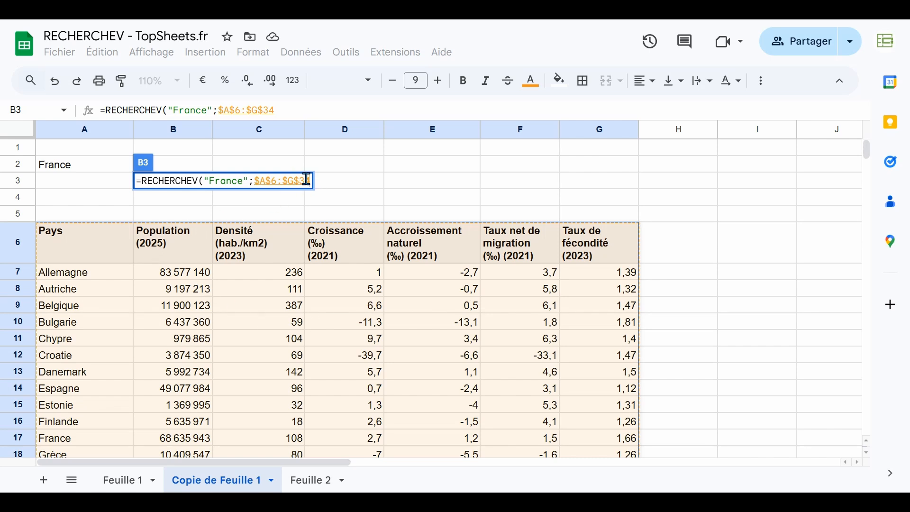
type(";")
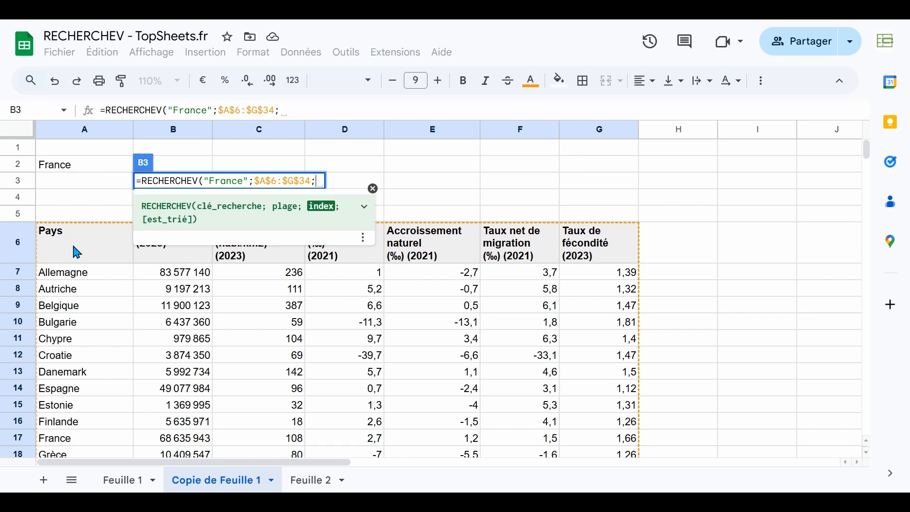
left_click(372, 188)
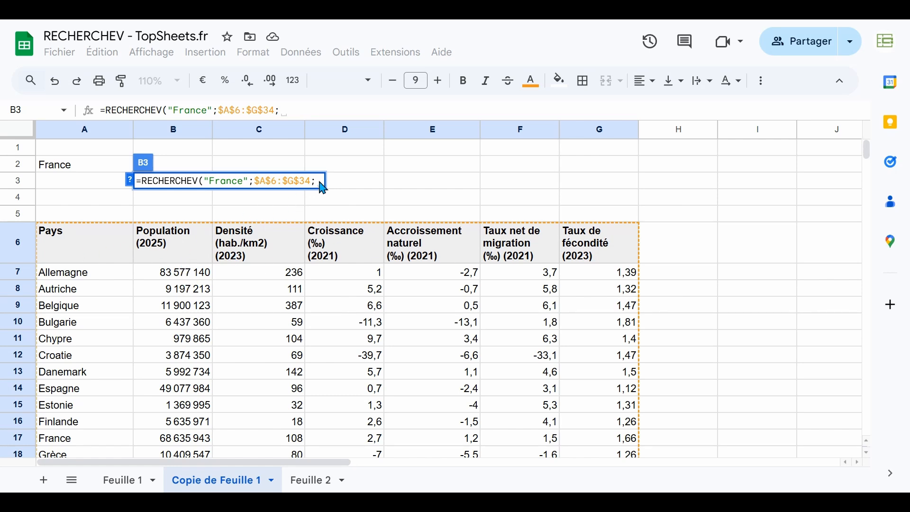
Set the formula's index argument to 2, go on to the est_trié argument, consult its hint and hide the hint.
type("2")
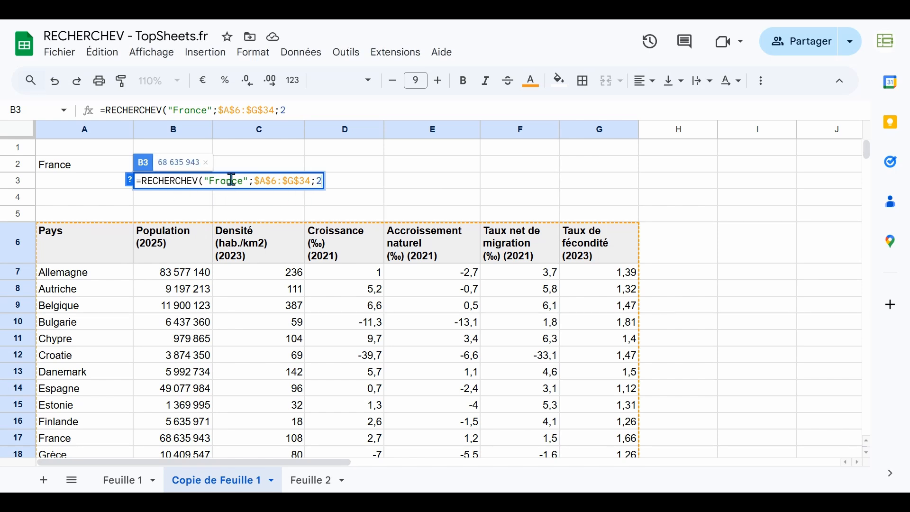
type(";")
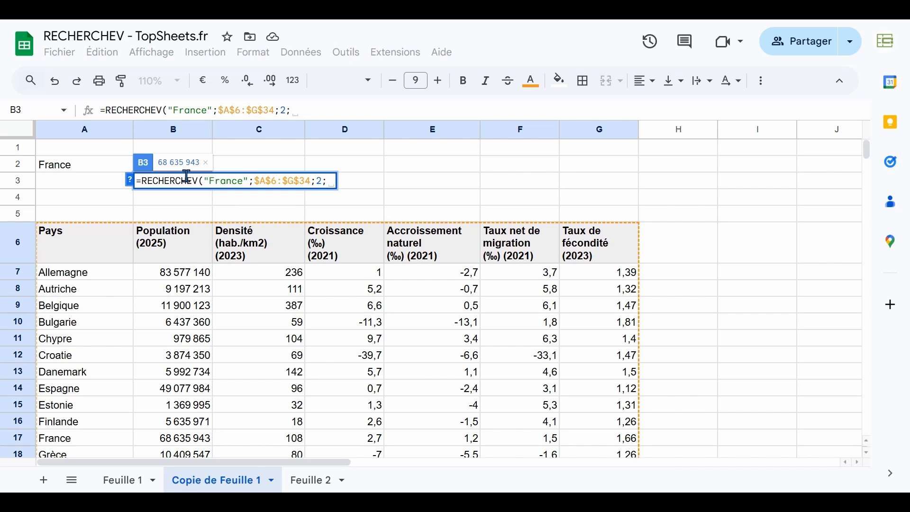
key("shift+F1")
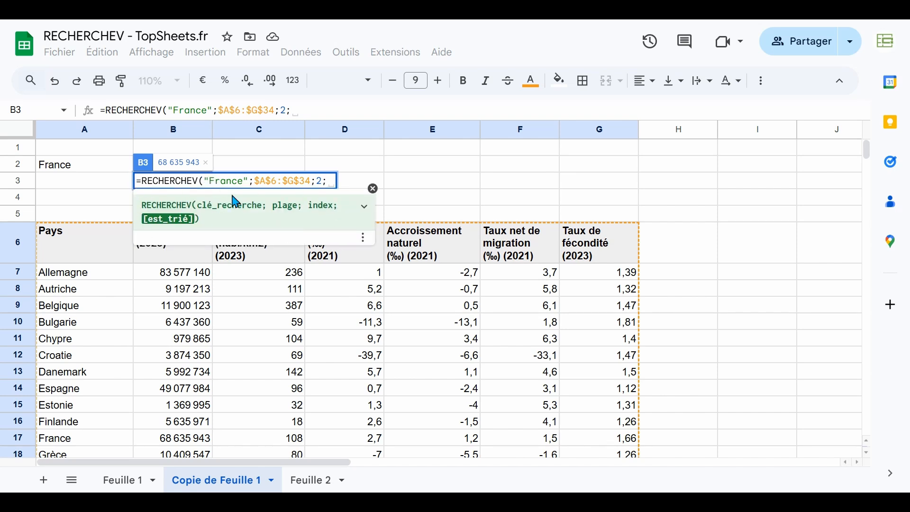
left_click(161, 218)
left_click(172, 218)
left_click(365, 208)
left_click(365, 211)
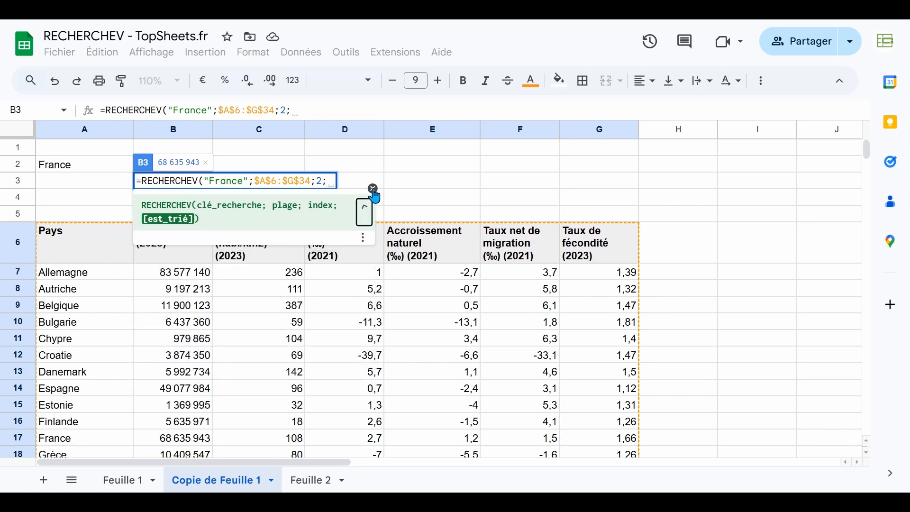
left_click(373, 189)
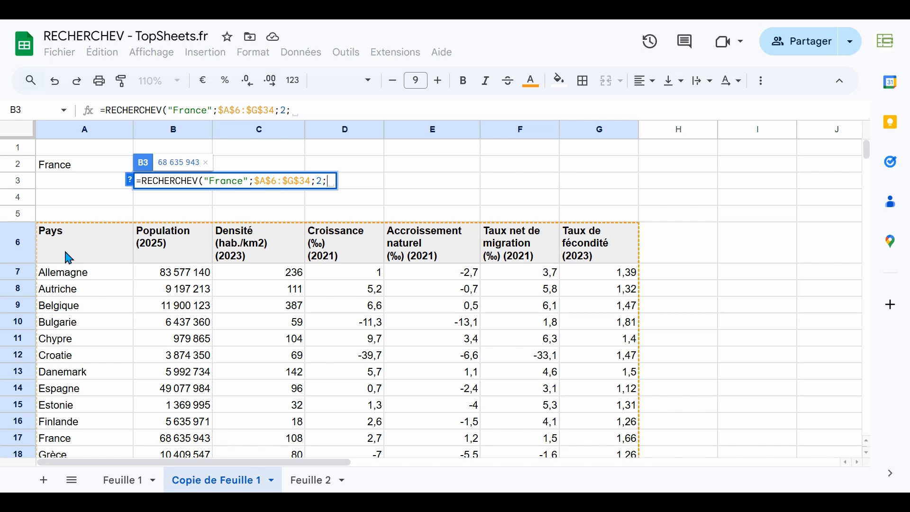
Set the est_trié argument to FAUX, complete the formula in B3 and compare its result with France's population in the table.
type("FAUX)")
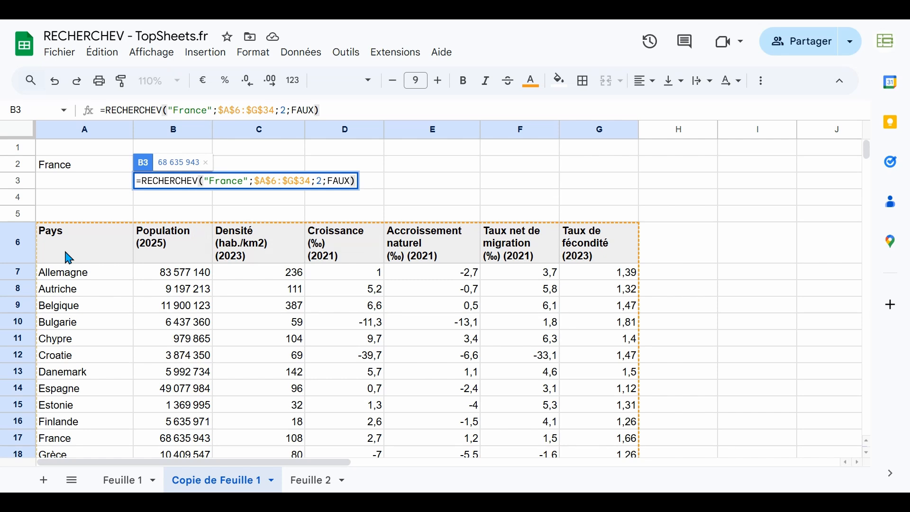
key("Return")
key("Up")
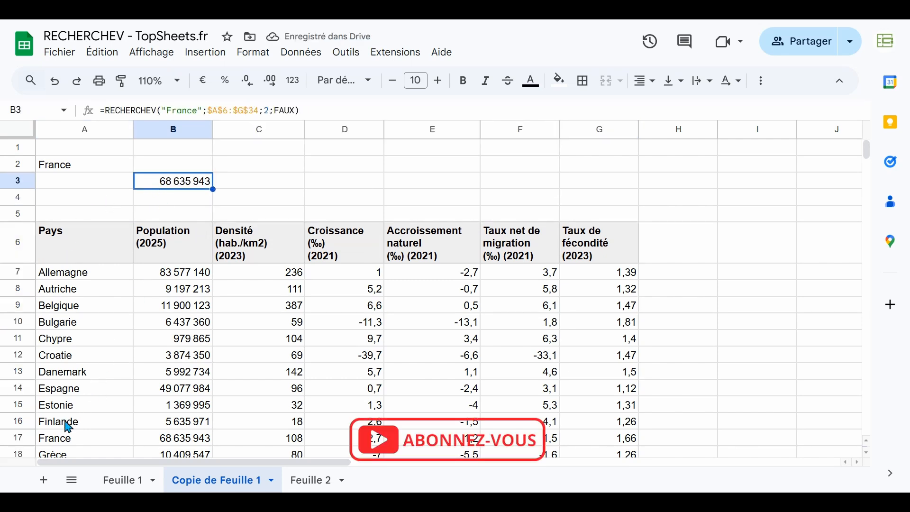
left_click(184, 442)
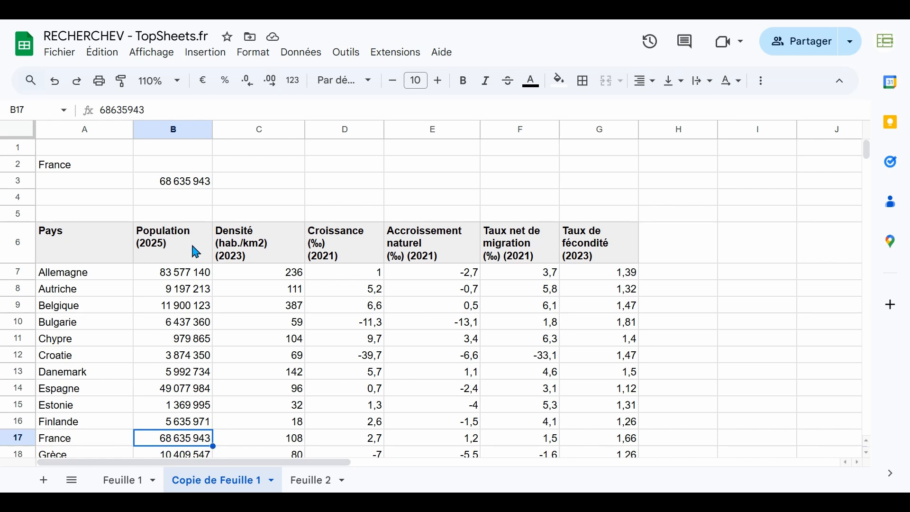
Copy the full text of the RECHERCHEV formula in B3 into cell B2.
left_click(199, 189)
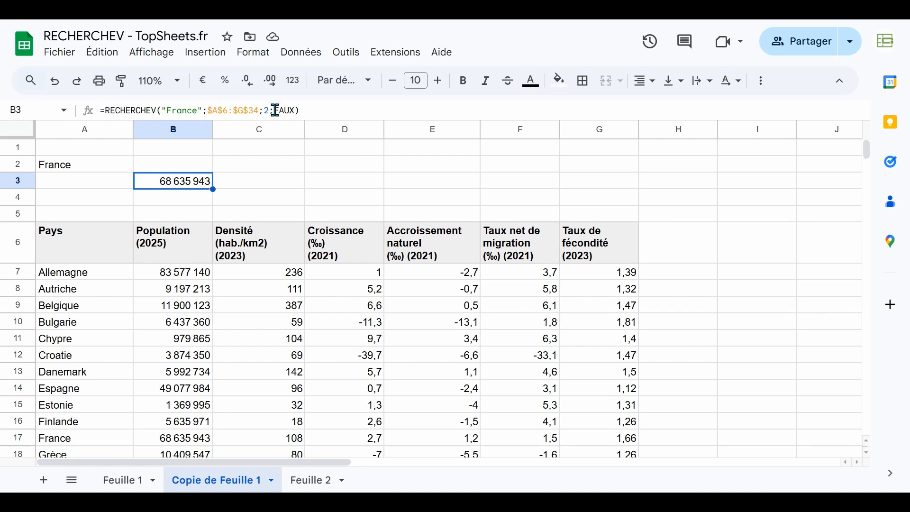
left_click_drag(312, 112, 81, 114)
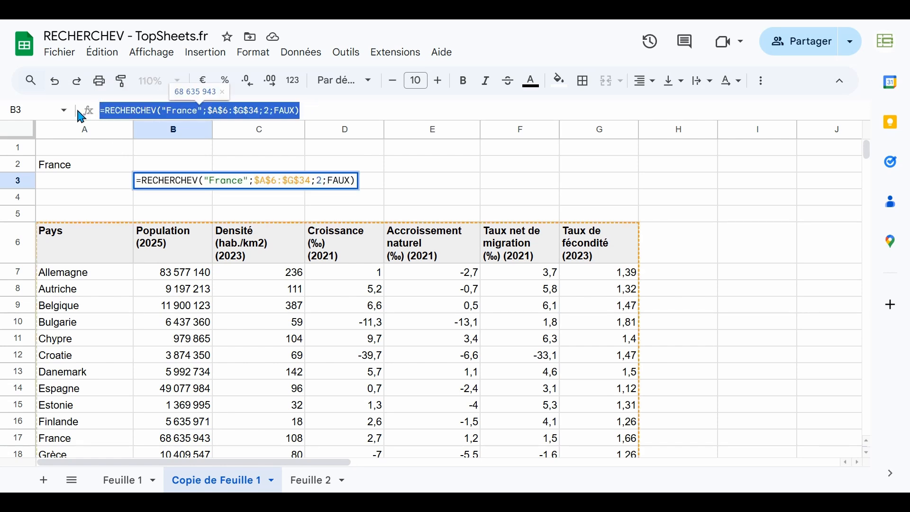
left_click(154, 169)
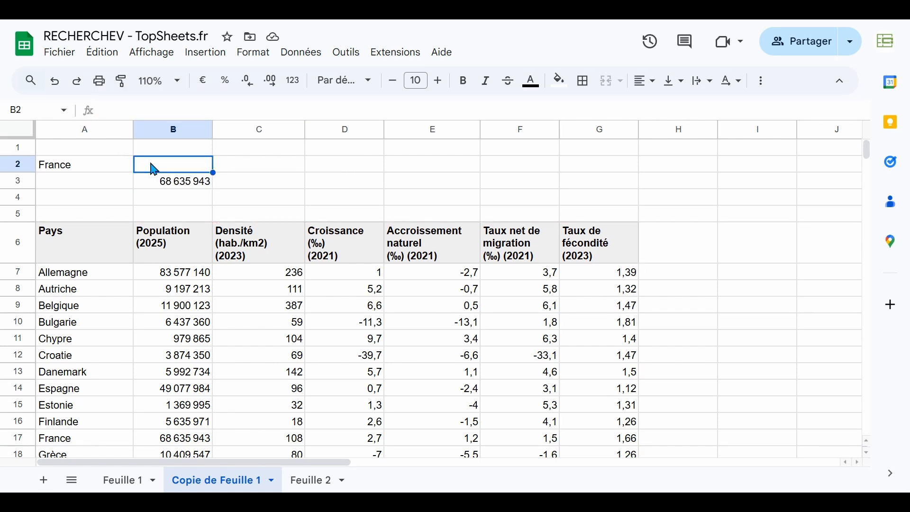
double_click(154, 169)
key("ctrl+v")
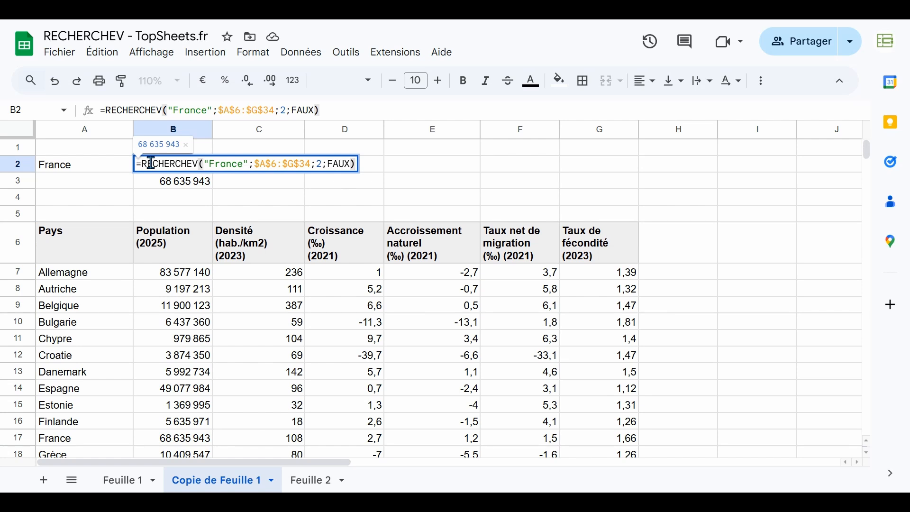
Replace the "France" search key in B2's formula with a reference to A2 and review the resulting formula.
left_click_drag(248, 165, 207, 162)
key("BackSpace")
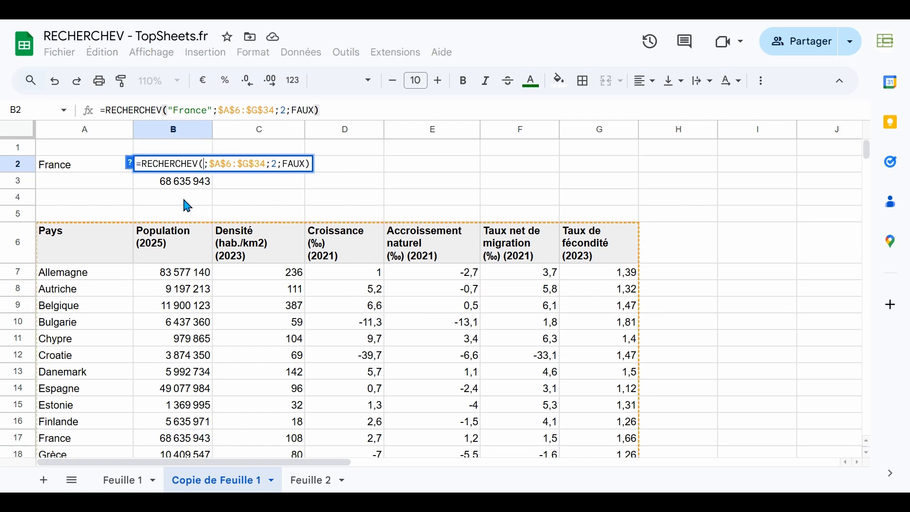
left_click(93, 161)
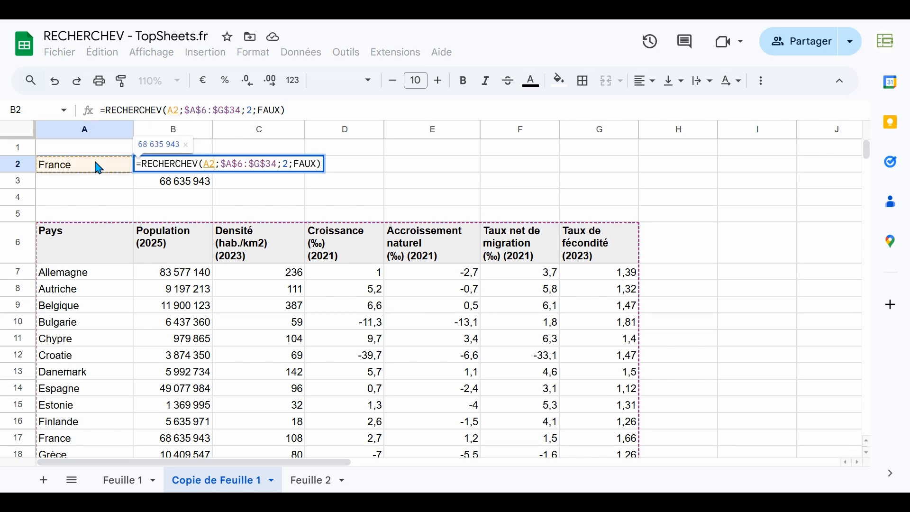
key("Return")
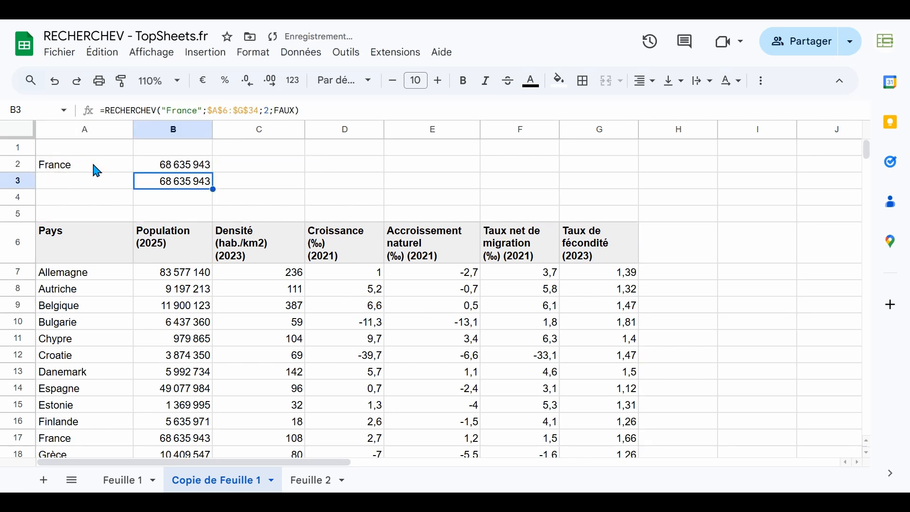
key("Up")
key("F2")
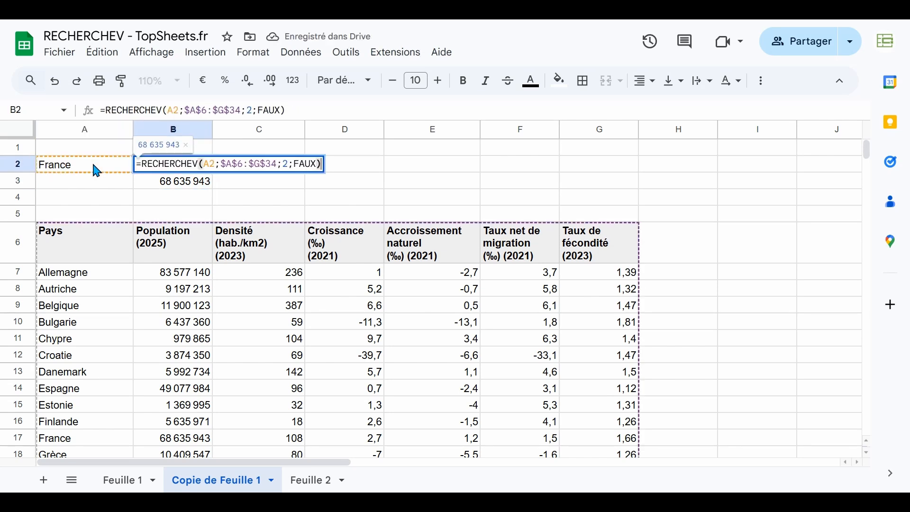
key("Escape")
key("F2")
Change the lookup country in A2 to Belgique and compare the result with Belgique's population in the table.
left_click(77, 164)
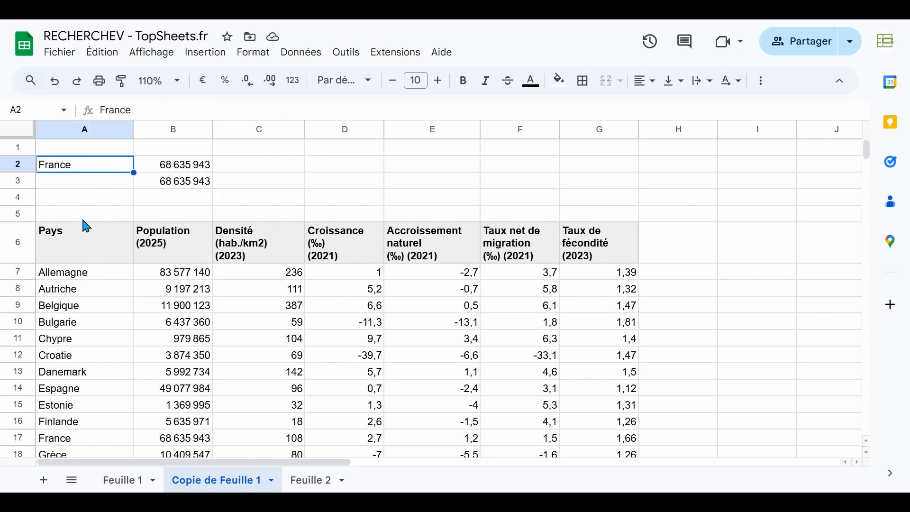
type("Belgique")
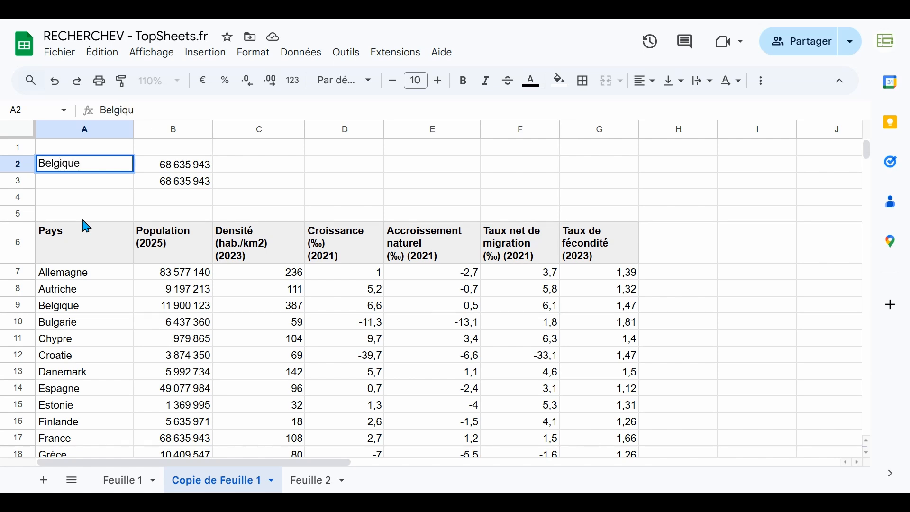
key("Return")
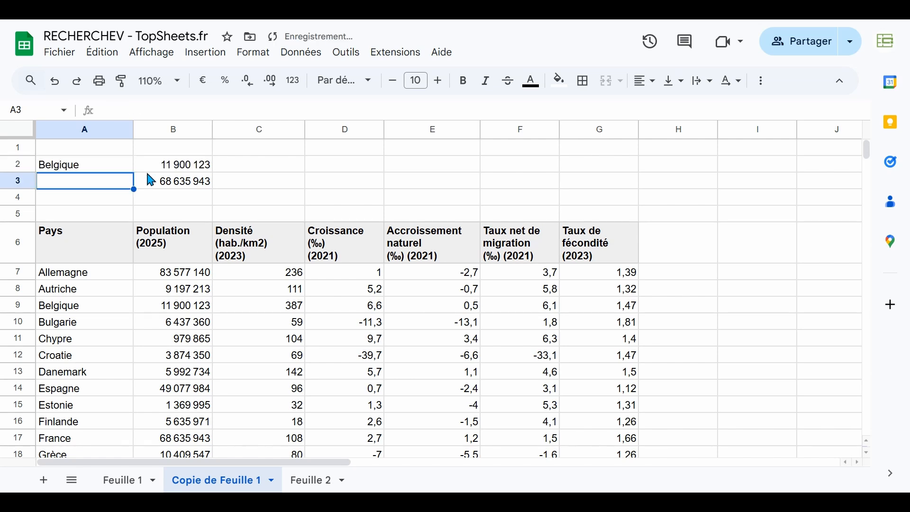
left_click(184, 307)
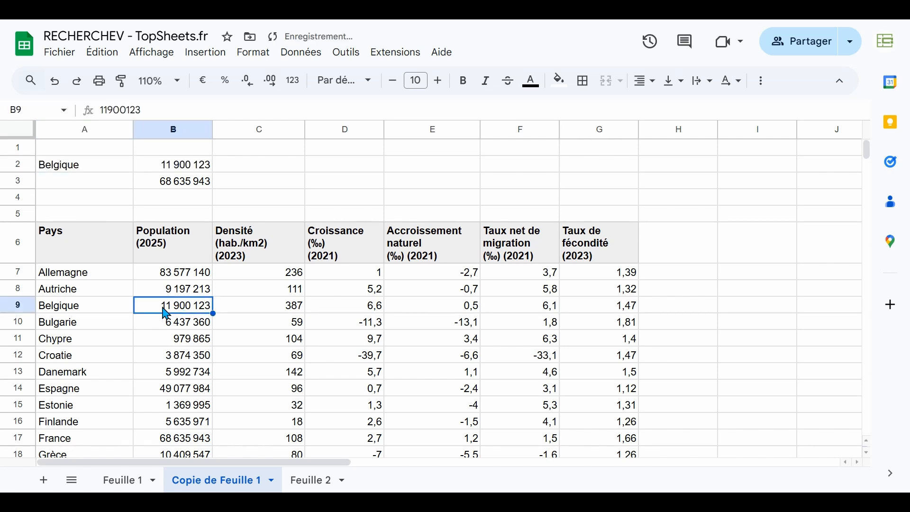
Review the formula in B2 and copy the cell to C2.
left_click(177, 170)
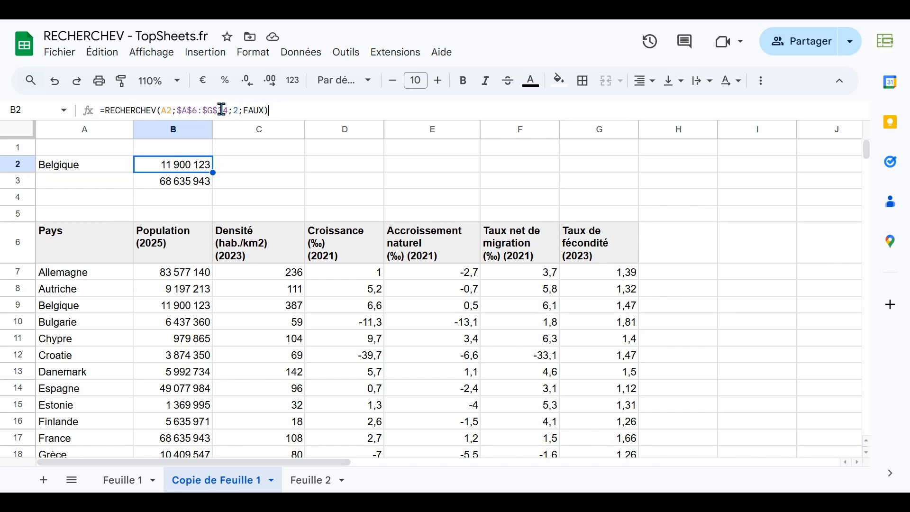
left_click_drag(269, 111, 99, 110)
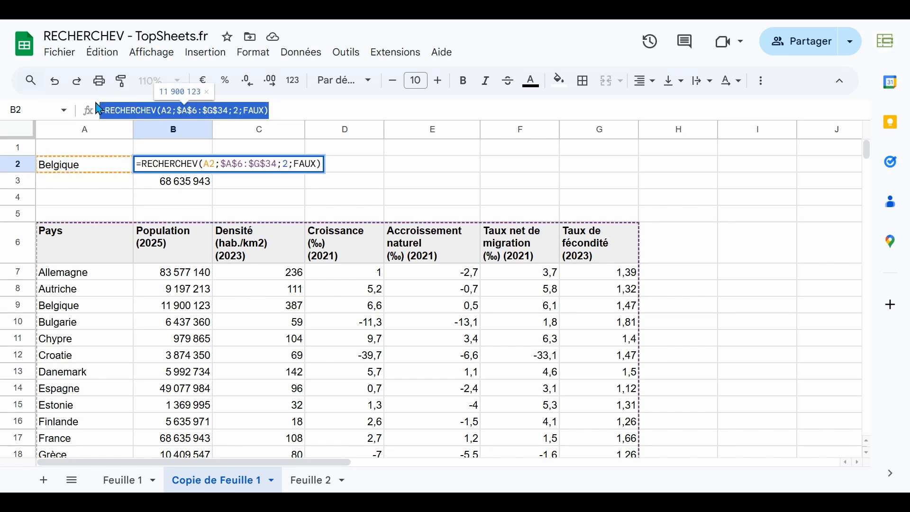
key("Return")
key("Up")
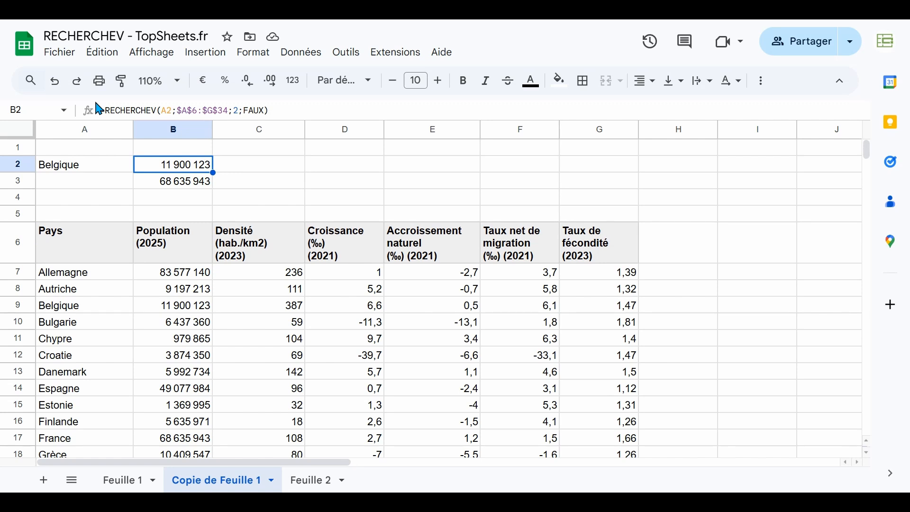
key("ctrl+c")
key("Right")
key("ctrl+v")
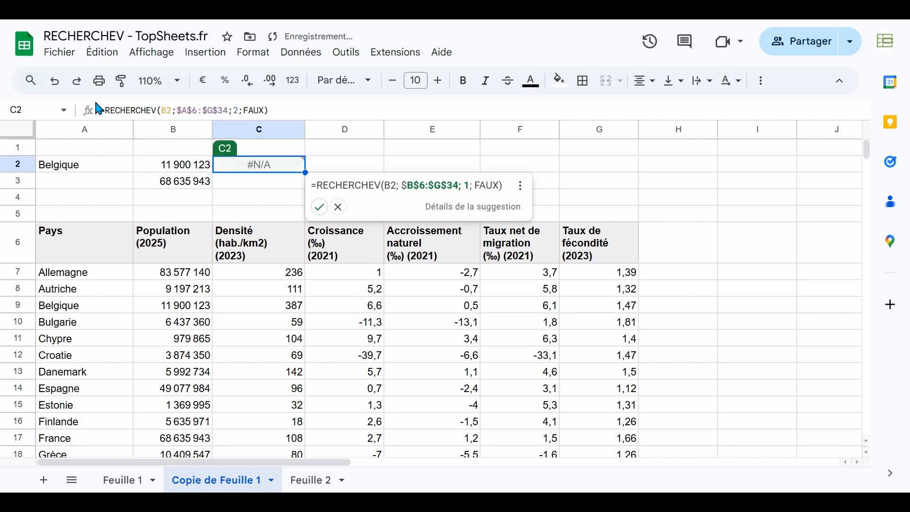
Change the search key in C2's formula to A2 and dismiss the suggested formula correction.
left_click(98, 109)
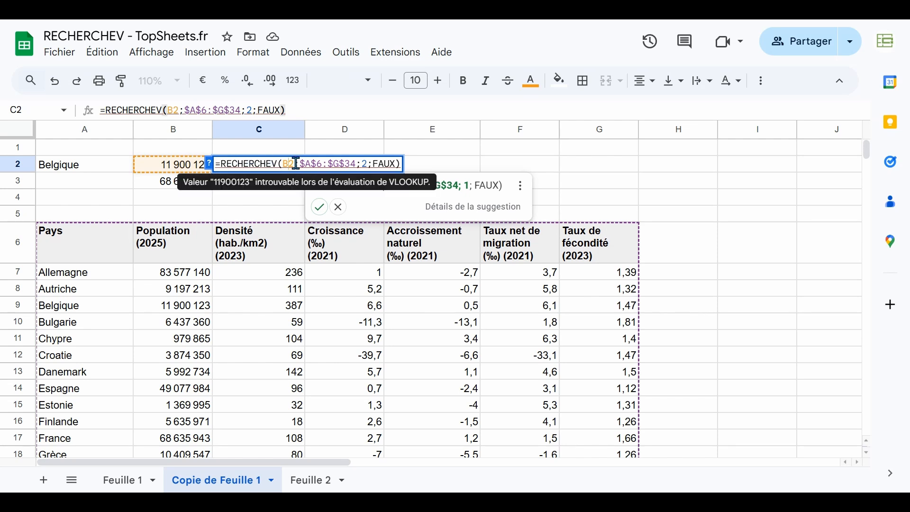
key("Left")
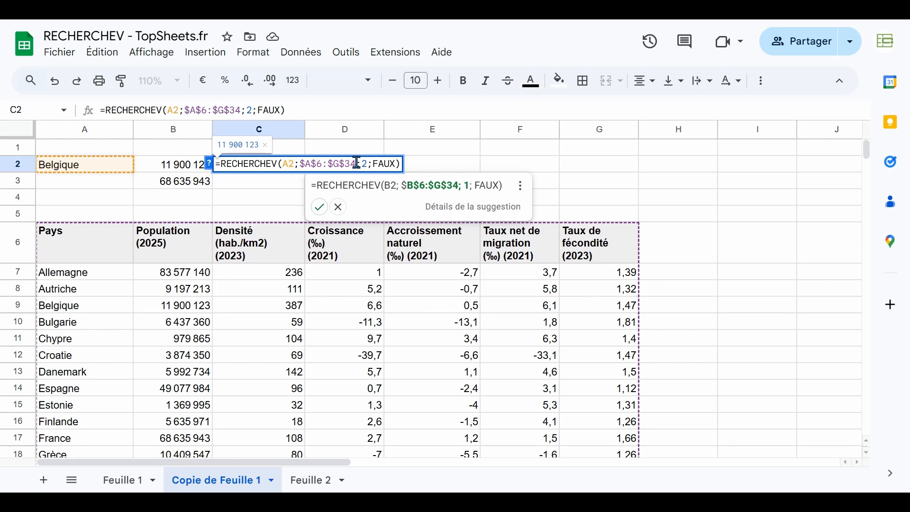
key("Return")
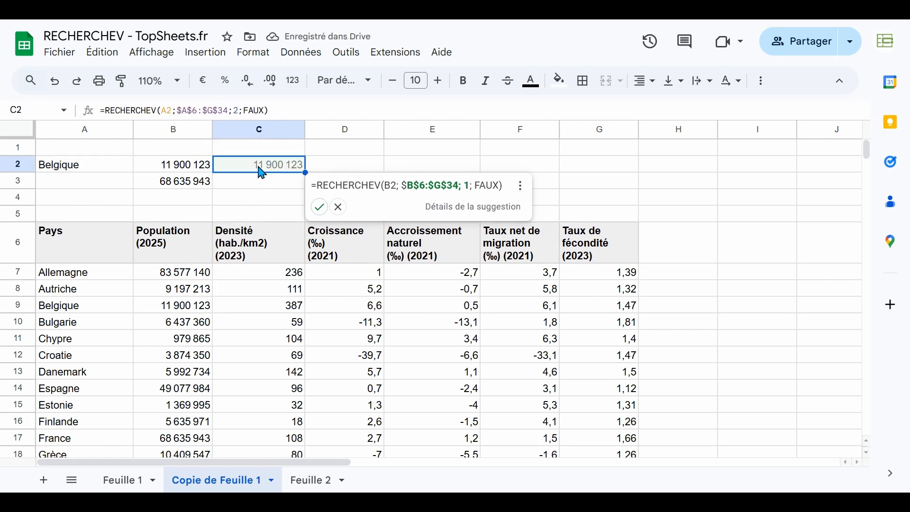
left_click(339, 207)
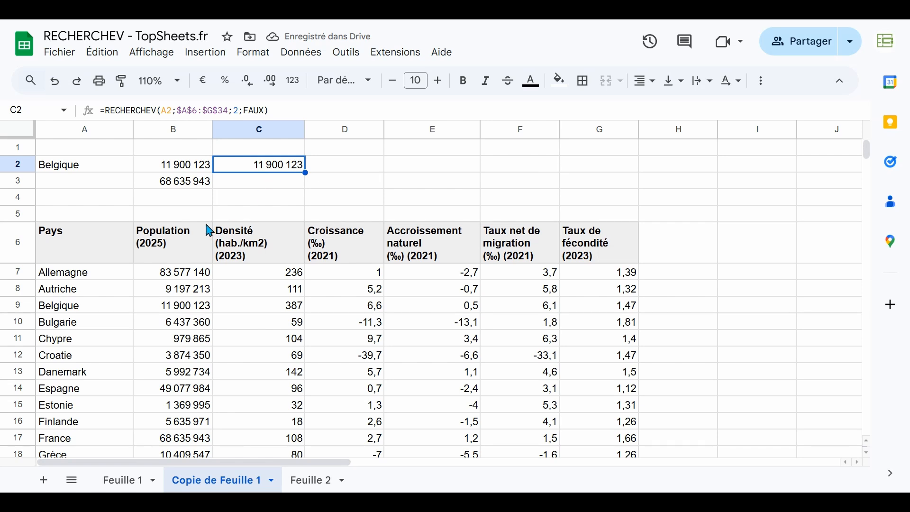
Set the index in C2's formula to 3 and compare the results with Belgique's population and density in the table.
left_click(239, 110)
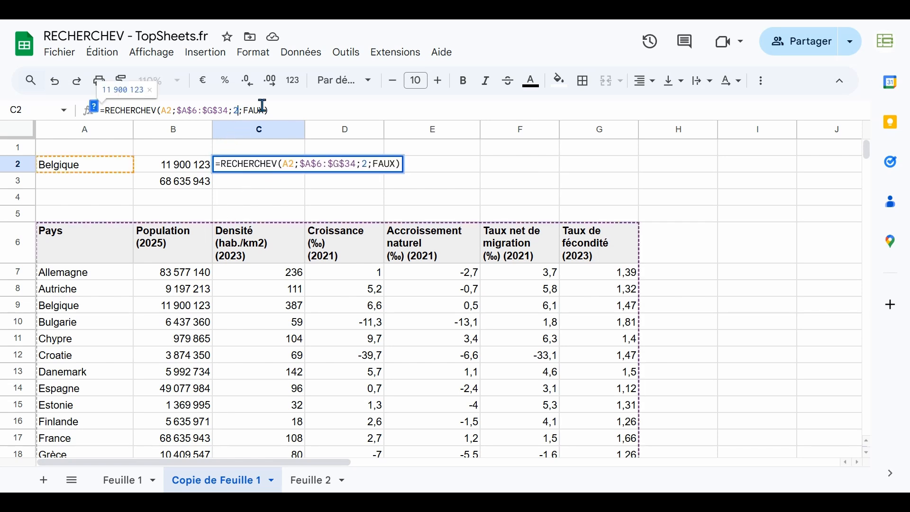
key("BackSpace")
type("3")
key("Return")
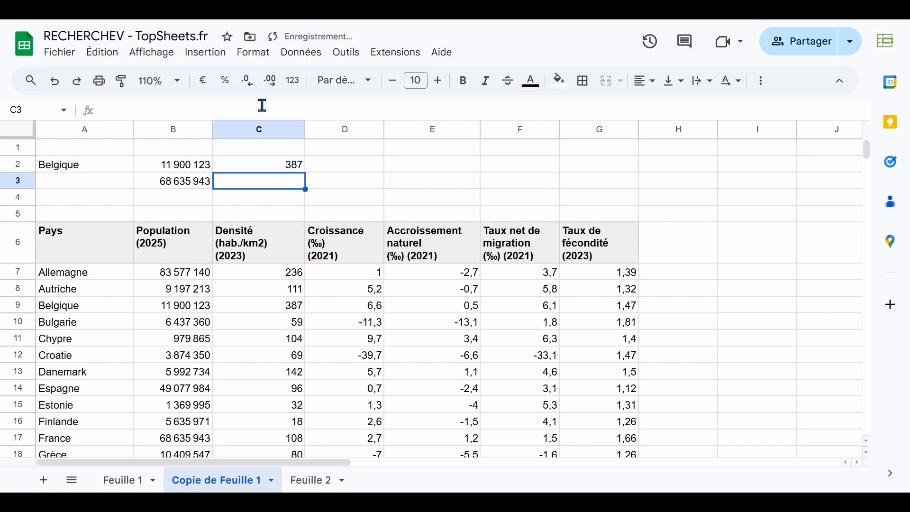
key("Up")
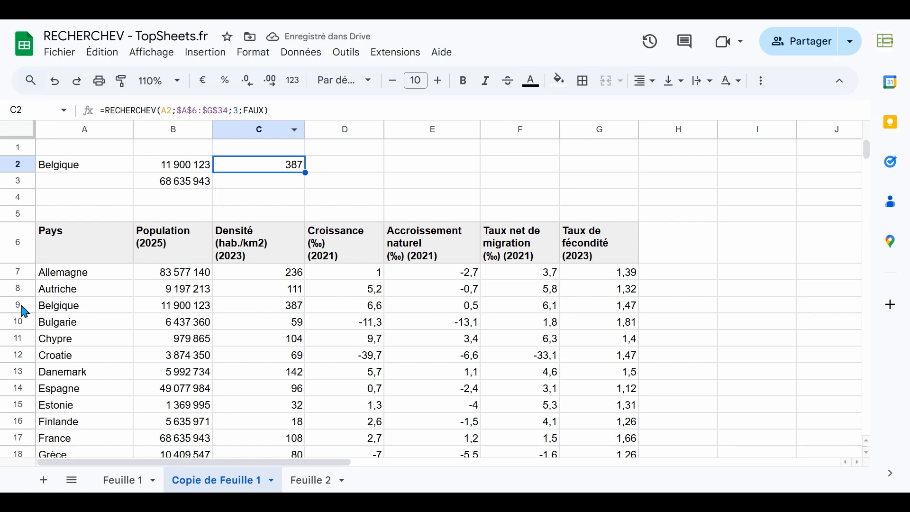
left_click(19, 306)
left_click(164, 313)
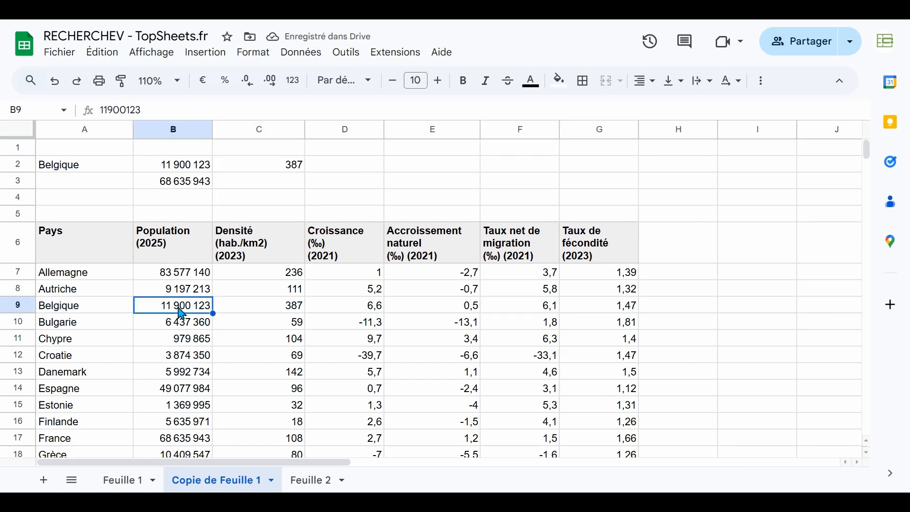
left_click(264, 305)
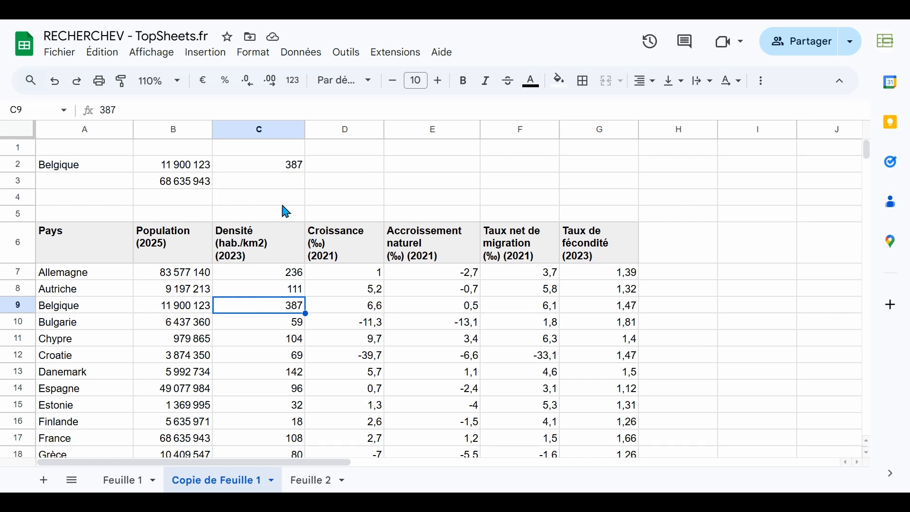
Change the lookup country in A2 to Croatie.
left_click(124, 165)
type("C")
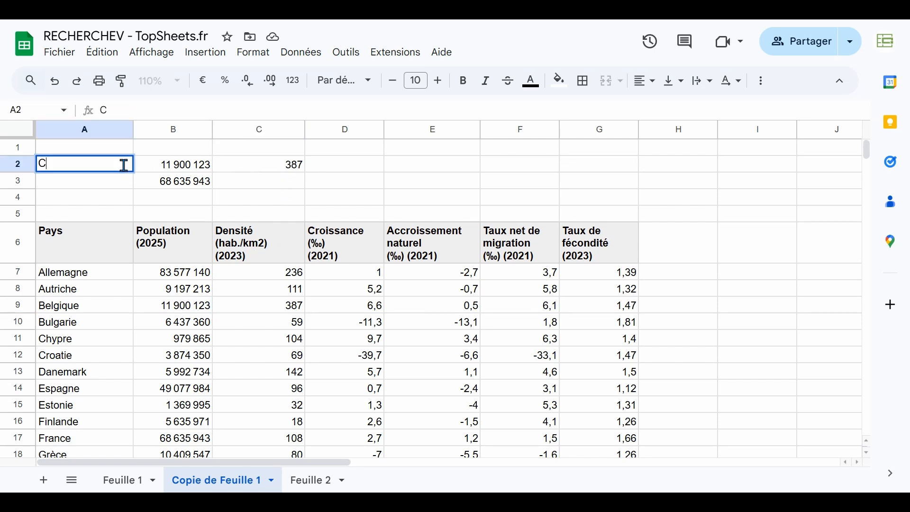
type("roatie")
key("Return")
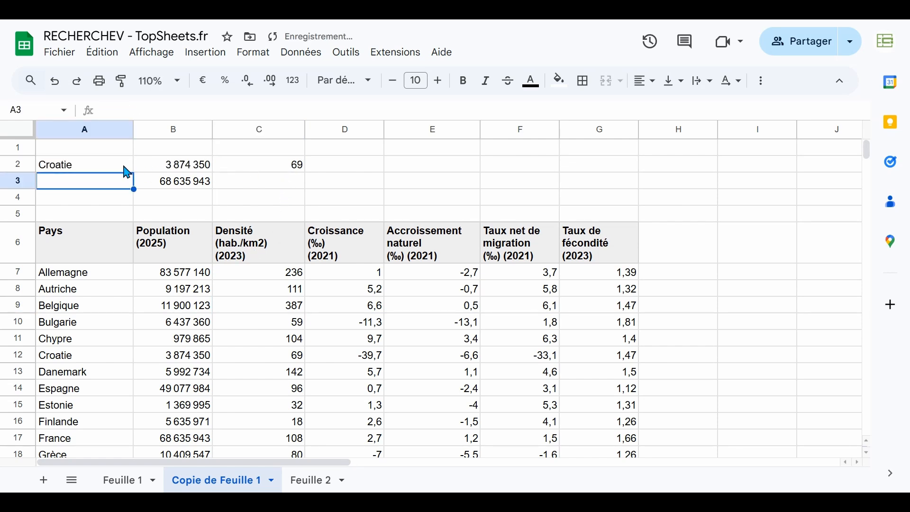
Compare the population and density results in B2 and C2 with Croatie's row in the table.
key("Up")
key("Right")
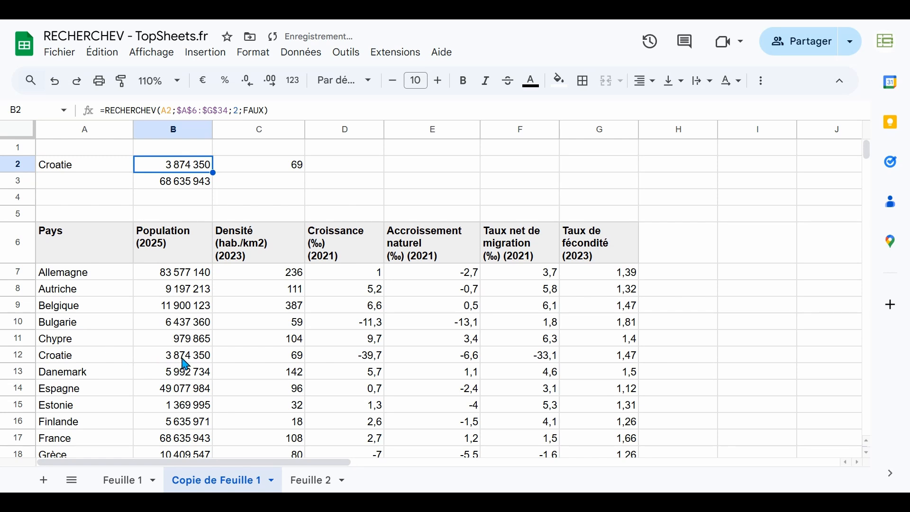
left_click_drag(183, 360, 266, 361)
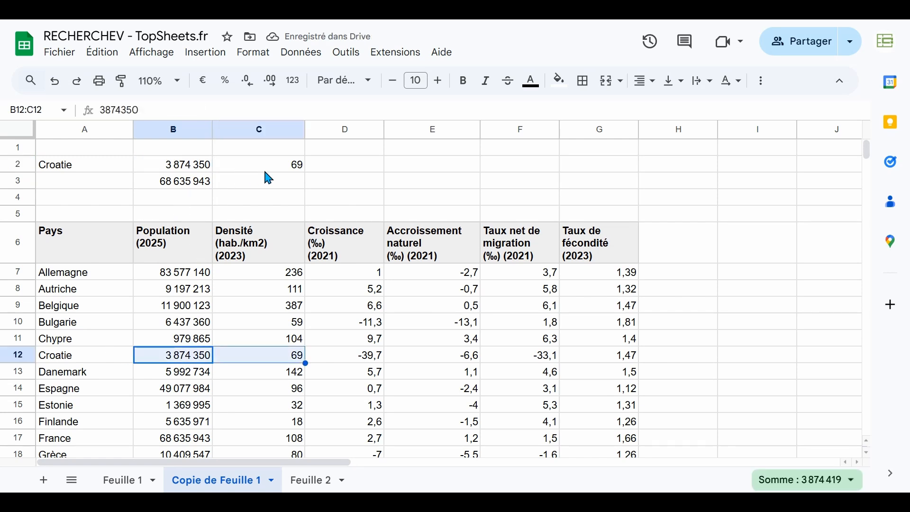
Review the country names in the Pays column and clear the lookup country from A2.
left_click(100, 169)
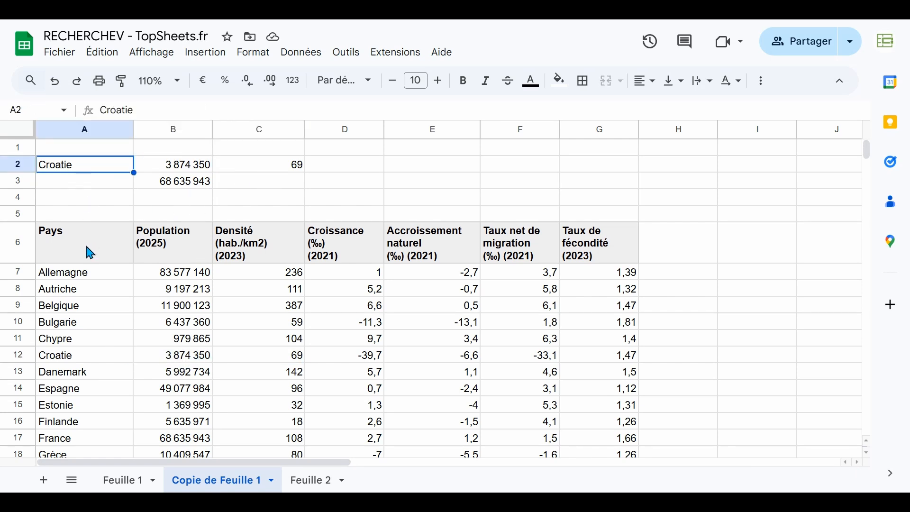
left_click_drag(83, 279, 81, 315)
left_click(79, 170)
key("Delete")
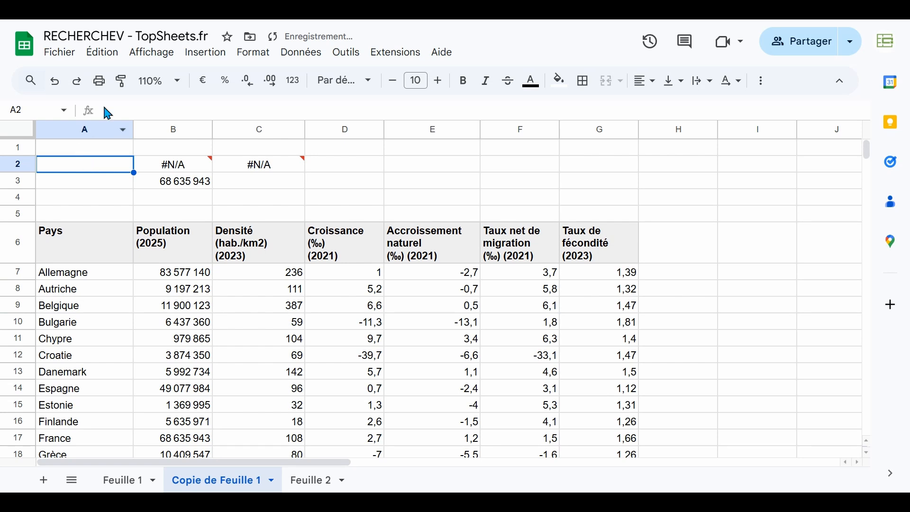
Add a data validation rule to A2 with the criterion Menu déroulant (depuis une plage).
left_click(287, 55)
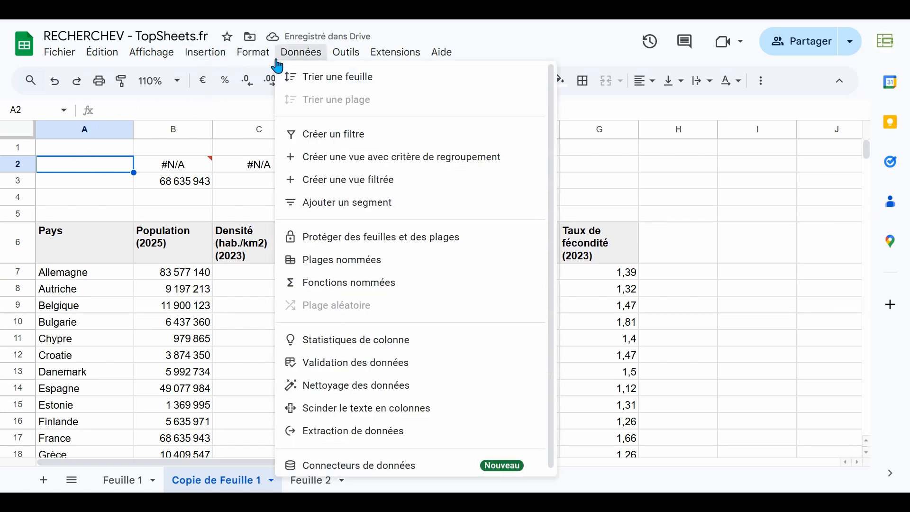
left_click(317, 364)
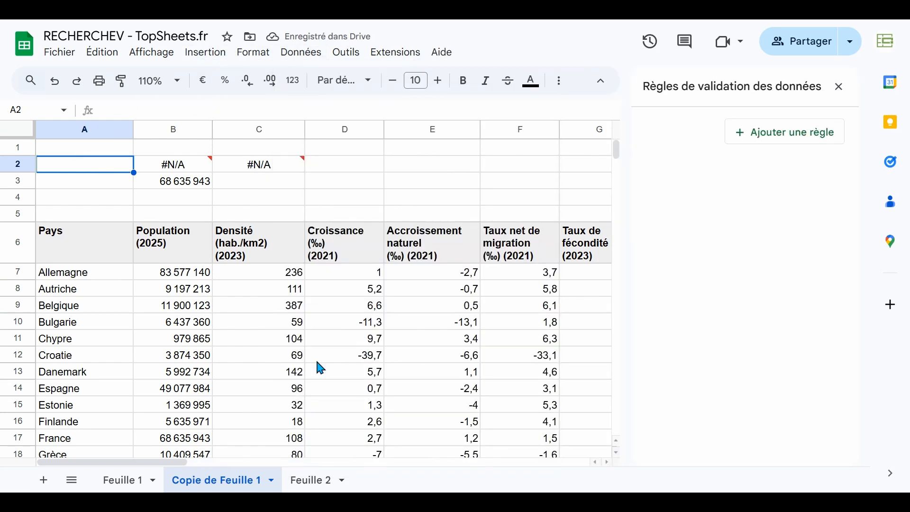
left_click(794, 132)
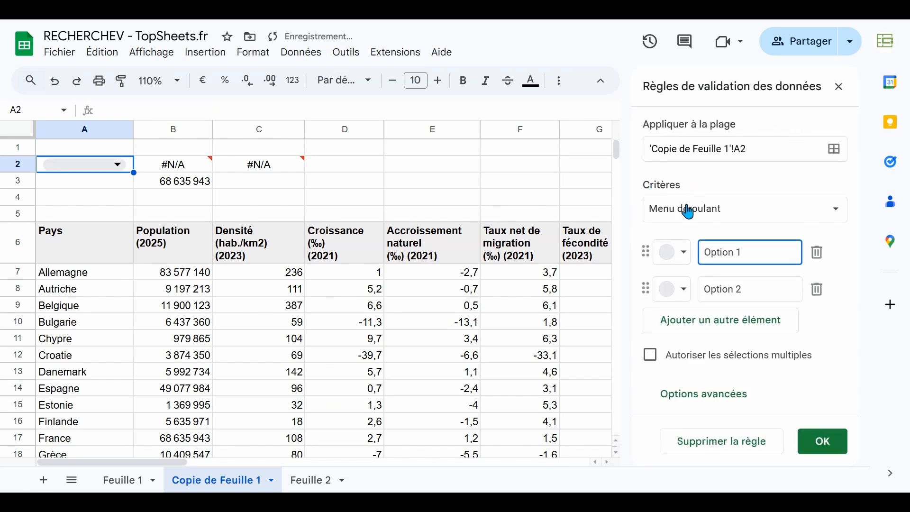
left_click(835, 217)
left_click(753, 230)
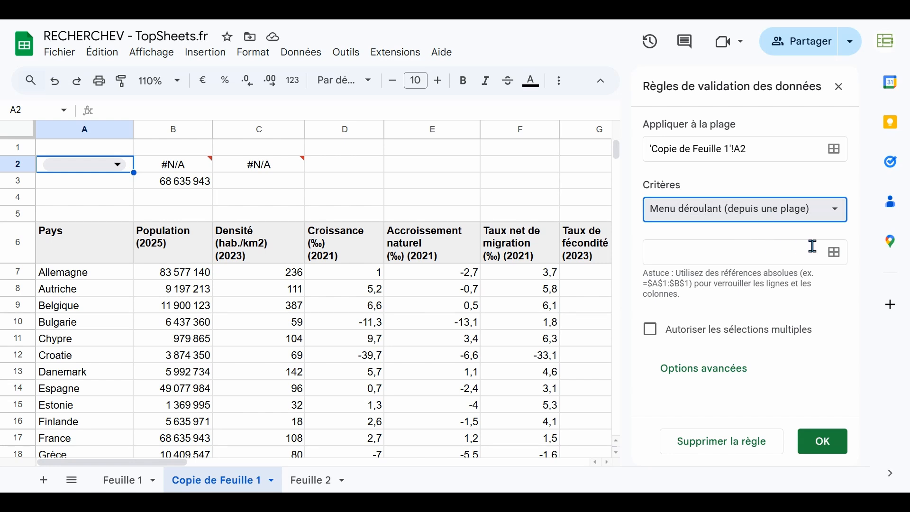
Set the dropdown's source range to the countries in A7:A33, excluding the Union européenne row.
left_click(834, 252)
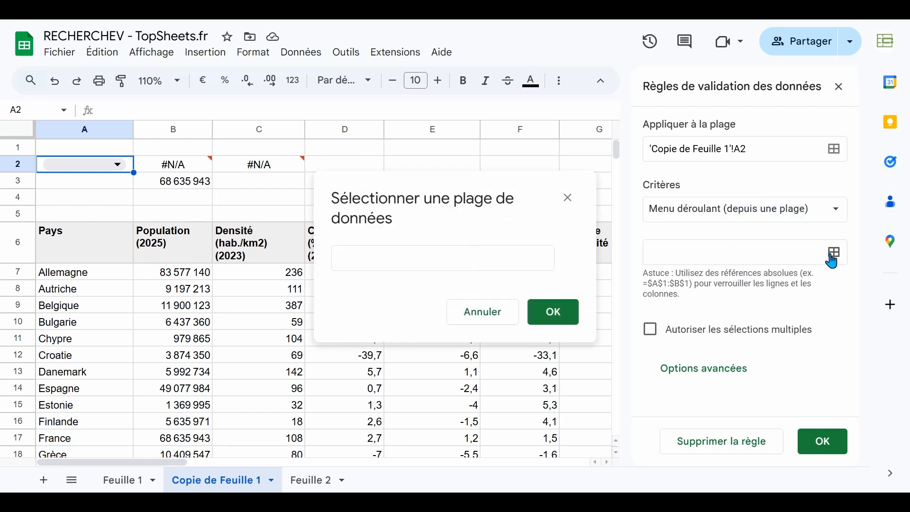
left_click(69, 278)
key("ctrl+shift+Down")
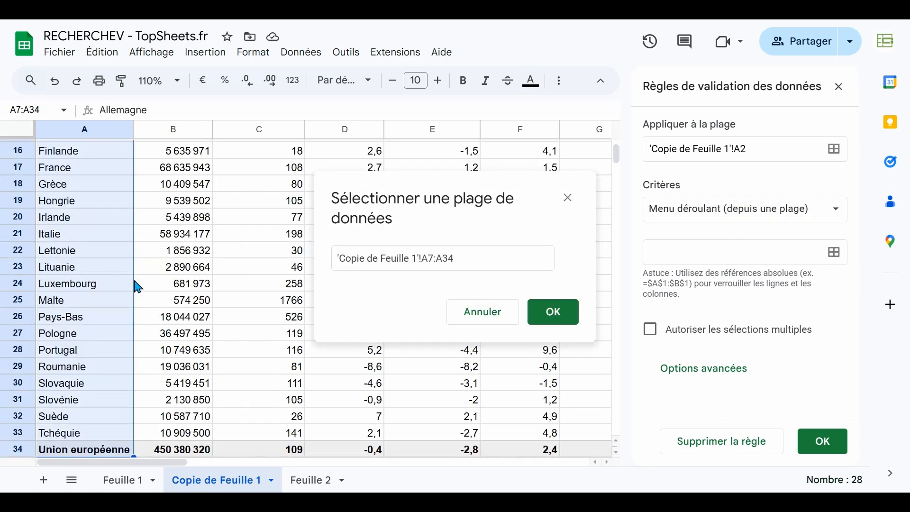
key("shift+Up")
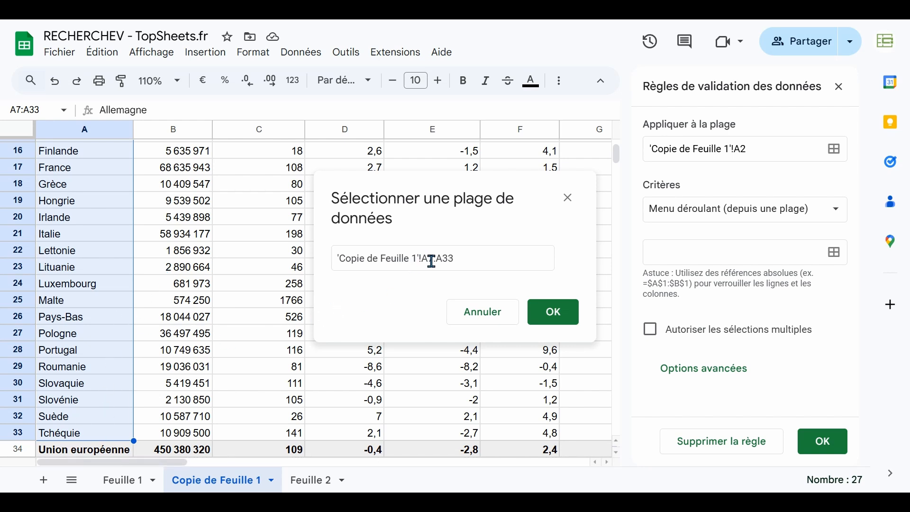
left_click(561, 313)
Set the dropdown's display style to Flèche in the advanced options, save the rule and close the validation rules.
scroll(733, 333, "down", 15)
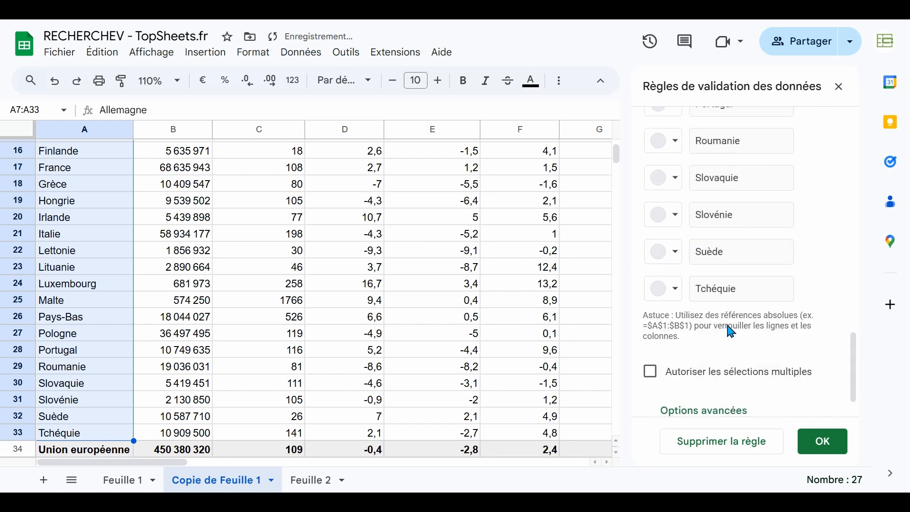
left_click(693, 382)
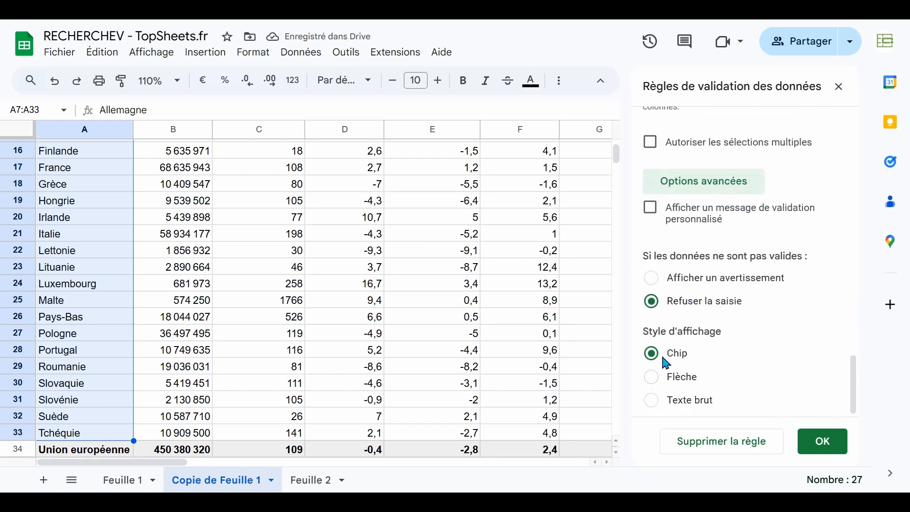
left_click(657, 379)
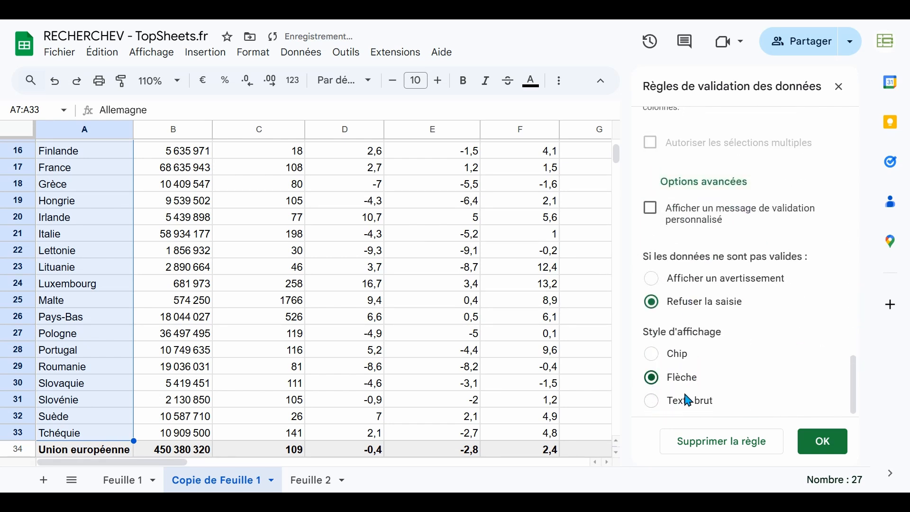
left_click(822, 441)
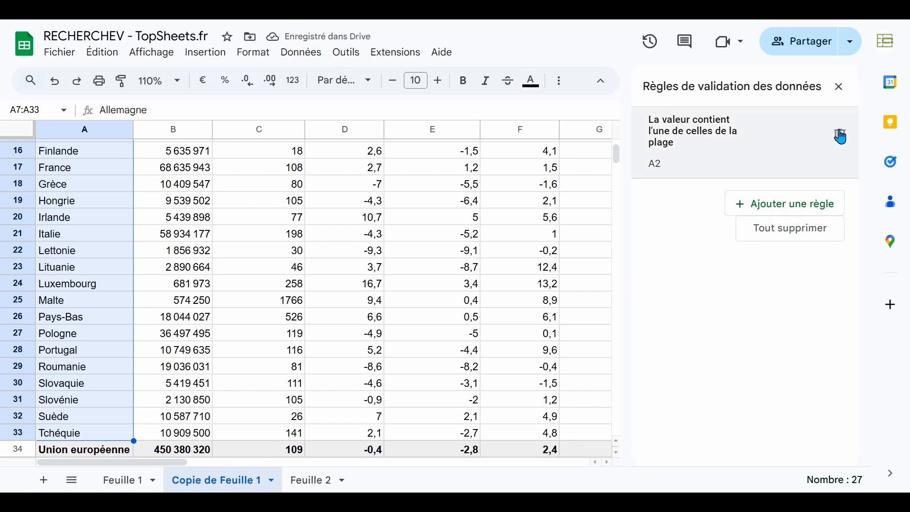
left_click(842, 93)
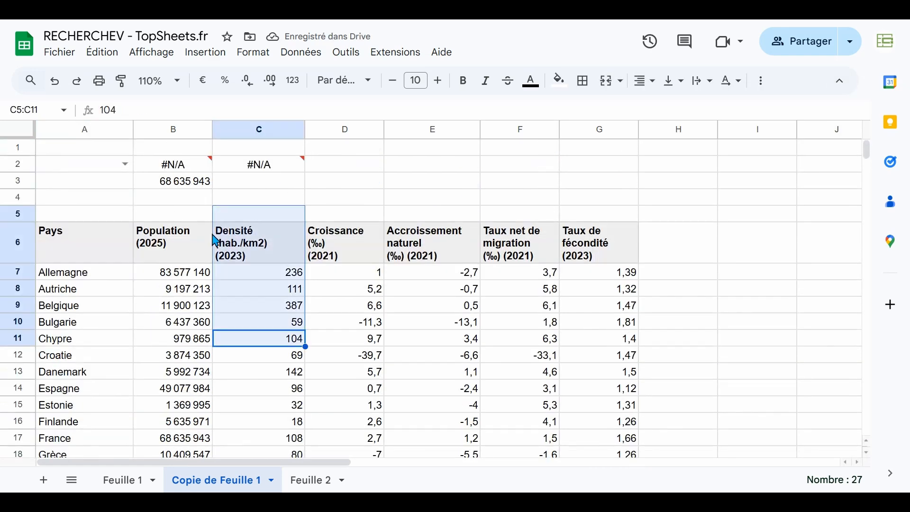
Fill cells A2:C2 with light blue.
left_click_drag(91, 168, 238, 172)
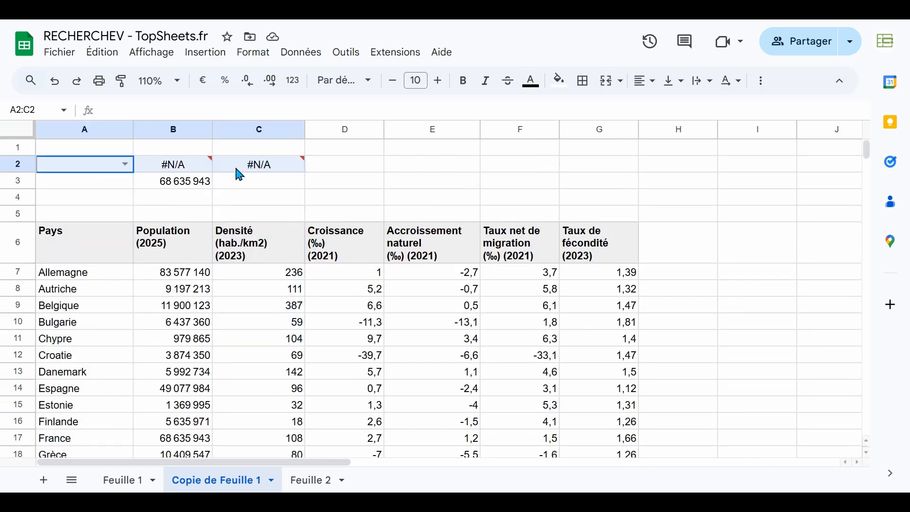
left_click(559, 81)
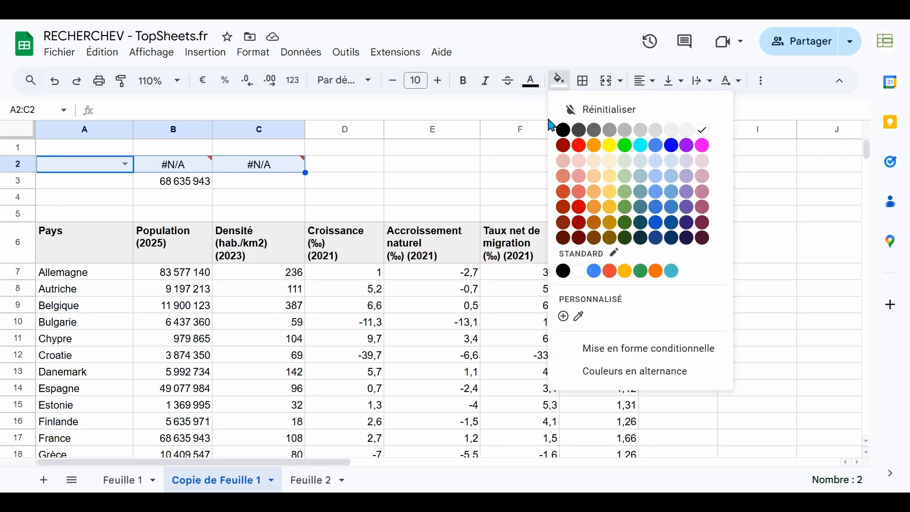
left_click(658, 165)
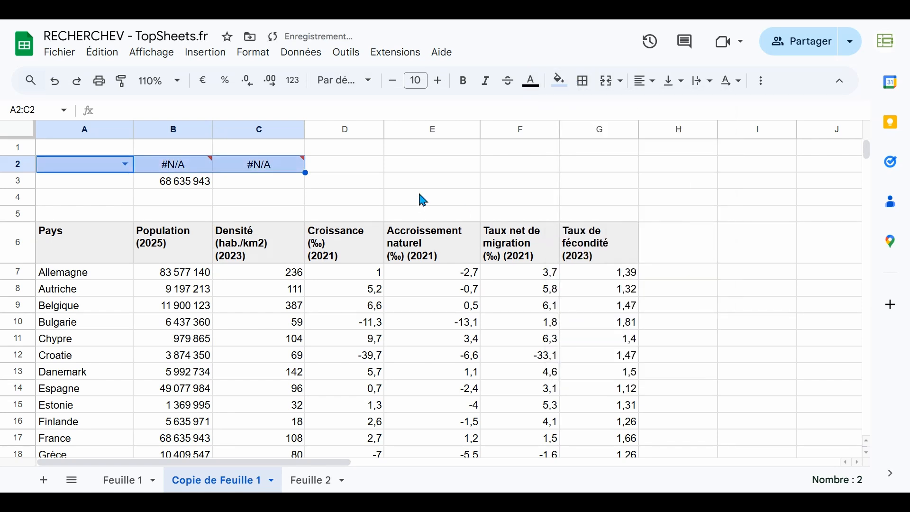
Choose Bulgarie from the dropdown in A2 and compare the results with Bulgarie's row in the table.
left_click(126, 166)
left_click(75, 243)
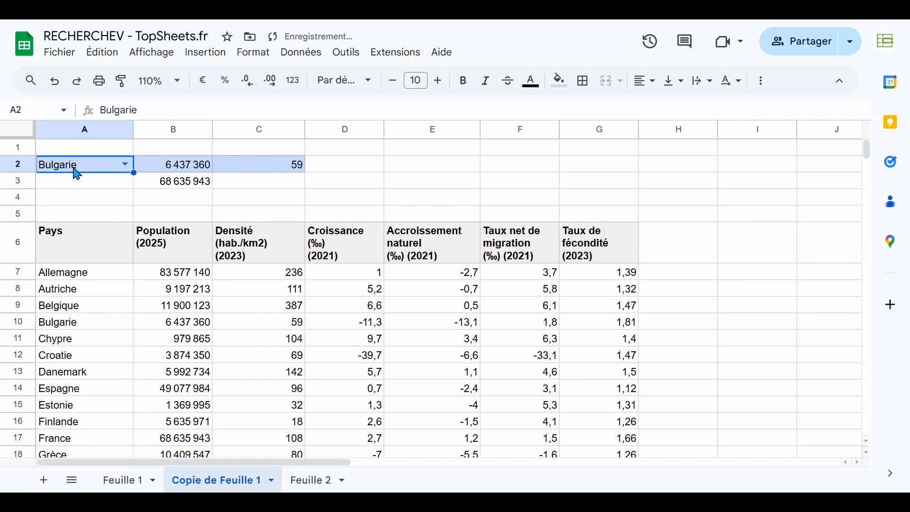
left_click(181, 325)
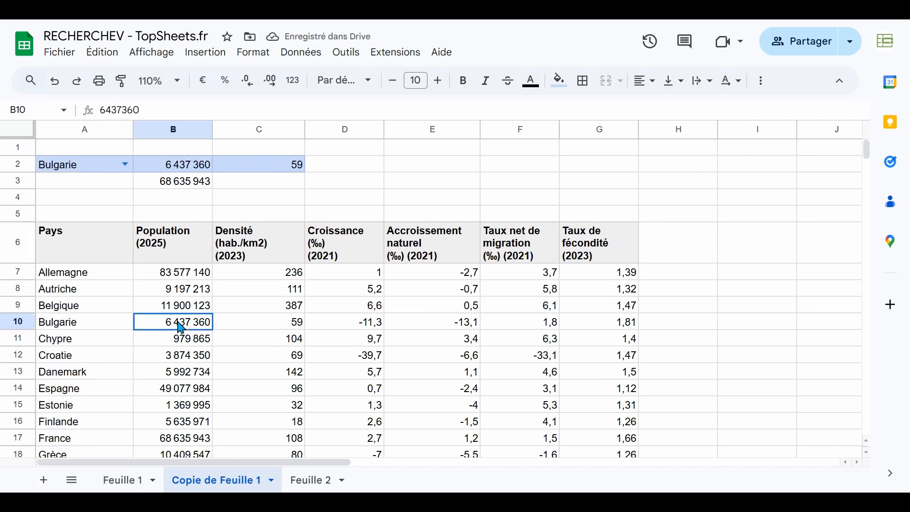
left_click_drag(291, 328, 111, 329)
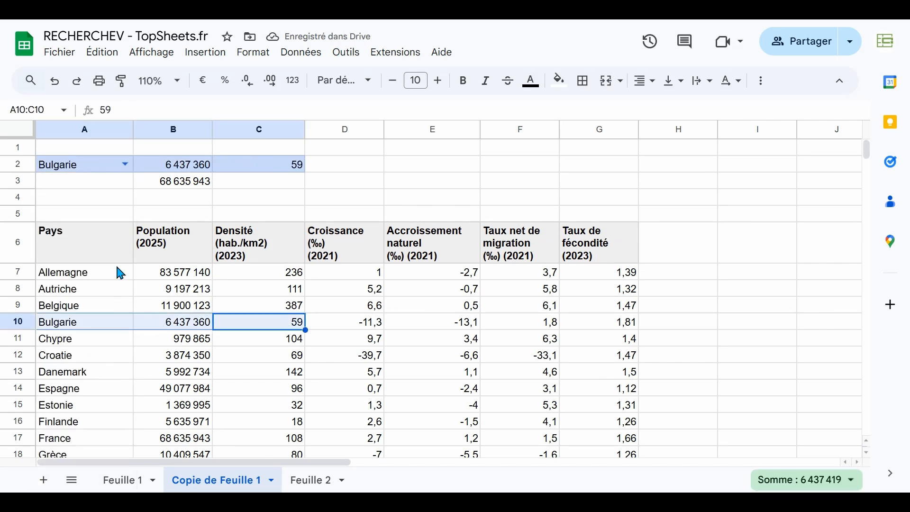
Delete the formula in B3 and enter the partial country name All in A3.
left_click(189, 186)
key("Delete")
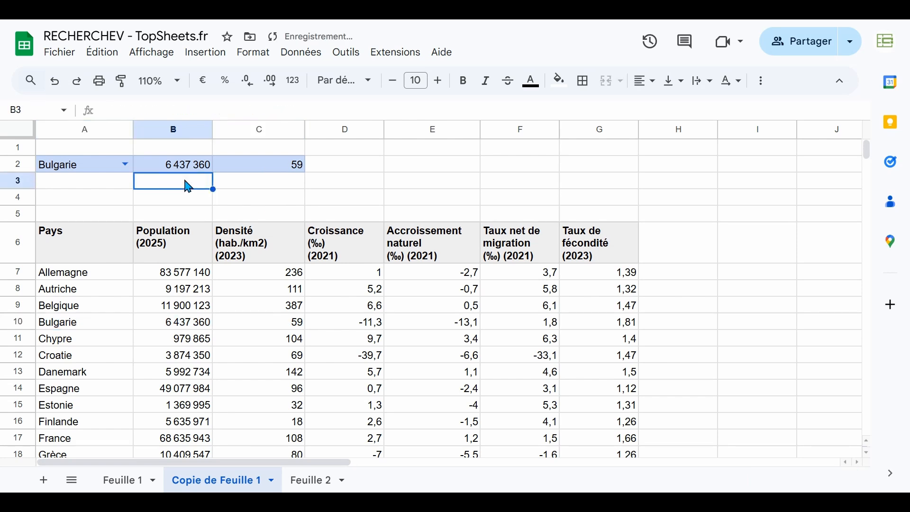
key("Left")
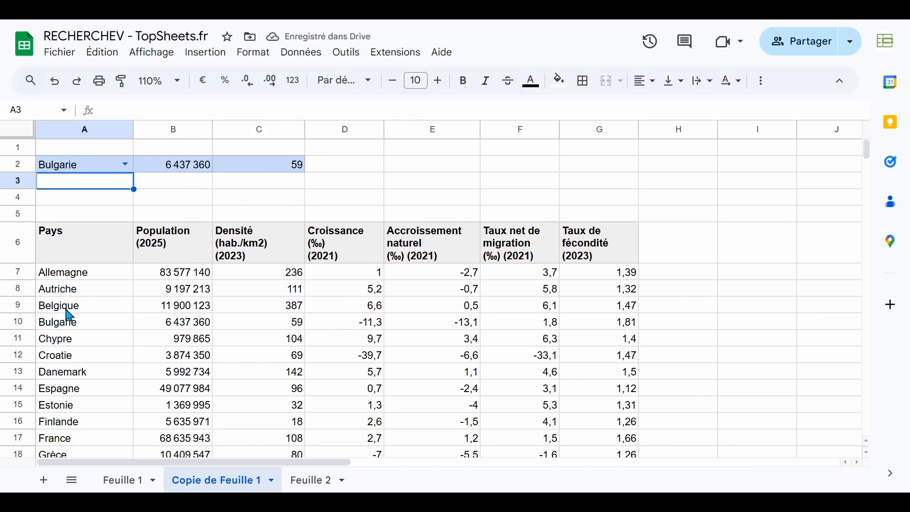
type("All")
key("Return")
left_click(53, 187)
left_click(78, 276)
left_click(86, 186)
Copy the lookup formulas from B2:C2 to B3:C3 and review the formula in B3.
left_click_drag(181, 170, 254, 173)
key("ctrl+c")
left_click(209, 183)
key("ctrl+v")
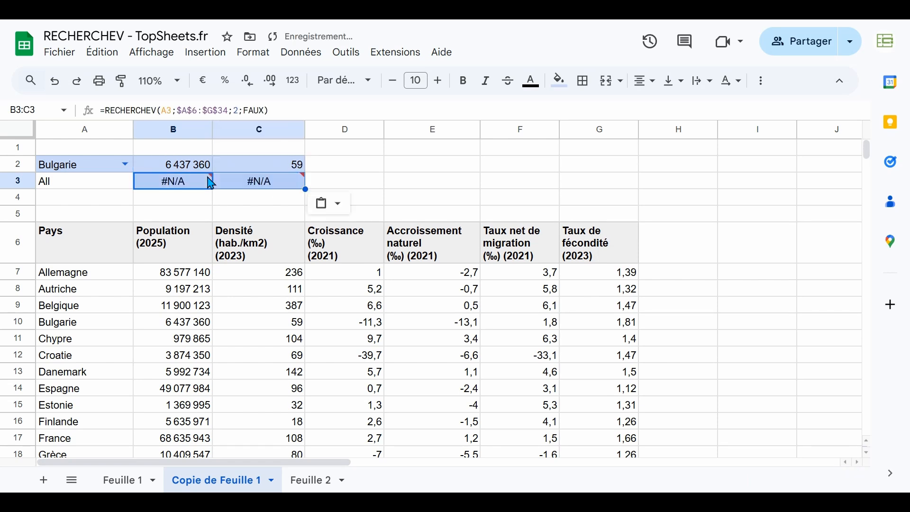
left_click(150, 186)
double_click(150, 186)
key("Escape")
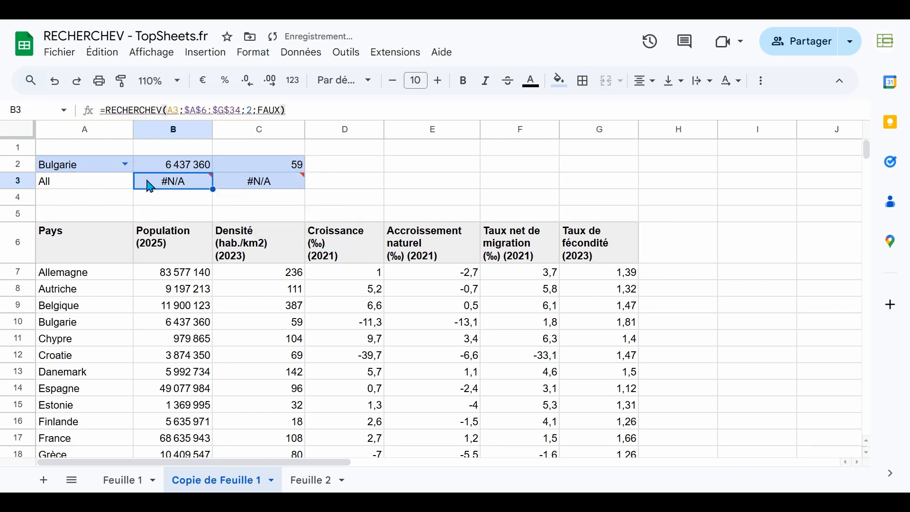
Fill cells A3:C3 with light orange.
mouse_move(223, 194)
left_click_drag(94, 183, 242, 196)
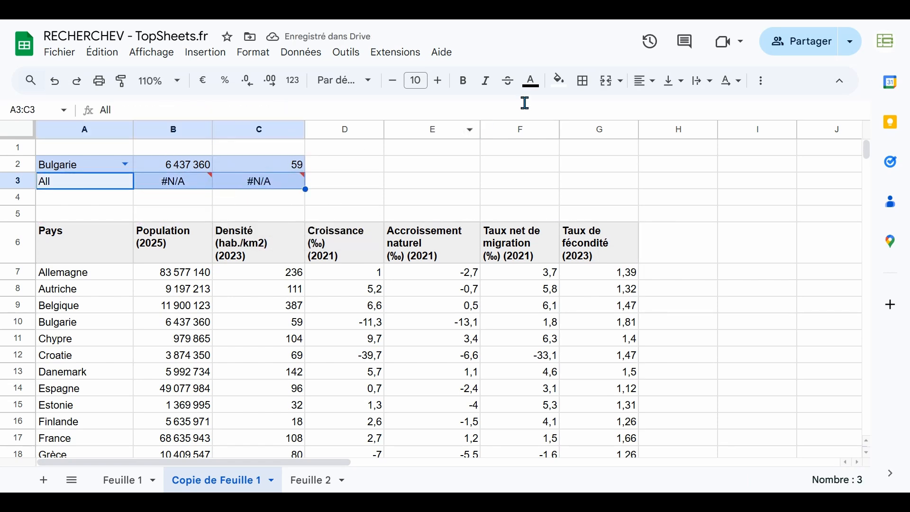
left_click(560, 80)
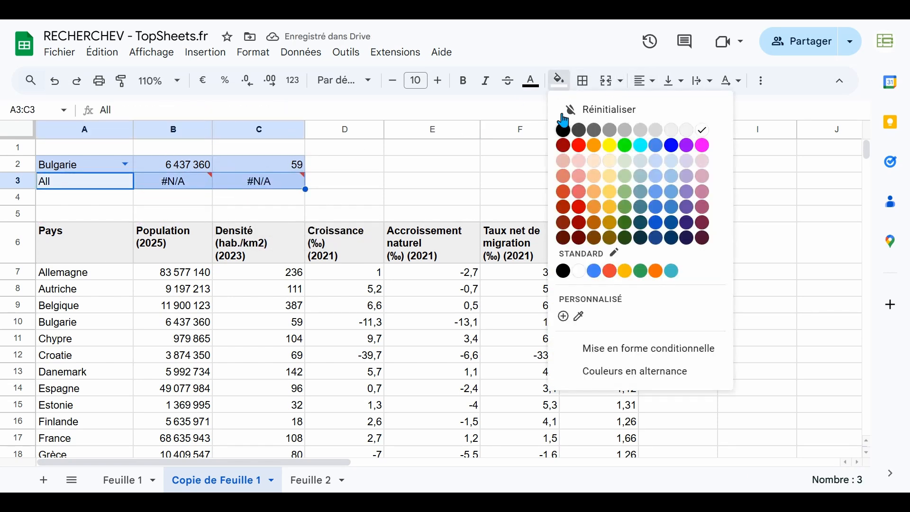
left_click(599, 167)
left_click(429, 167)
Append the wildcard &"*" to the search key A3 in B3's RECHERCHEV formula.
left_click(177, 180)
double_click(177, 180)
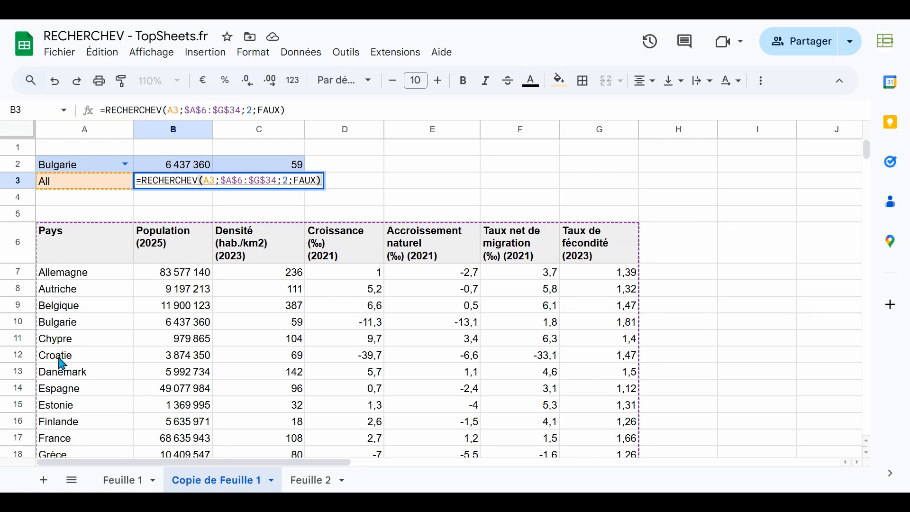
key("Escape")
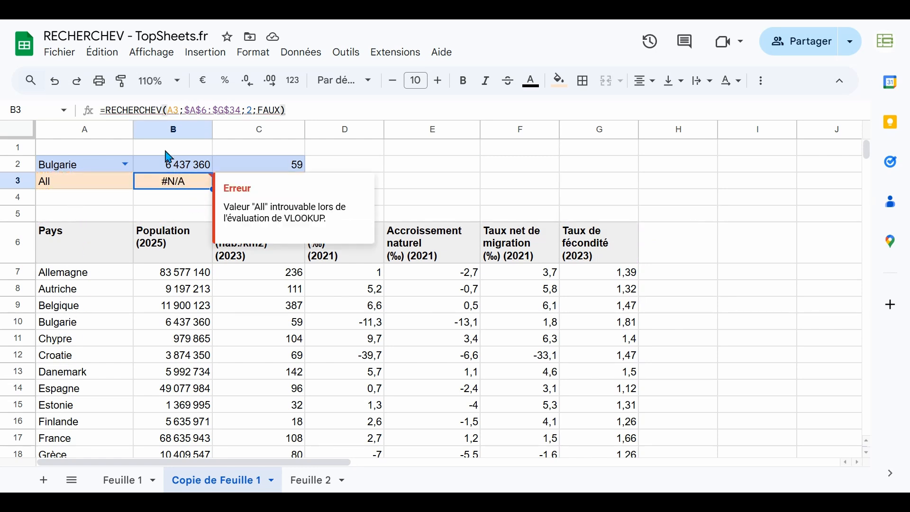
left_click(180, 111)
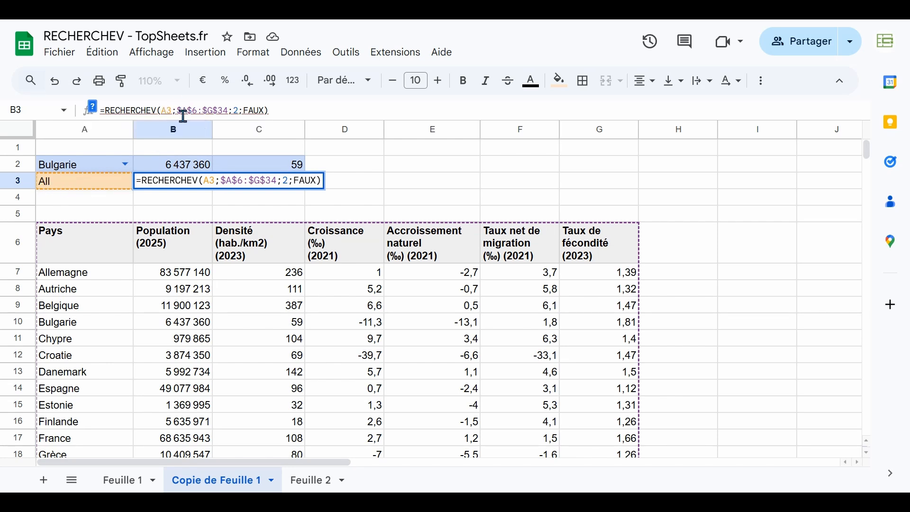
type("&\"*\"")
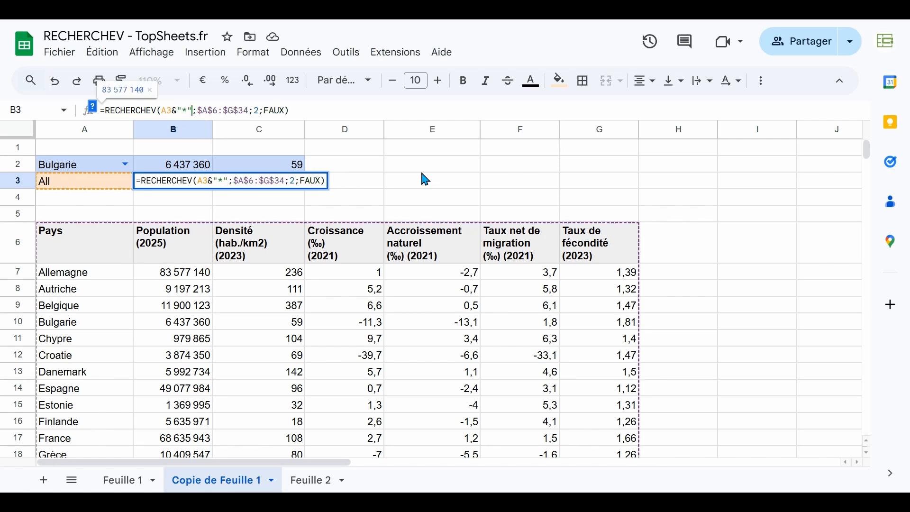
key("Return")
key("Up")
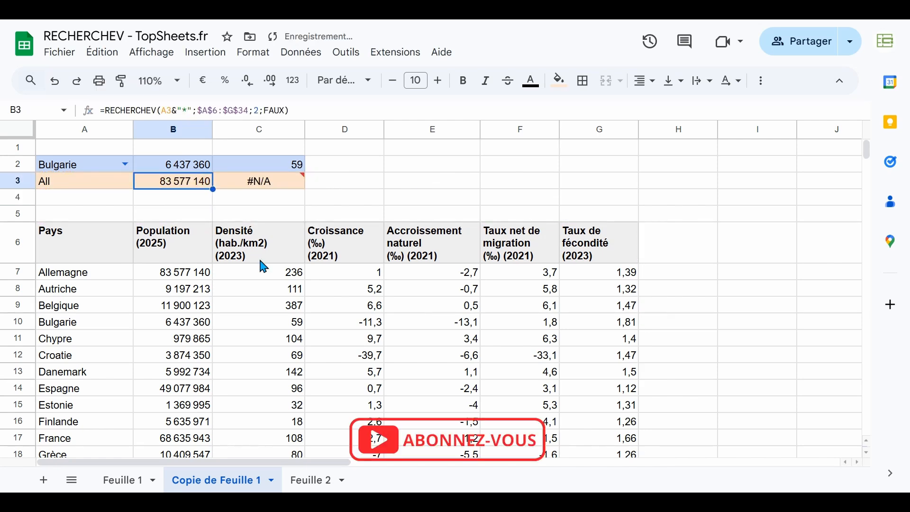
Compare the result in B3 with Allemagne's population in the table.
left_click(76, 184)
left_click(173, 185)
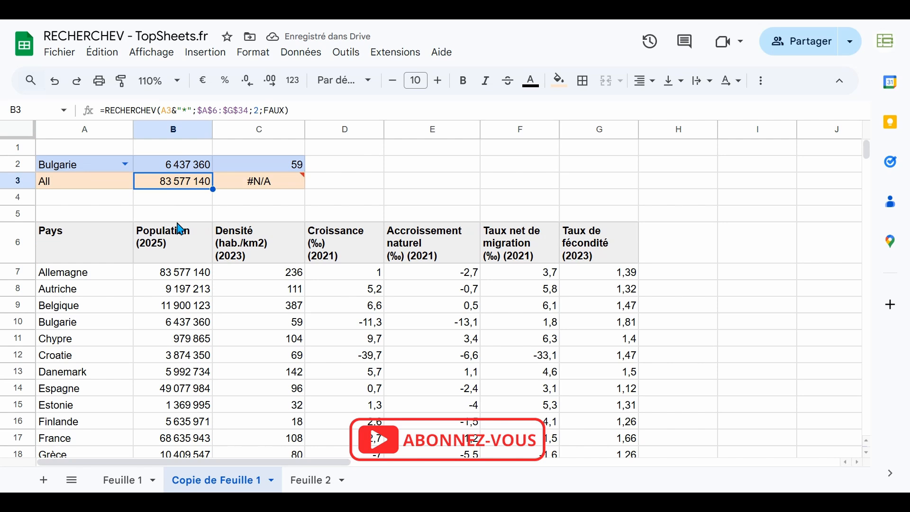
left_click(179, 279)
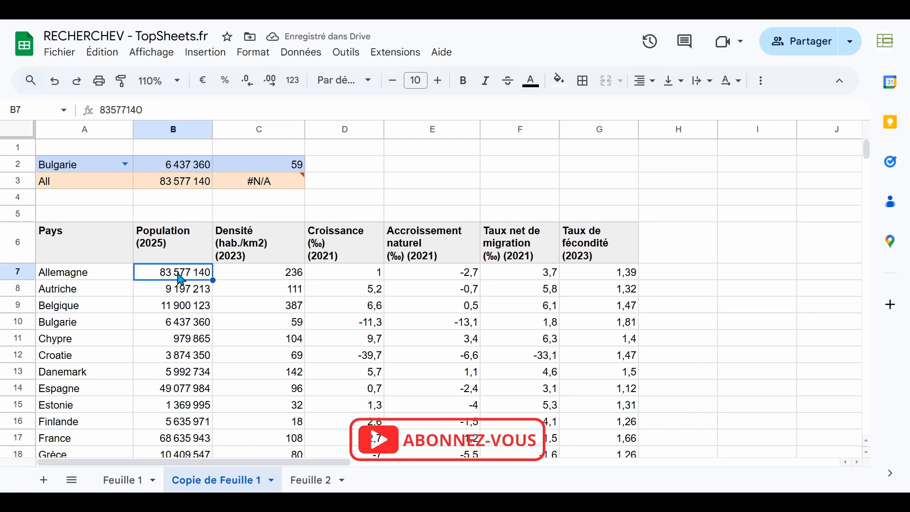
Append the wildcard &"*" to the search key A3 in C3's RECHERCHEV formula.
left_click(179, 186)
left_click(240, 185)
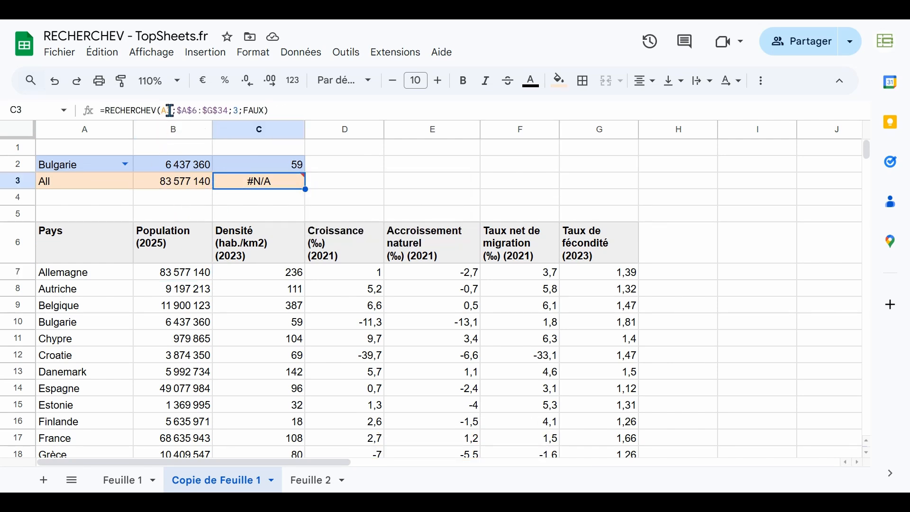
left_click(172, 111)
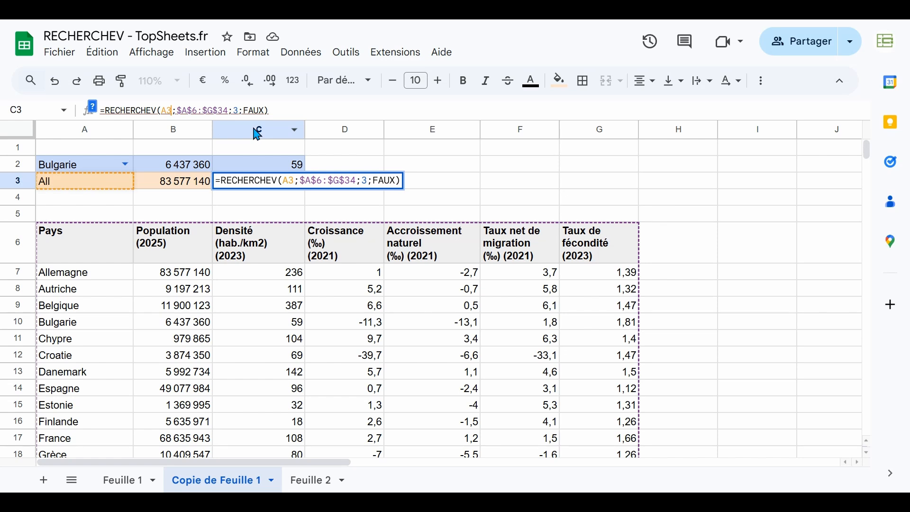
type("&")
type("\"*\"")
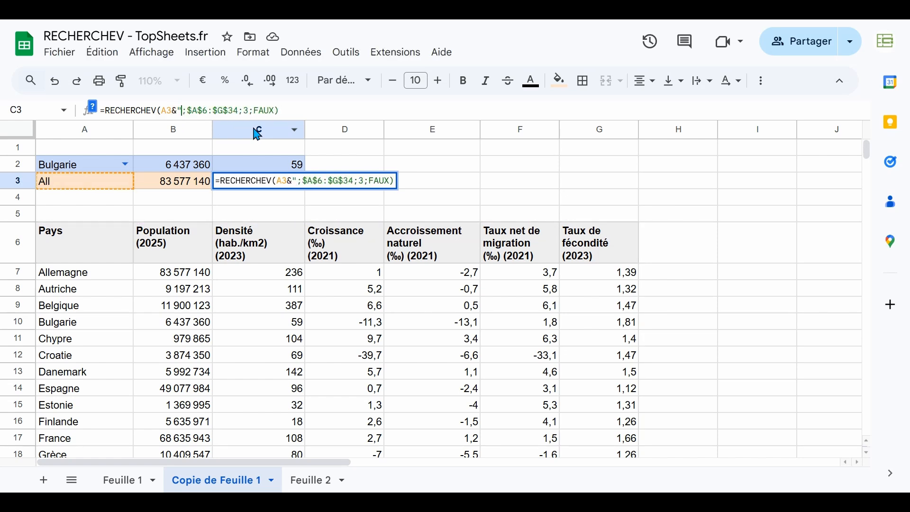
key("Return")
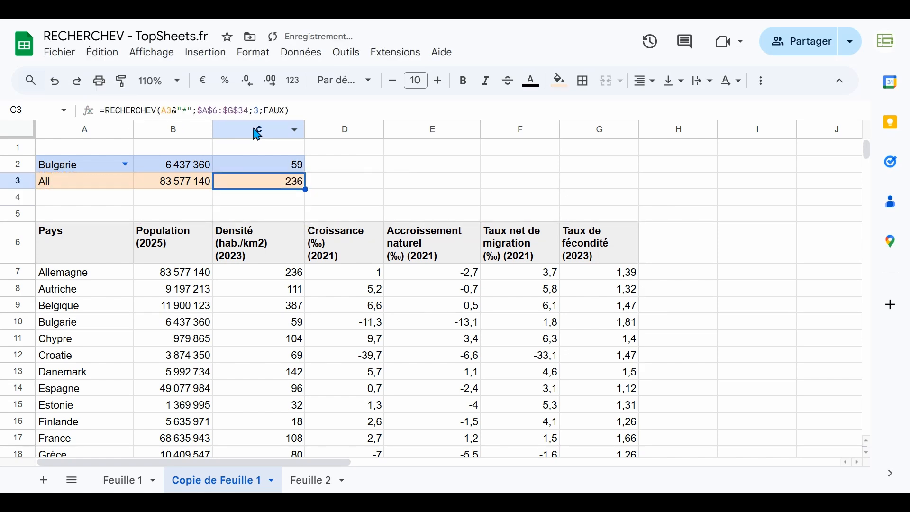
Enter the partial name Fra in A3 and compare the results in B3:C3 with France's population and density.
left_click(78, 186)
type("Fra")
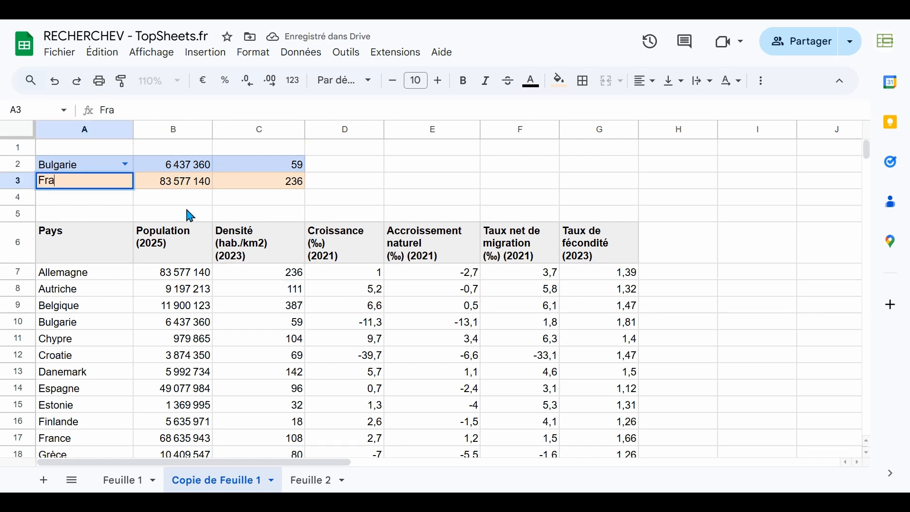
key("Return")
key("Up")
key("Right")
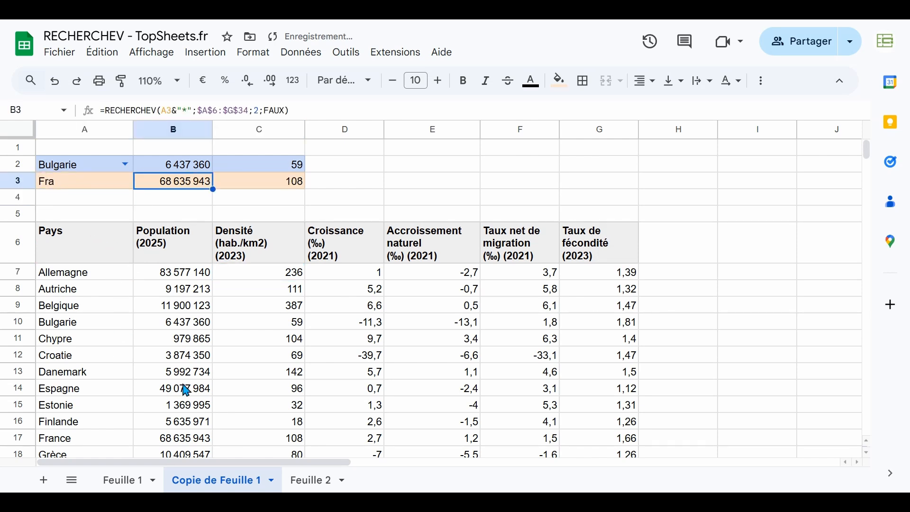
left_click_drag(173, 446, 270, 443)
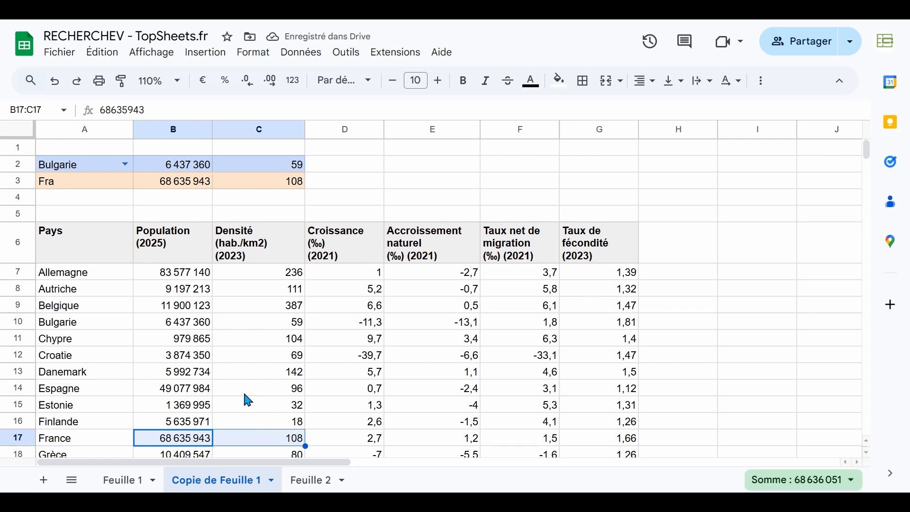
left_click_drag(190, 187, 260, 187)
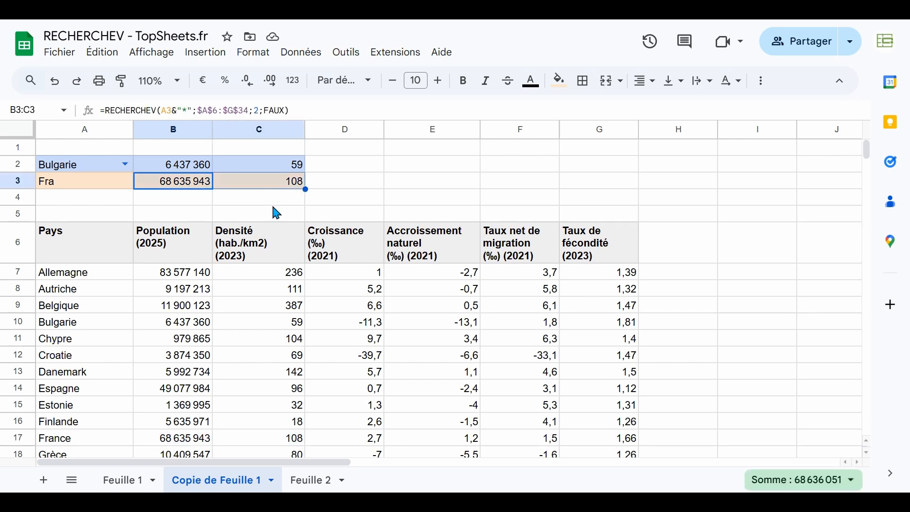
Shorten the partial name in A3 to F and compare the results in B3:C3 with Finlande's row.
left_click(77, 186)
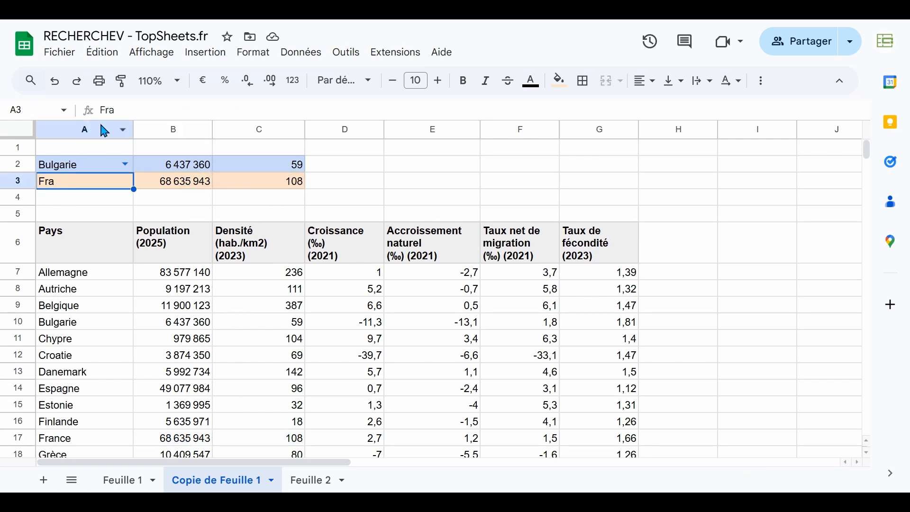
left_click_drag(108, 111, 137, 114)
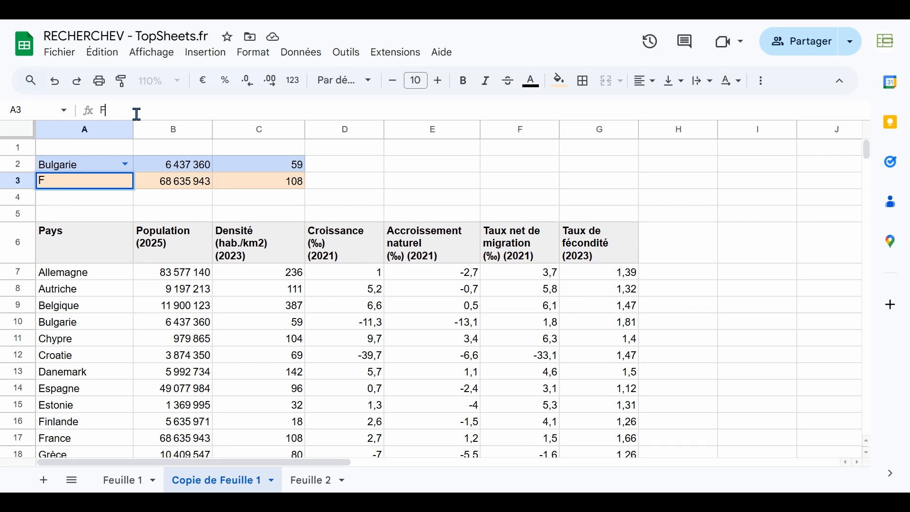
key("Return")
left_click(187, 183)
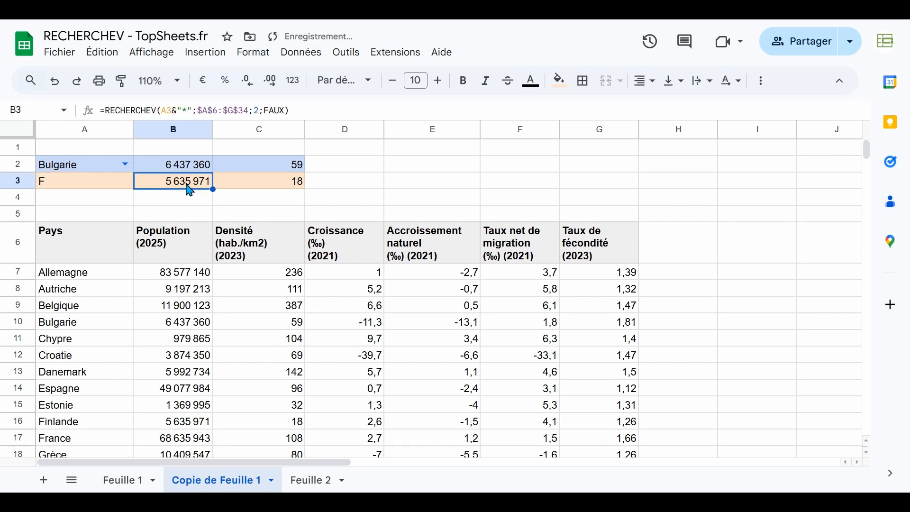
left_click(47, 428)
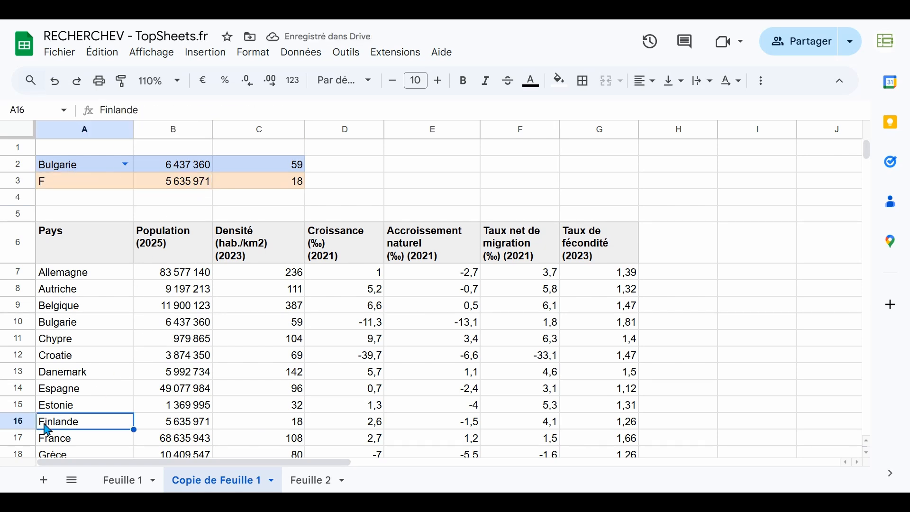
left_click_drag(122, 427, 258, 429)
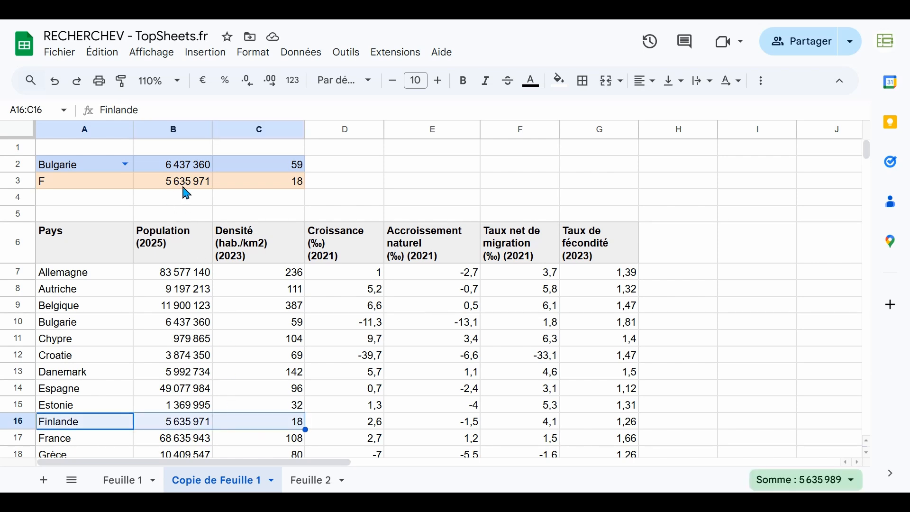
left_click(239, 185)
Review the search key in A3 and the wildcard in B3's RECHERCHEV formula.
left_click(97, 182)
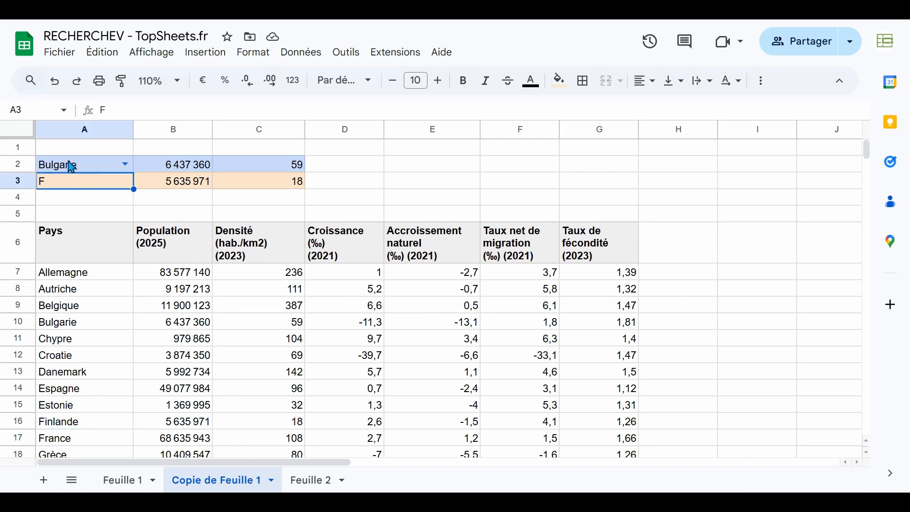
left_click(151, 182)
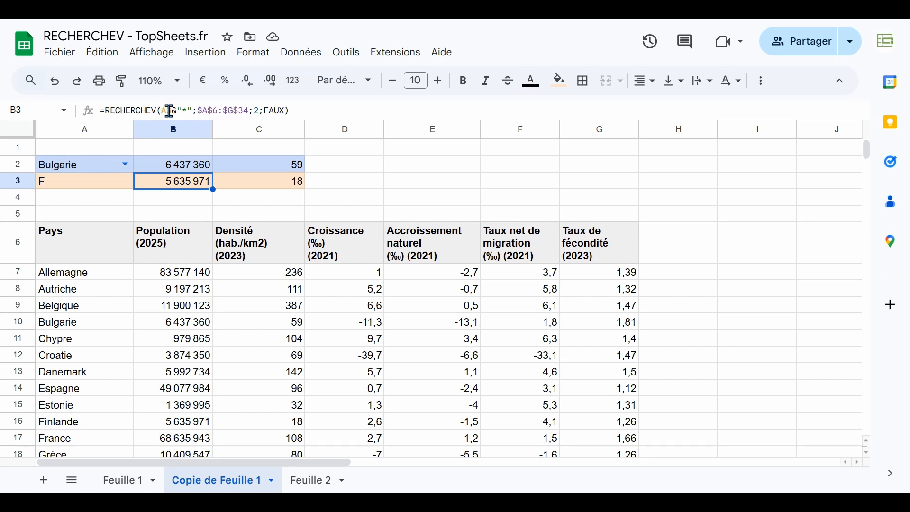
left_click(70, 188)
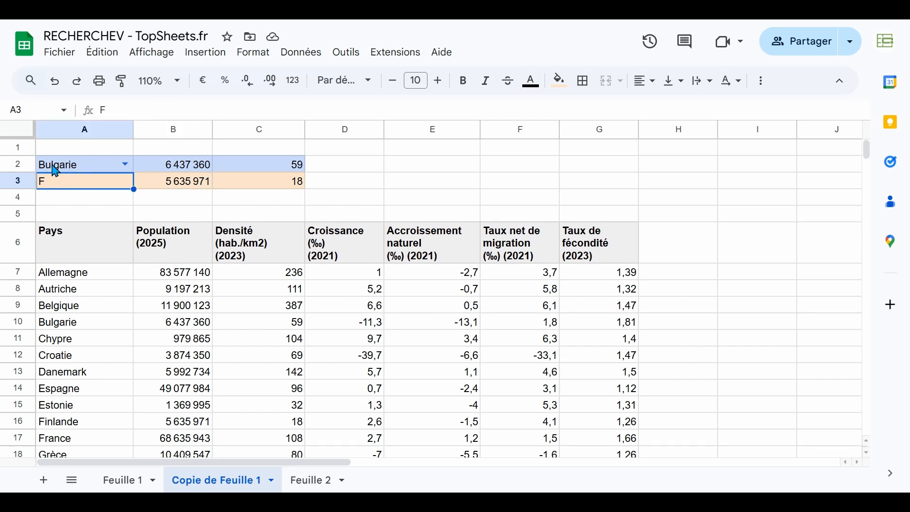
Convert the country data range A6:G34 into a table.
left_click(75, 248)
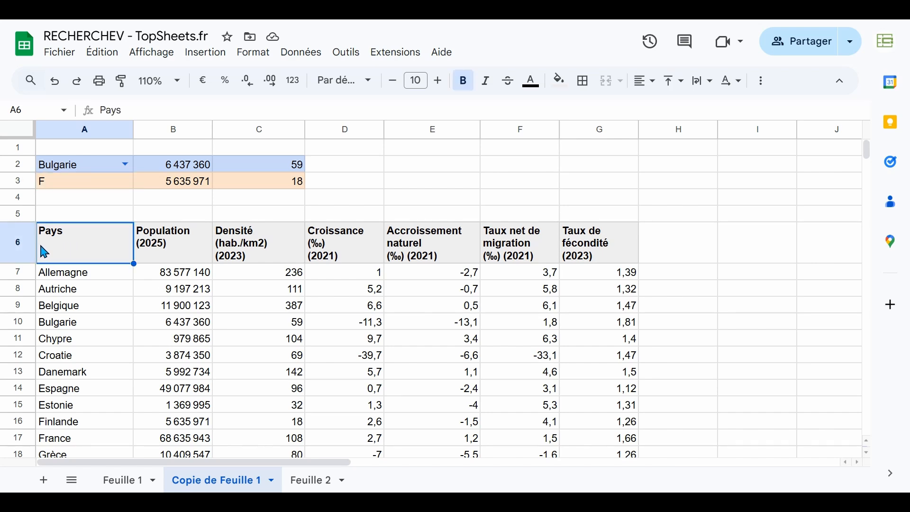
key("ctrl+shift+Right")
key("ctrl+shift+Down")
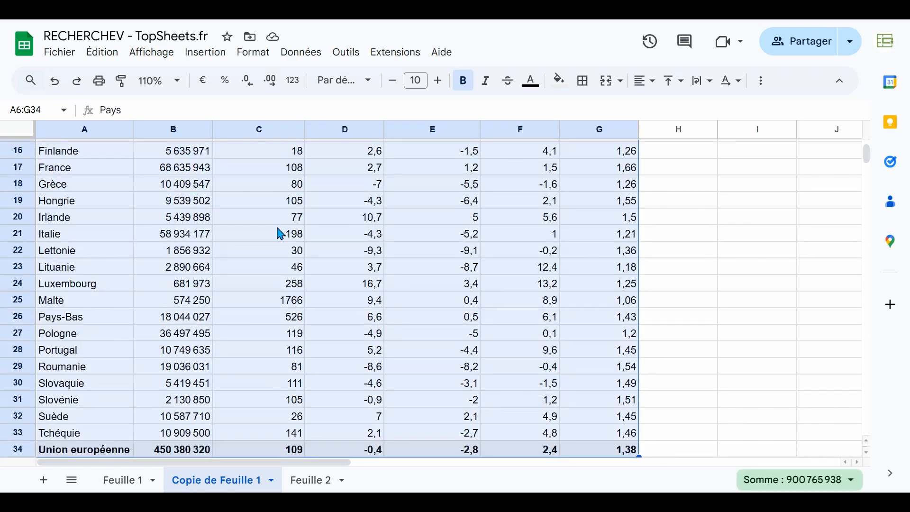
left_click(284, 317)
scroll(199, 292, "up", 5)
left_click(202, 320)
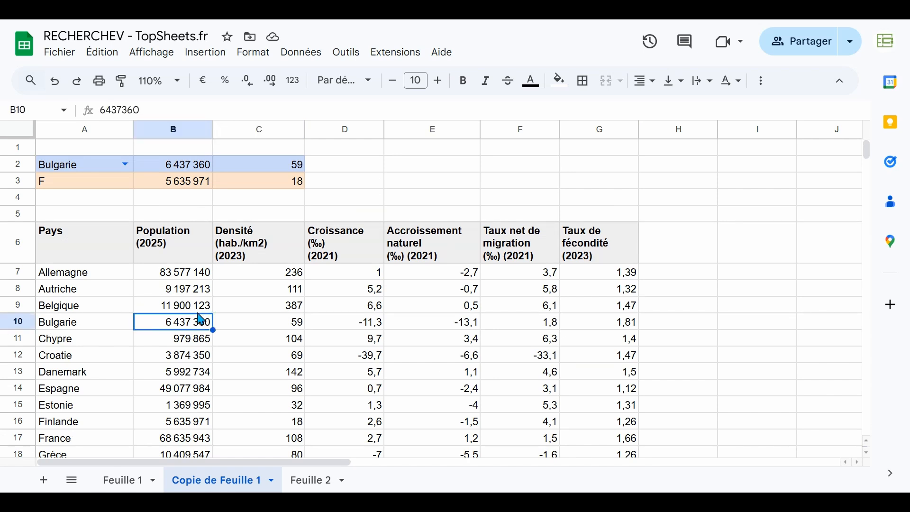
left_click(253, 53)
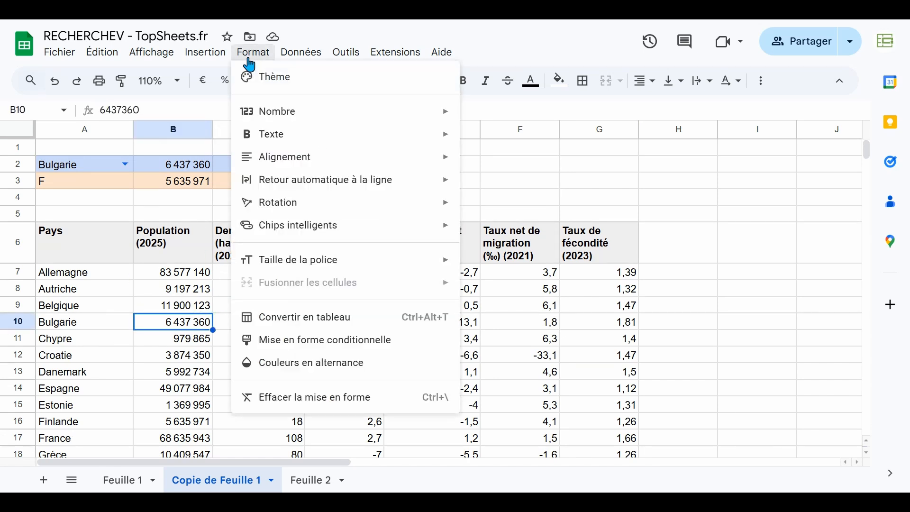
left_click(314, 323)
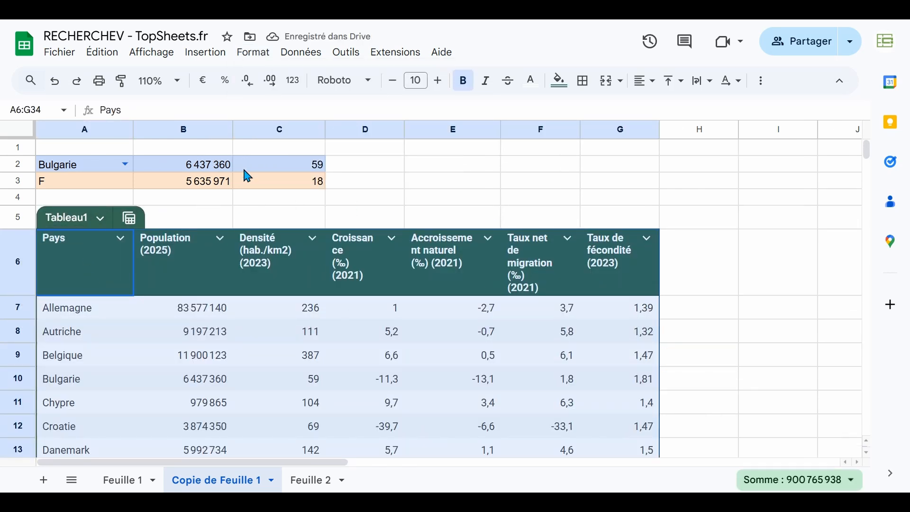
Replace the range $A$6:$G$34 in B2's RECHERCHEV formula with the table reference Tableau1[#ALL].
left_click(203, 170)
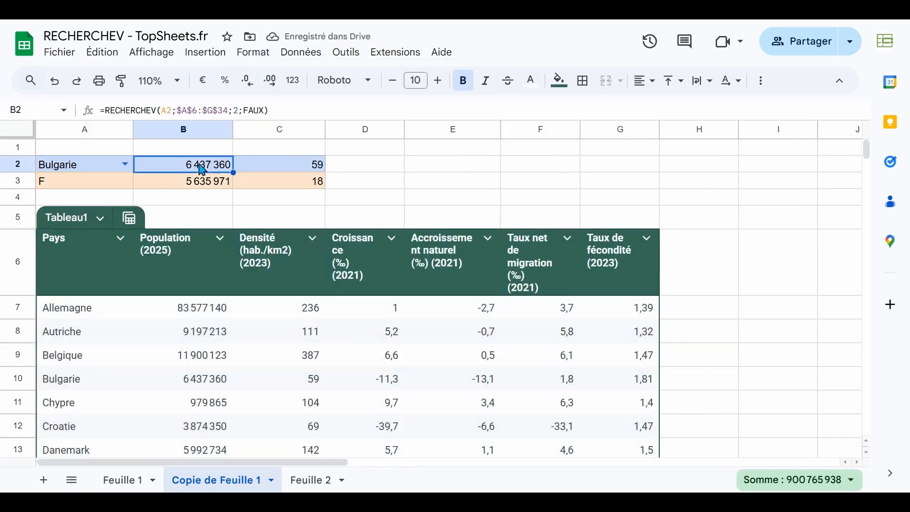
double_click(140, 158)
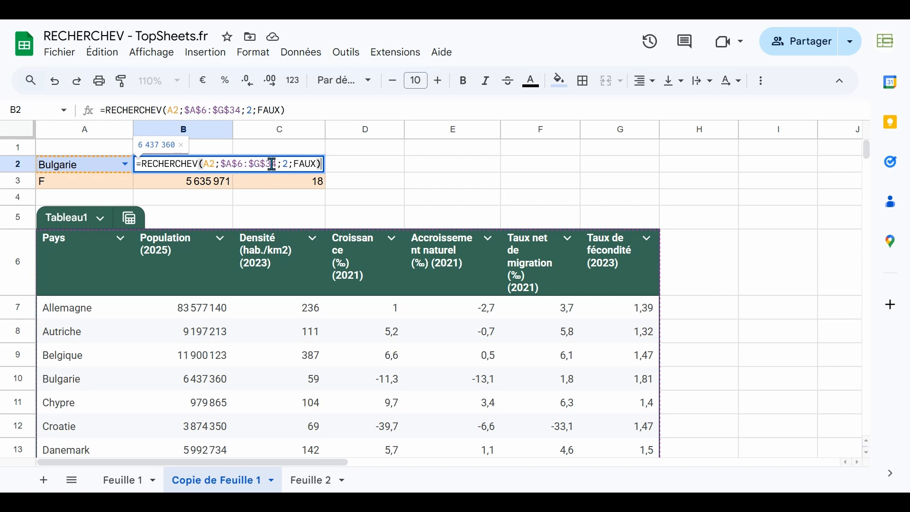
left_click_drag(224, 165, 277, 164)
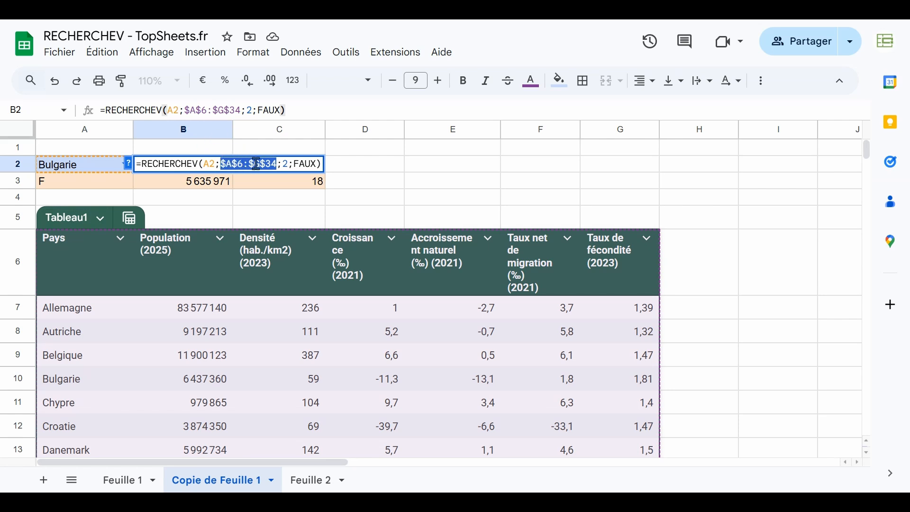
type("Ta")
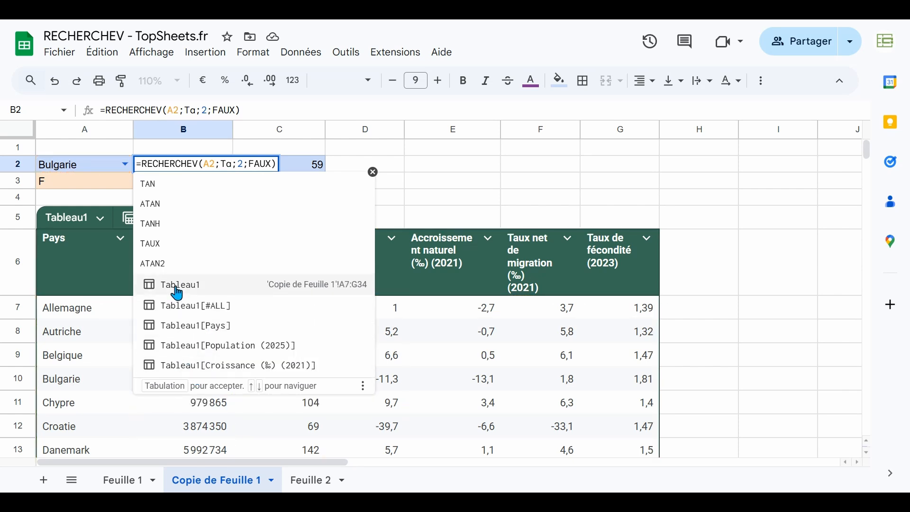
left_click(187, 305)
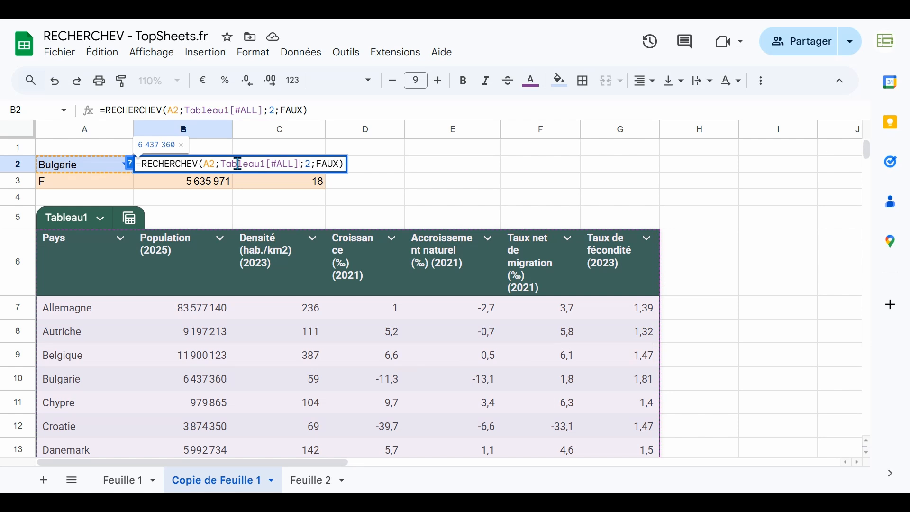
key("Return")
key("Up")
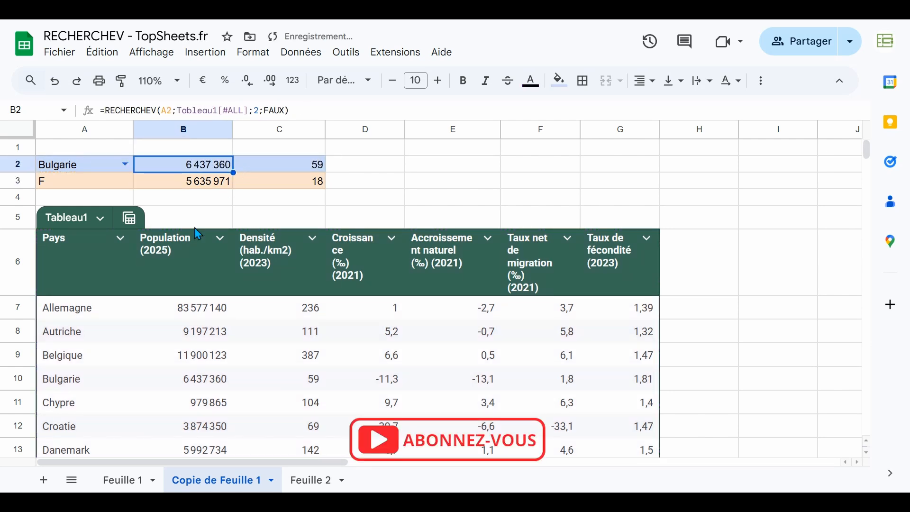
Check Bulgarie's population and density in the table against the lookup results in row 2.
left_click(71, 379)
left_click(227, 384)
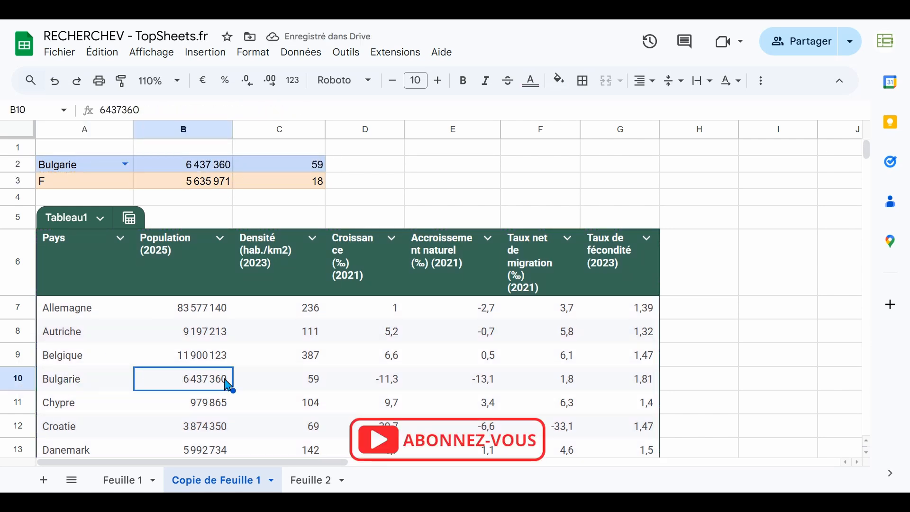
left_click(278, 382)
Replace the range $A$6:$G$34 in C2's RECHERCHEV formula with the table reference Tableau1.
left_click(294, 169)
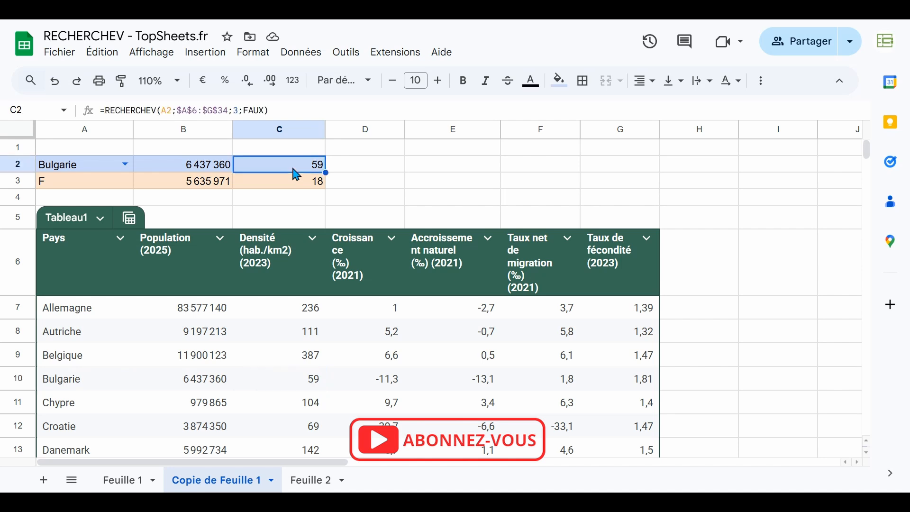
left_click_drag(229, 111, 181, 111)
type("Tablea")
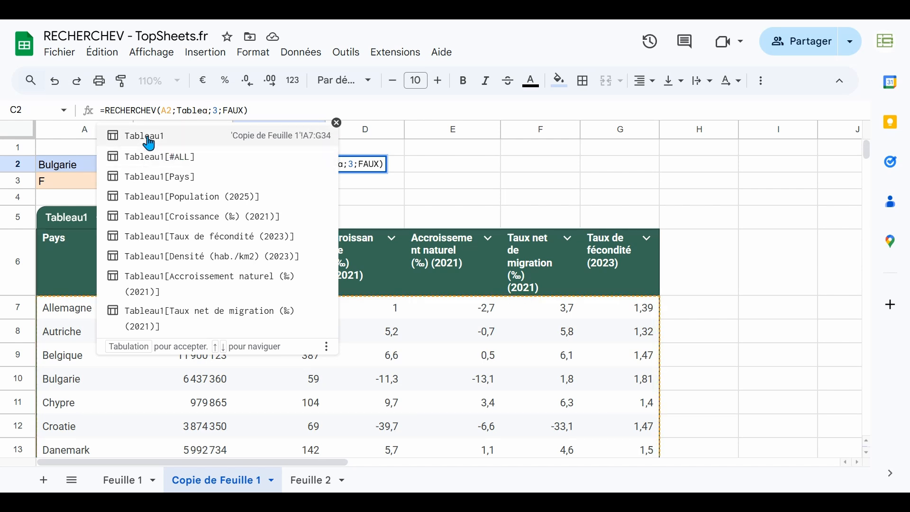
left_click(149, 139)
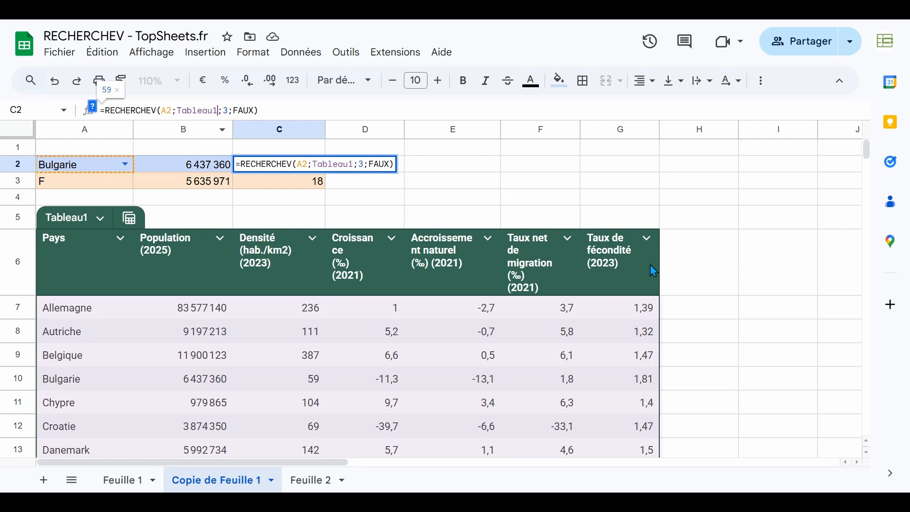
key("Return")
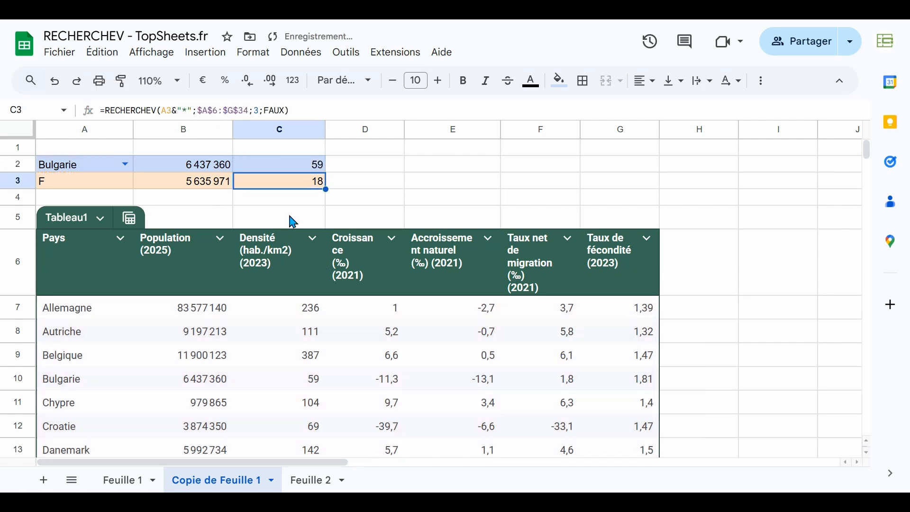
Compare the table references in the RECHERCHEV formulas of B2 and C2, and examine B2's FAUX argument.
left_click(211, 166)
left_click(245, 164)
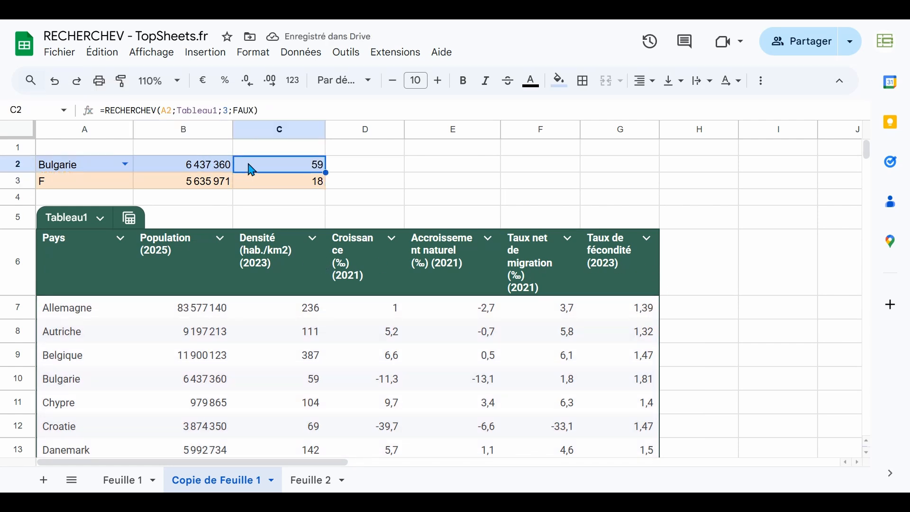
left_click(210, 166)
left_click(250, 167)
left_click(219, 171)
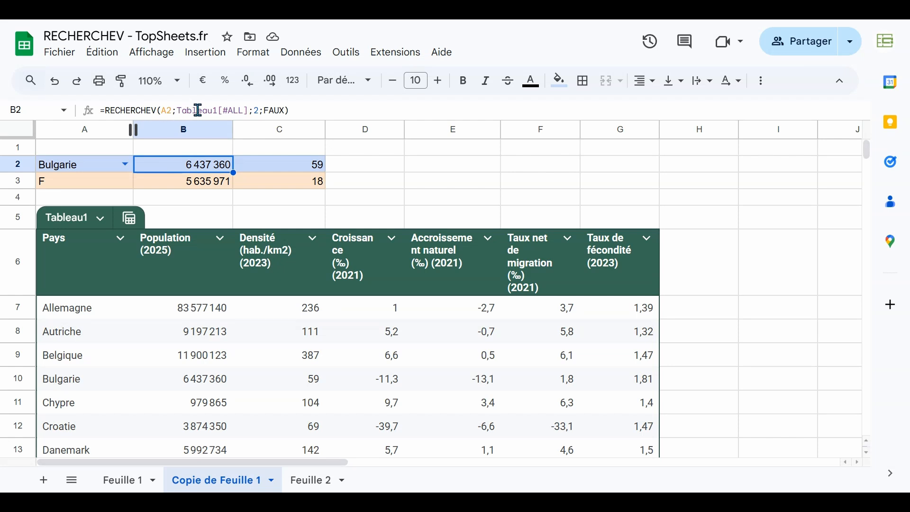
double_click(282, 111)
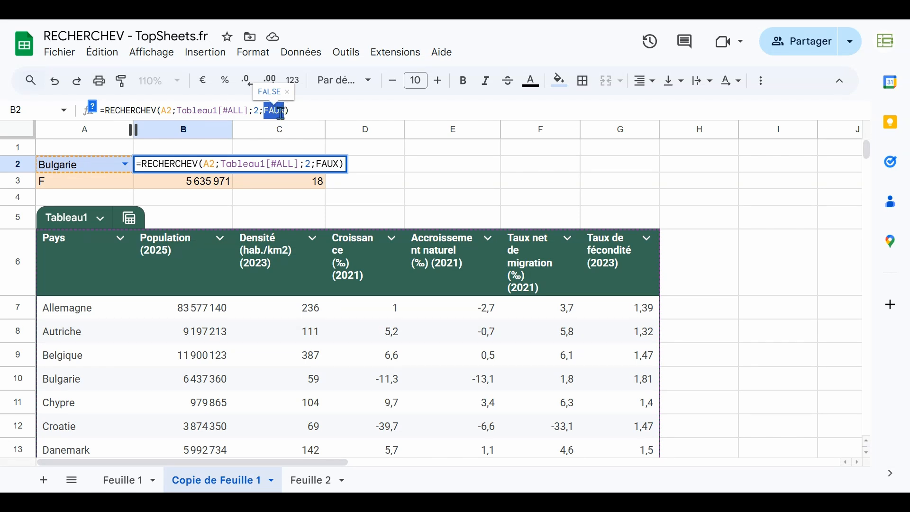
type("FAUX")
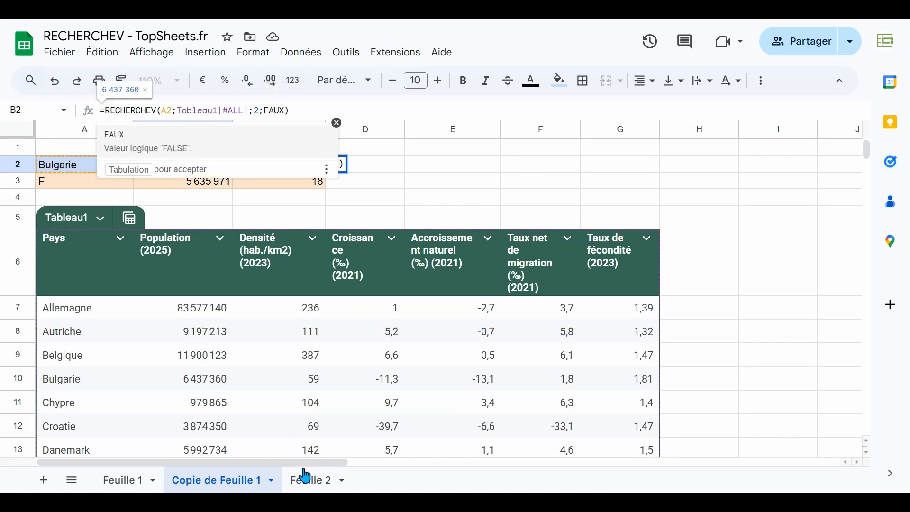
key("Escape")
Open the sheet Feuille 2 and review its Etudiant, Note and Mention (?) columns in rows 4 to 9.
left_click(313, 481)
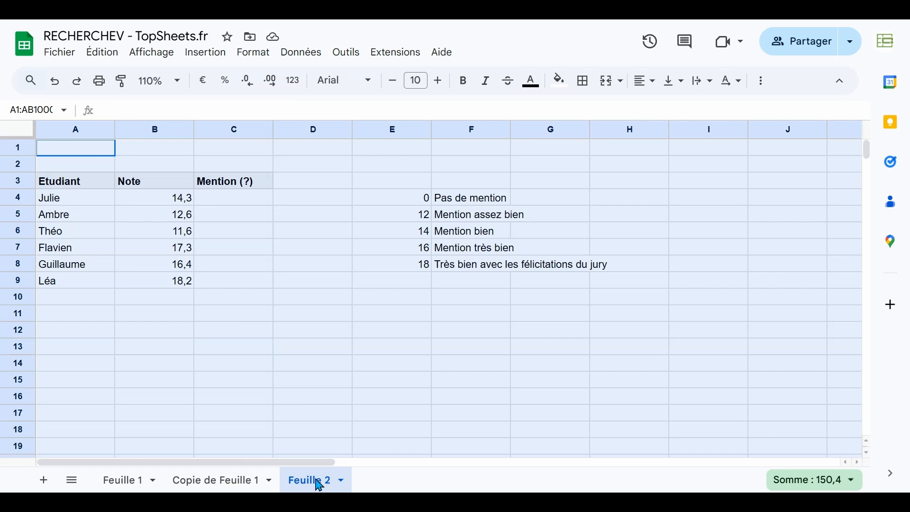
left_click(239, 267)
left_click(85, 204)
left_click_drag(85, 205, 85, 286)
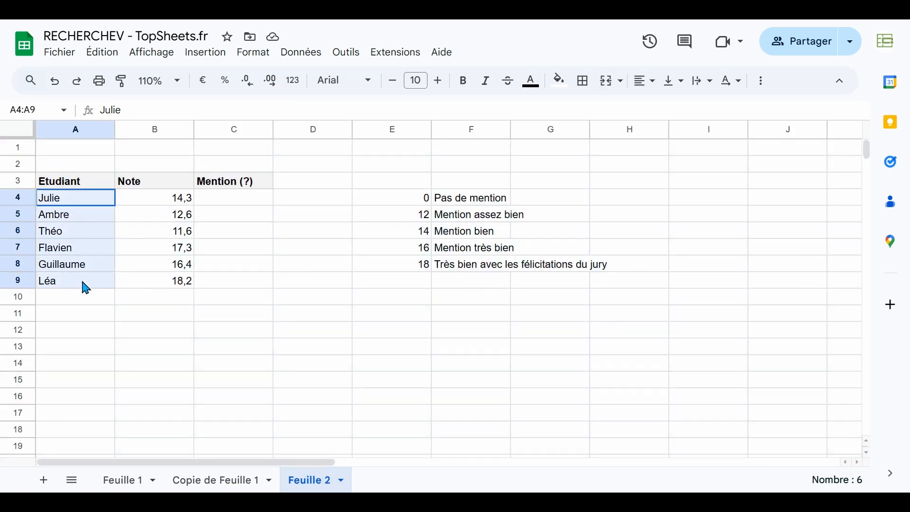
left_click_drag(151, 199, 150, 285)
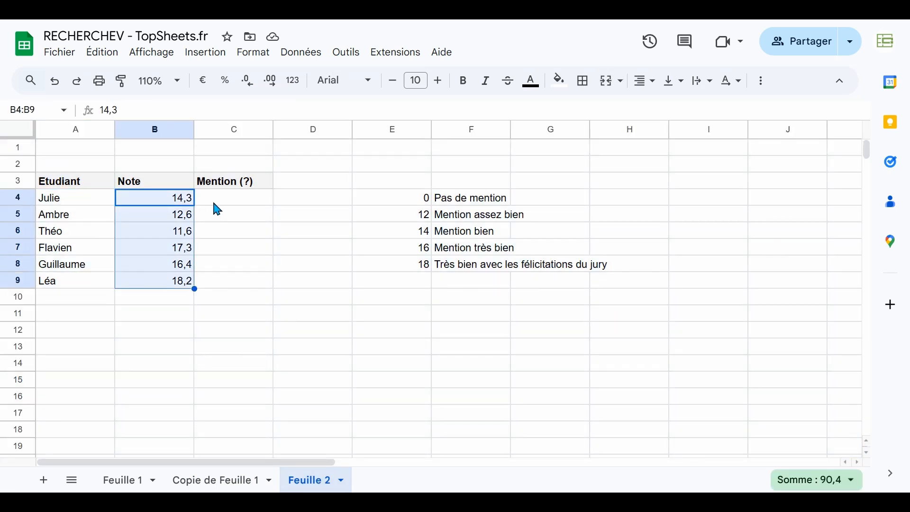
left_click_drag(213, 205, 225, 287)
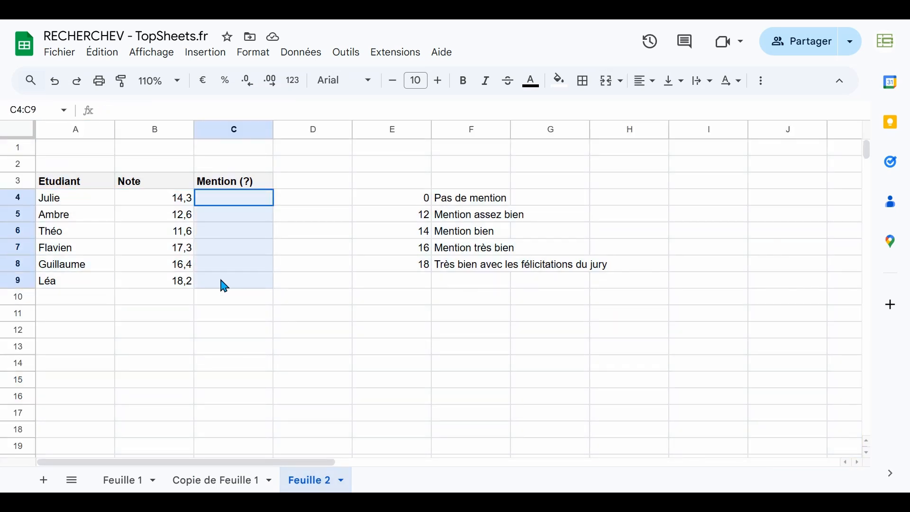
left_click(167, 204)
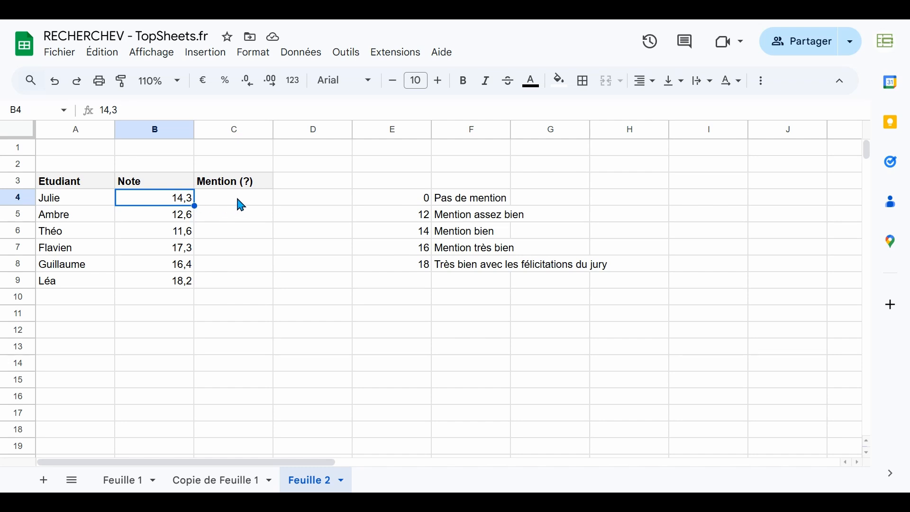
Examine the grade thresholds and matching honours in E4:F8 against the first student's grade.
left_click(383, 204)
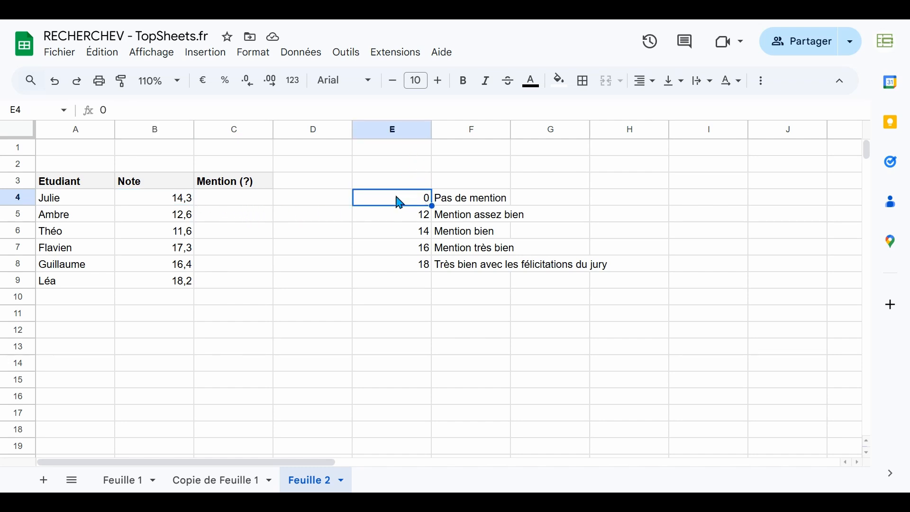
left_click(408, 216)
left_click(456, 202)
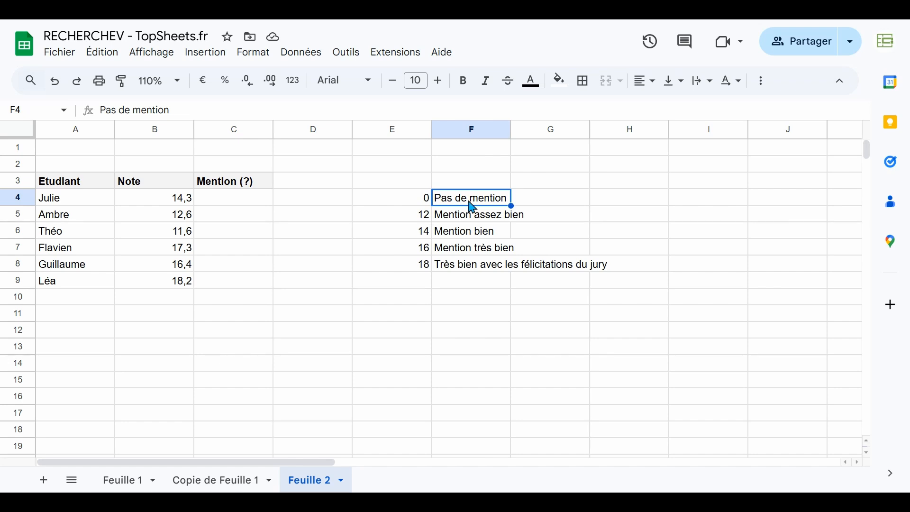
left_click(422, 221)
left_click(423, 233)
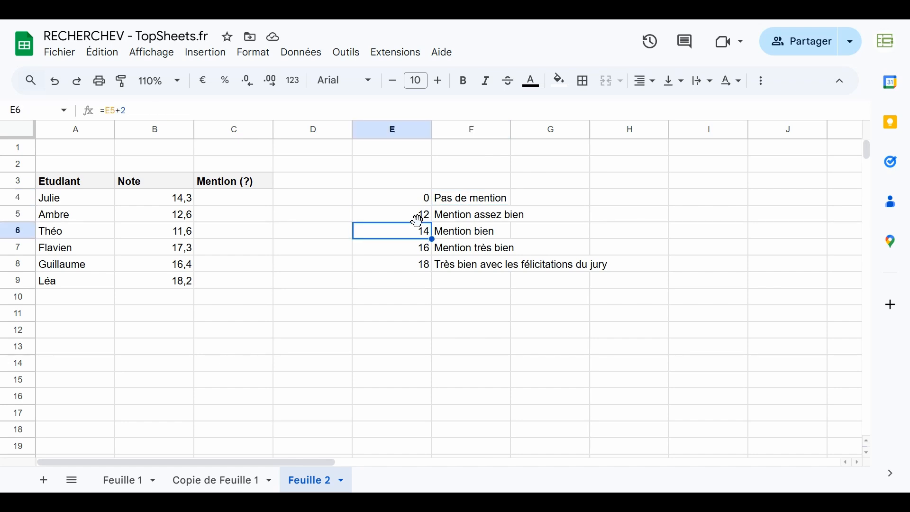
left_click(419, 218)
left_click(464, 219)
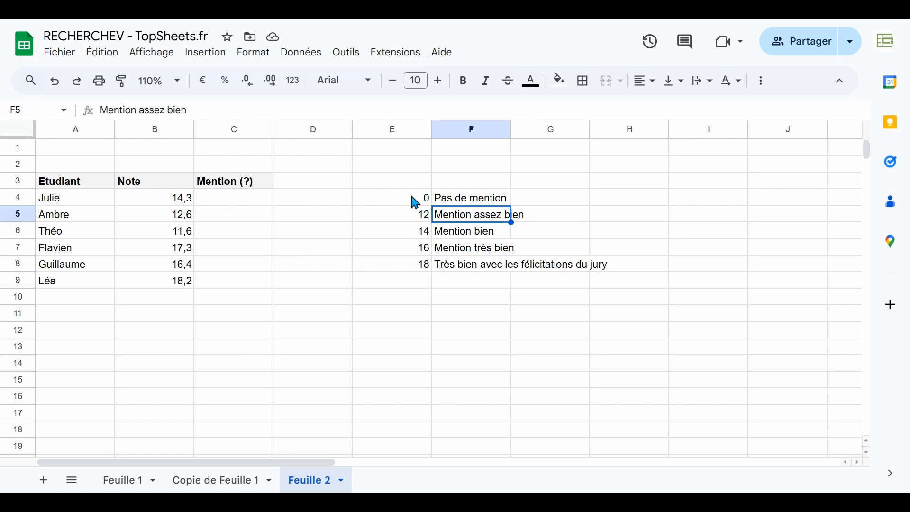
left_click_drag(416, 203, 414, 257)
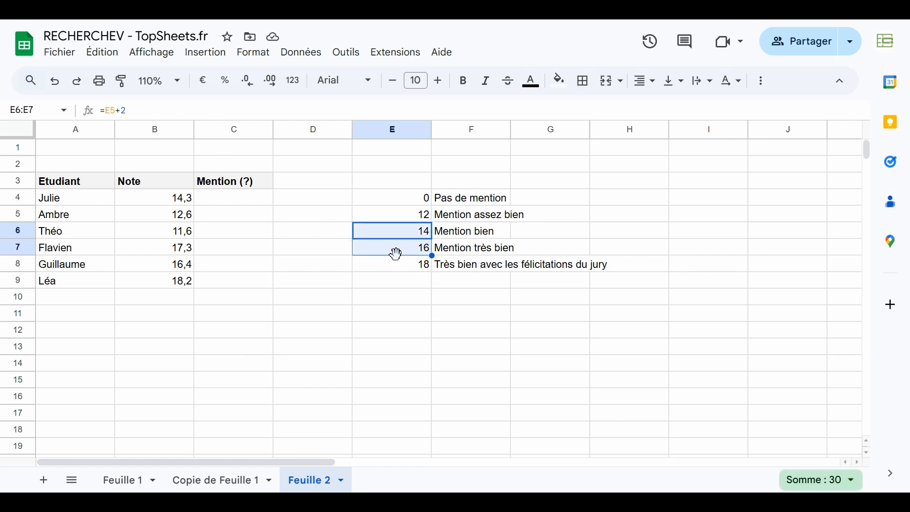
left_click(452, 233)
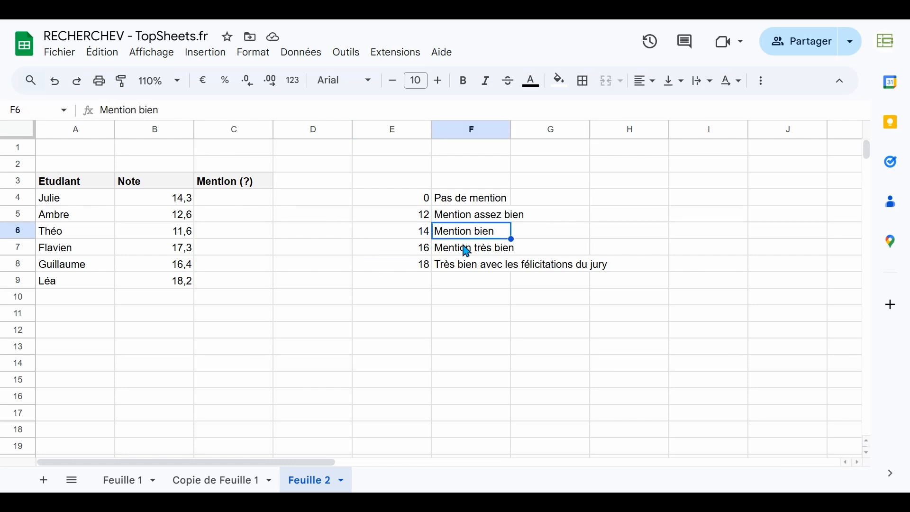
left_click(142, 207)
left_click(95, 207)
Start a RECHERCHEV formula in C4 with B4 as the search key and the absolute range $E$4:$F$8.
left_click(211, 205)
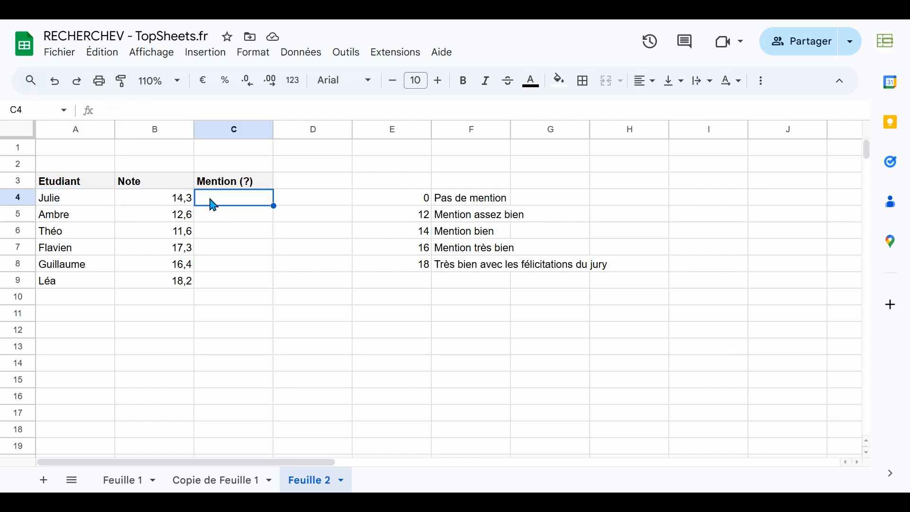
type("=")
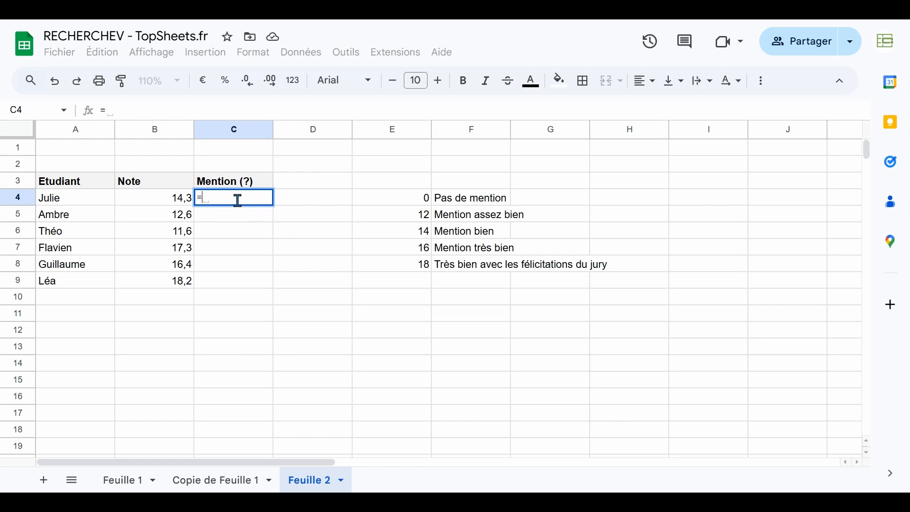
type("RECHE")
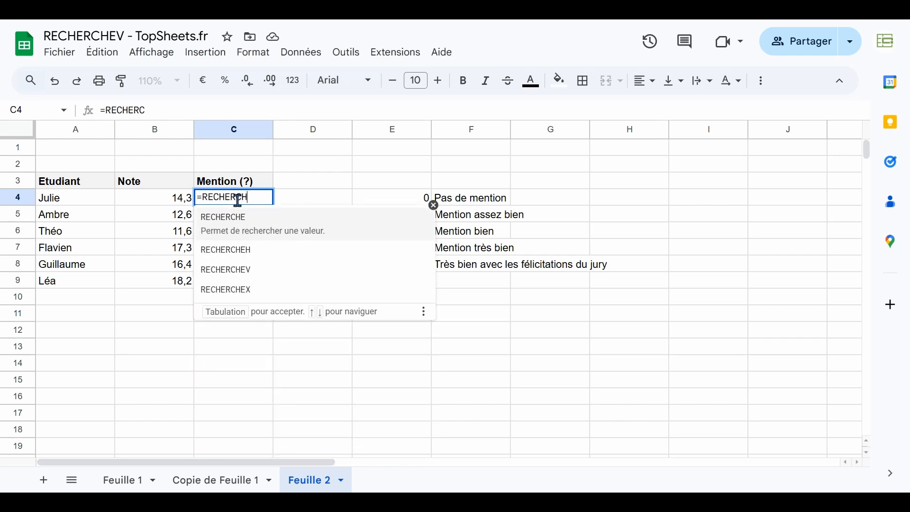
type("RCH")
key("Down")
key("Down")
key("Tab")
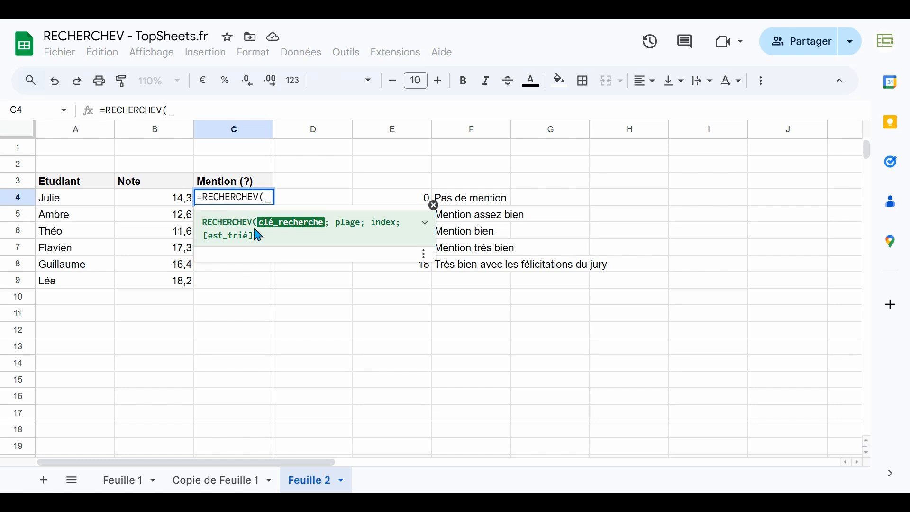
left_click(161, 199)
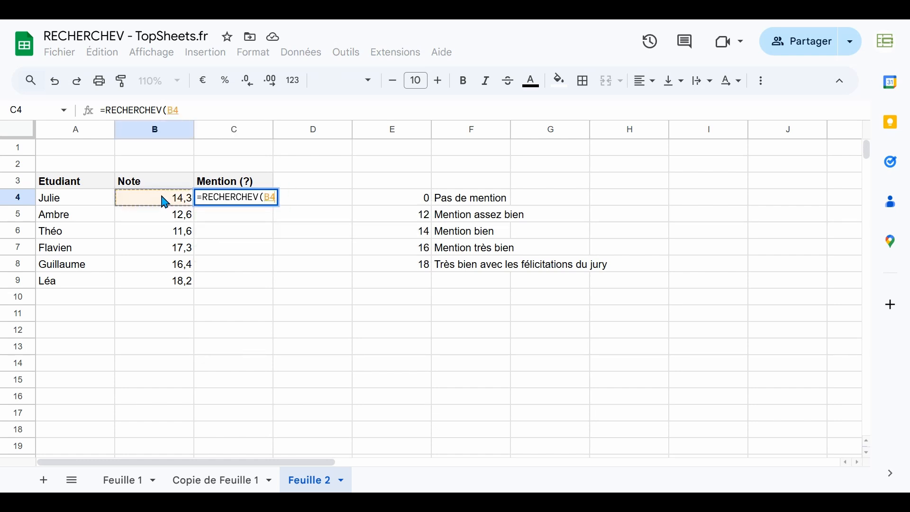
type(";")
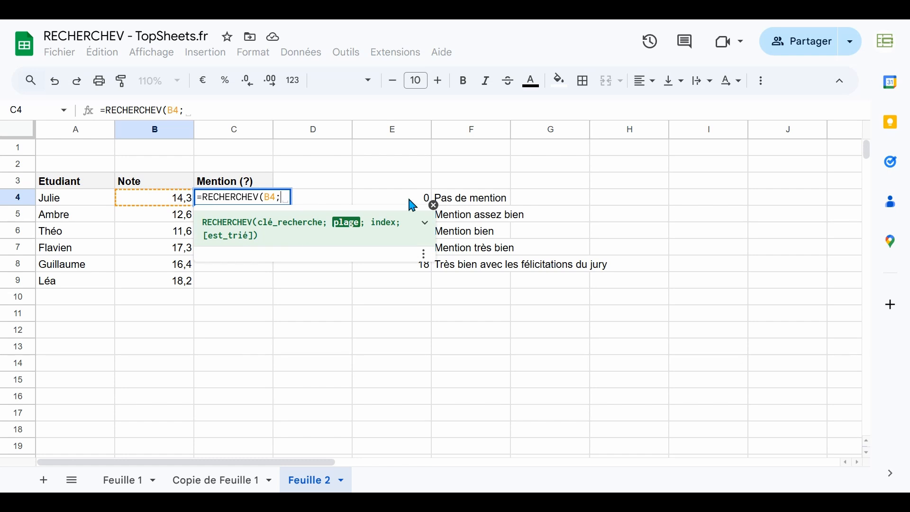
left_click_drag(413, 205, 474, 269)
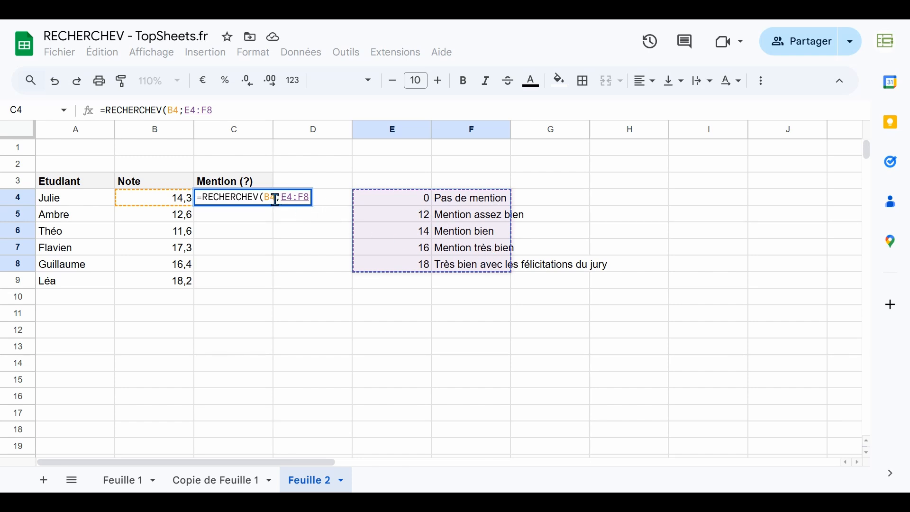
key("F4")
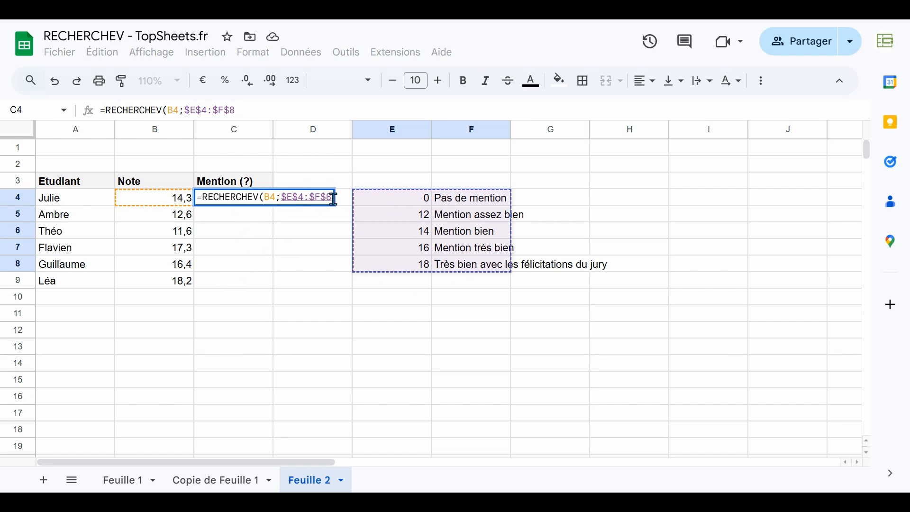
Complete C4's RECHERCHEV formula with index 2 and VRAI as the est_trié argument.
type(";")
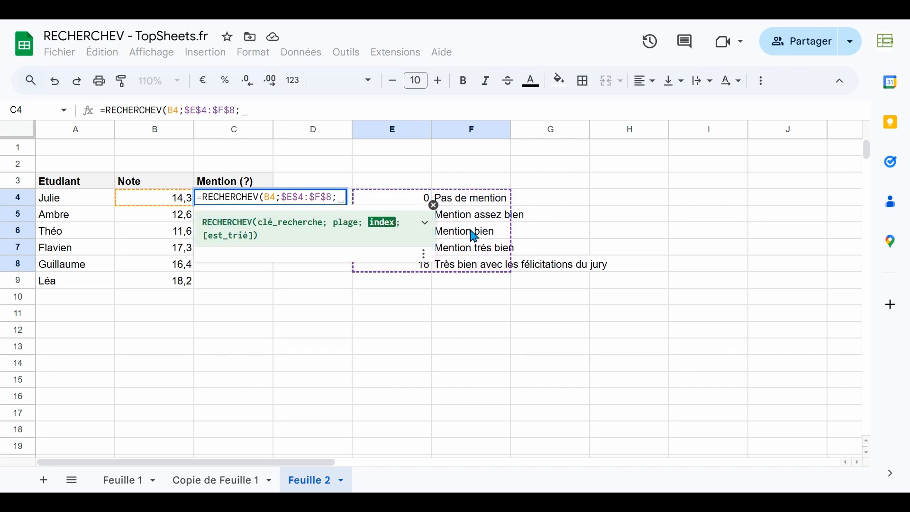
type("2")
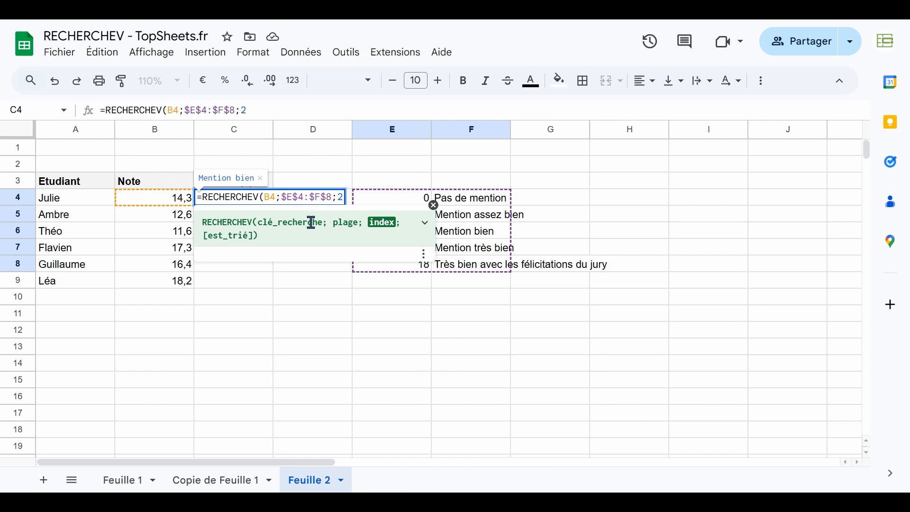
type("; ")
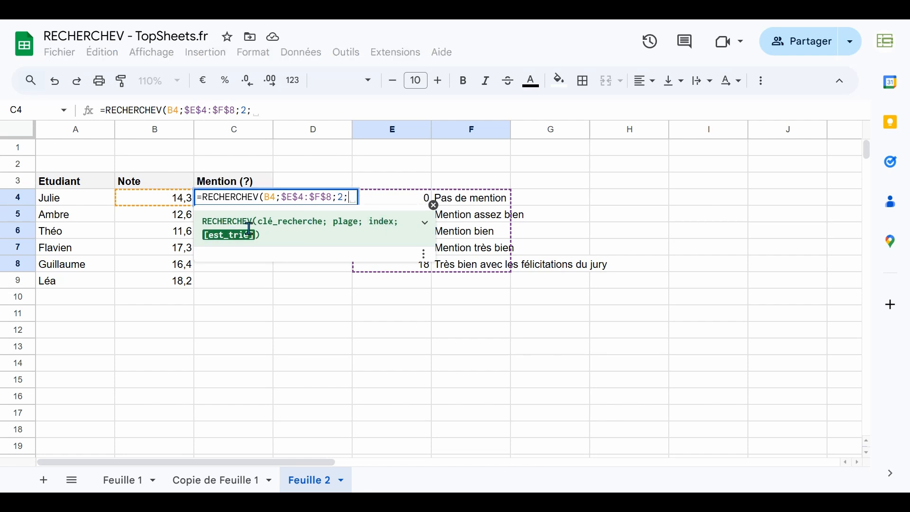
type("VRAI")
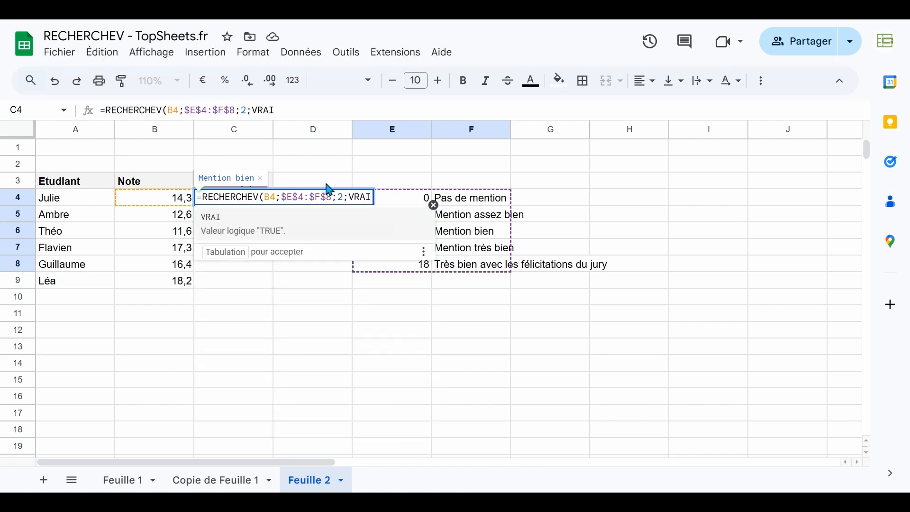
type(")")
key("Return")
key("Up")
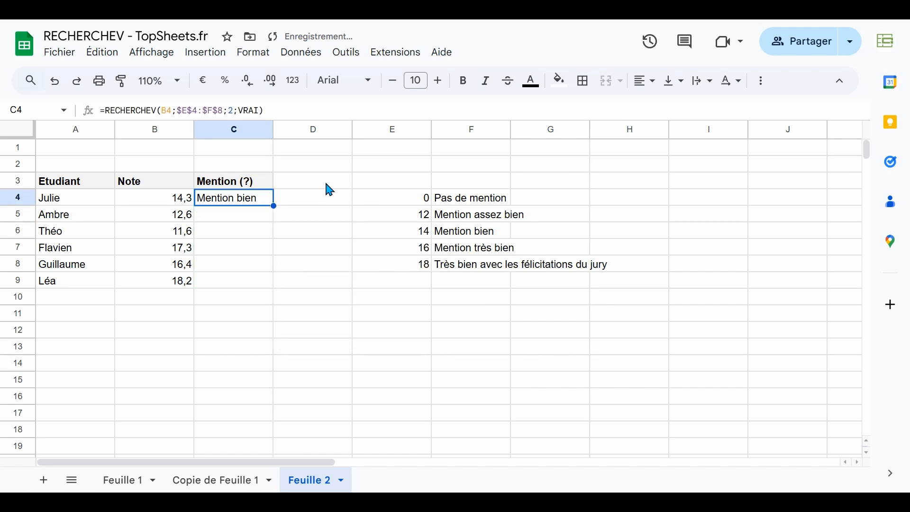
Check the honour returned in C4 by comparing the grade in B4 with the thresholds in E4:E7.
left_click(183, 203)
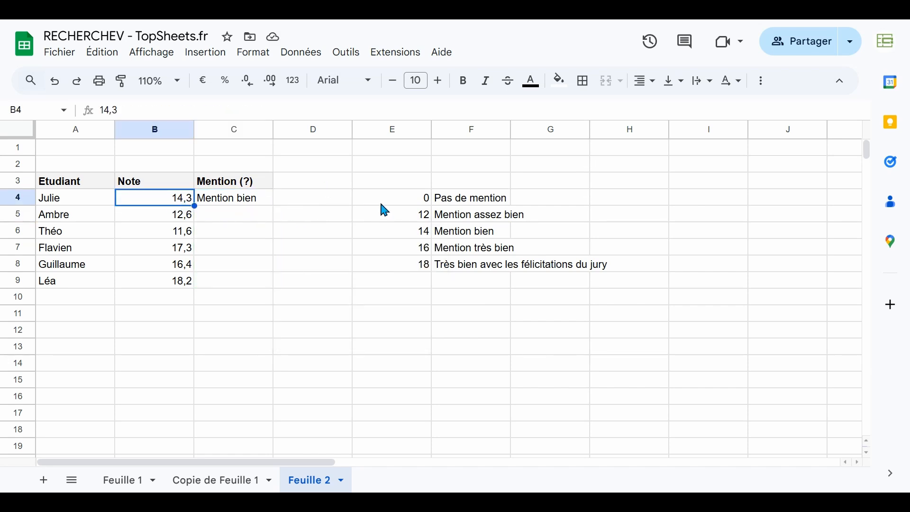
left_click(268, 204)
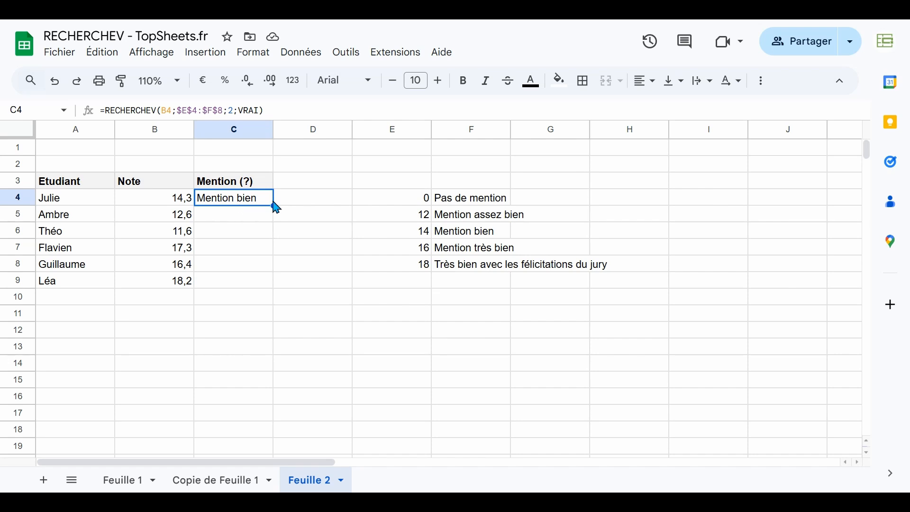
left_click(193, 203)
left_click(412, 205)
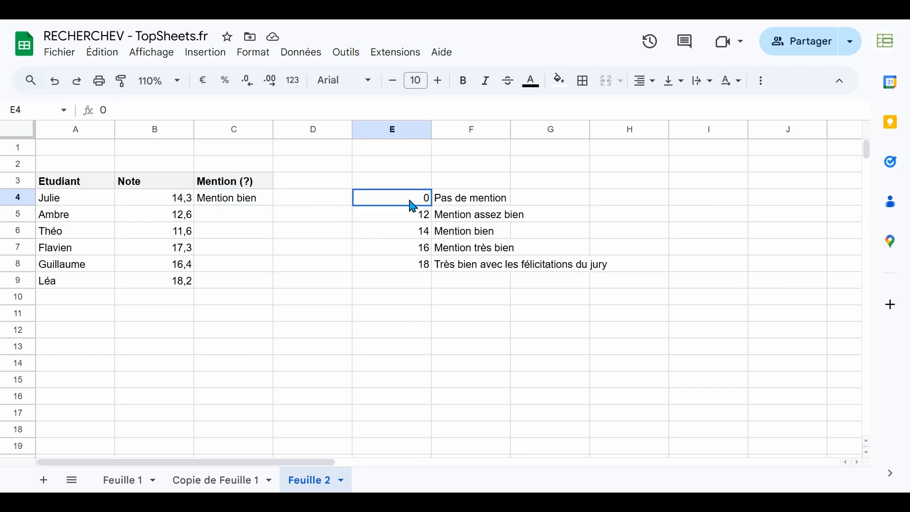
left_click(415, 220)
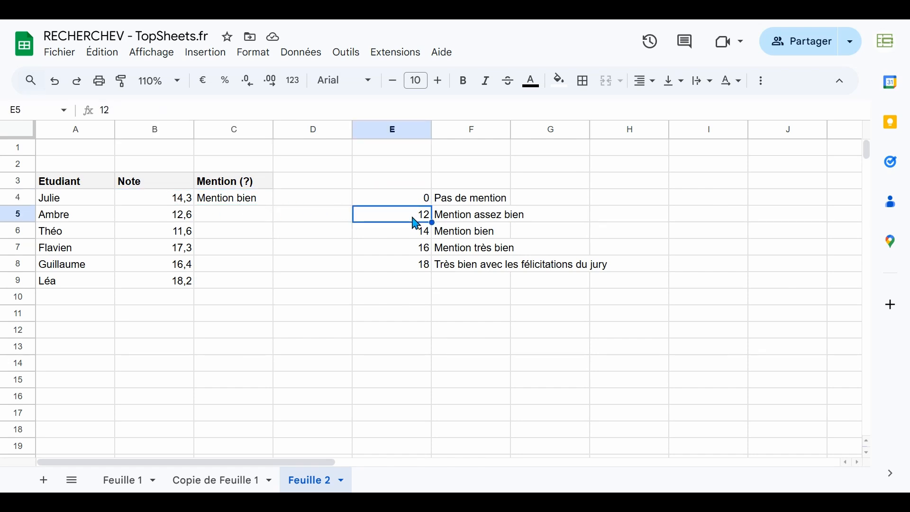
left_click(413, 235)
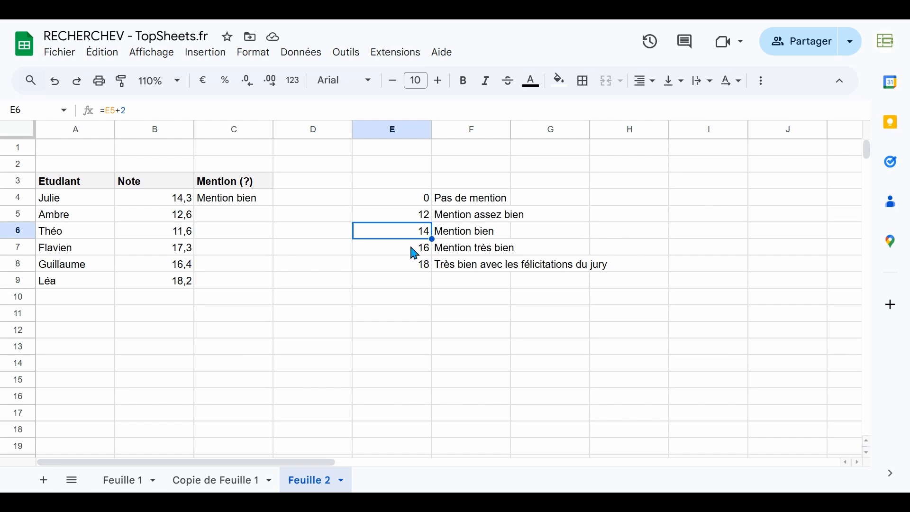
left_click(415, 252)
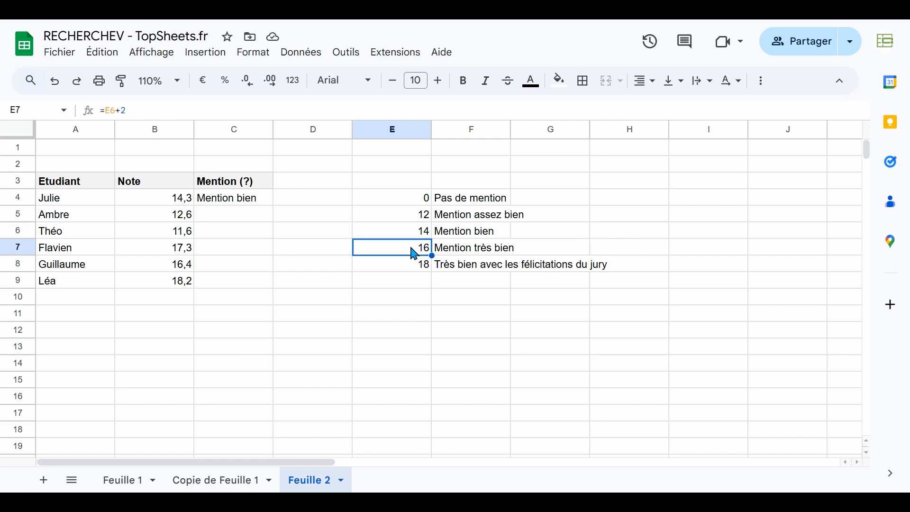
left_click(179, 201)
left_click(408, 253)
left_click(407, 236)
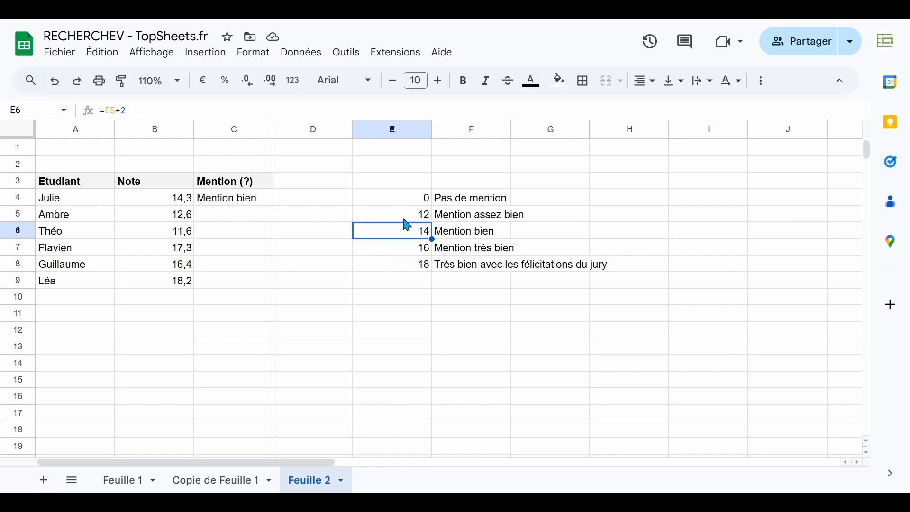
Check the honour in F6 against its threshold in E6 for the first student's grade.
left_click(488, 235)
left_click(423, 234)
left_click(465, 235)
Compare the second student's grade in B5 with the thresholds in E4:E6 to identify the matching honour in column F.
left_click(182, 219)
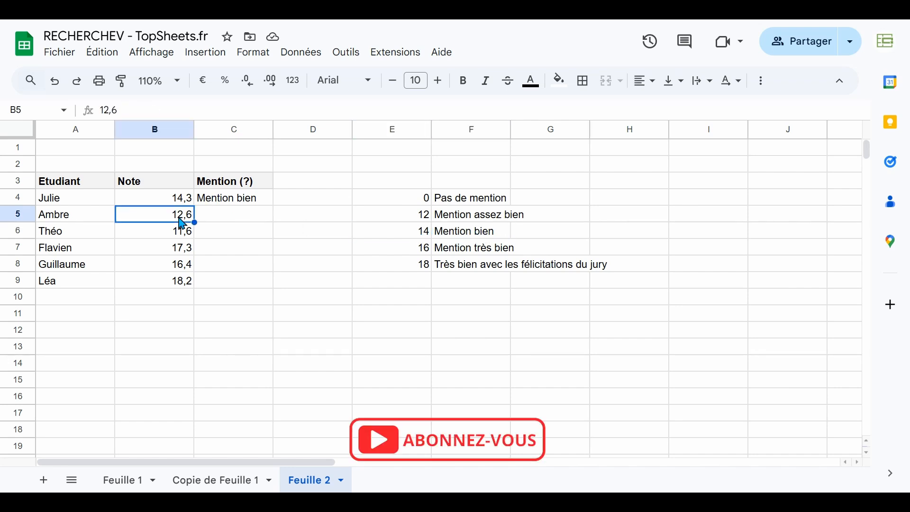
left_click(415, 202)
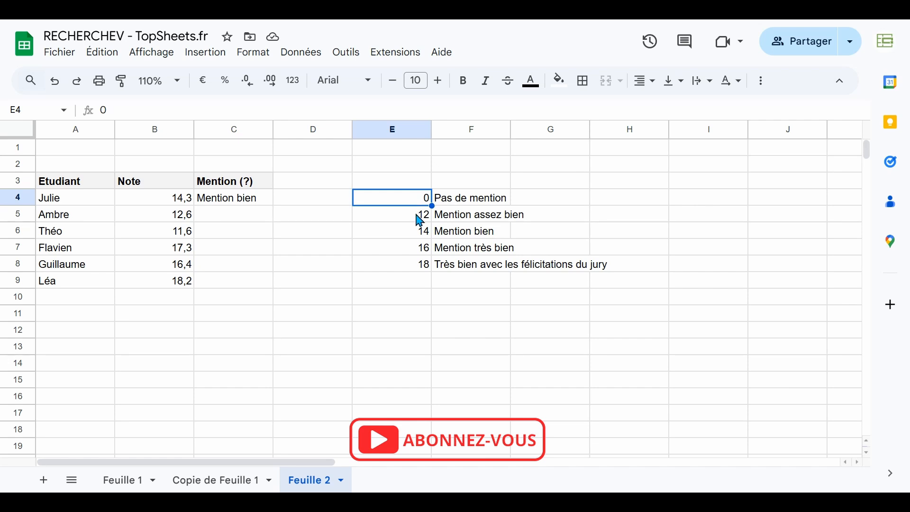
left_click(420, 219)
left_click(420, 203)
left_click(420, 221)
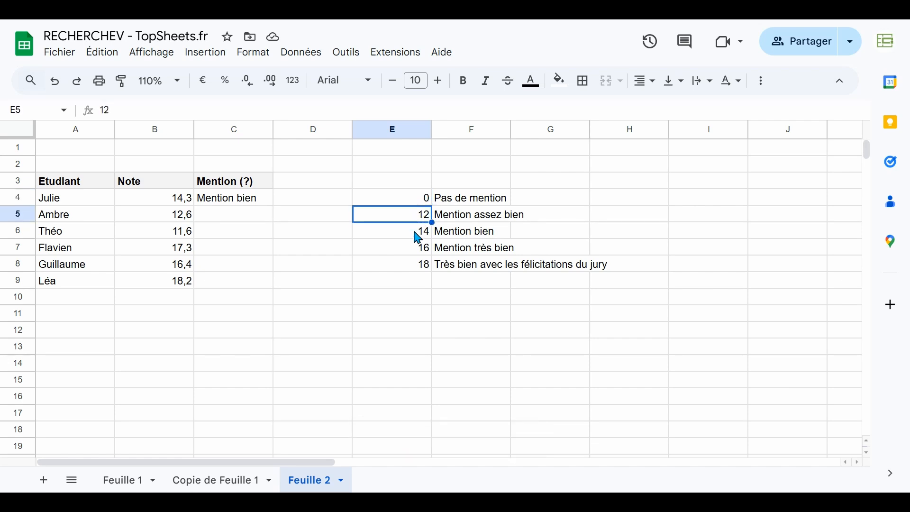
left_click(418, 235)
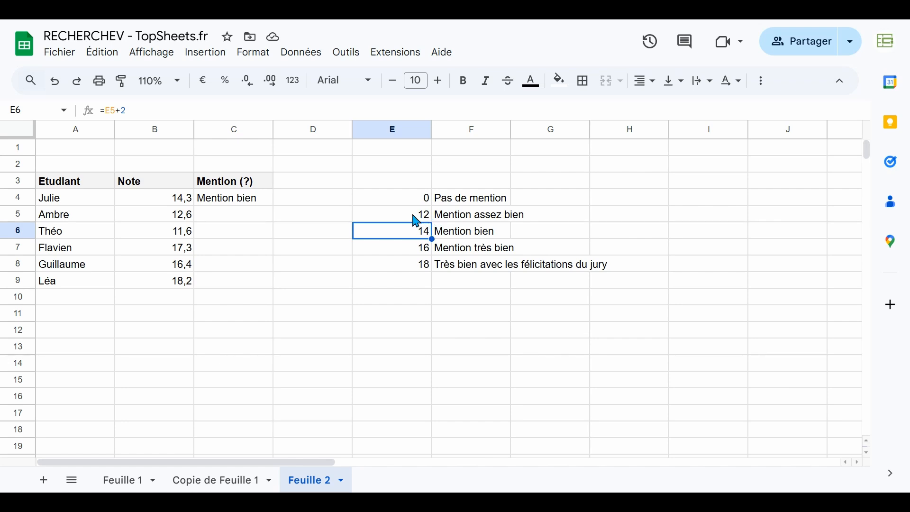
left_click(413, 218)
left_click(470, 219)
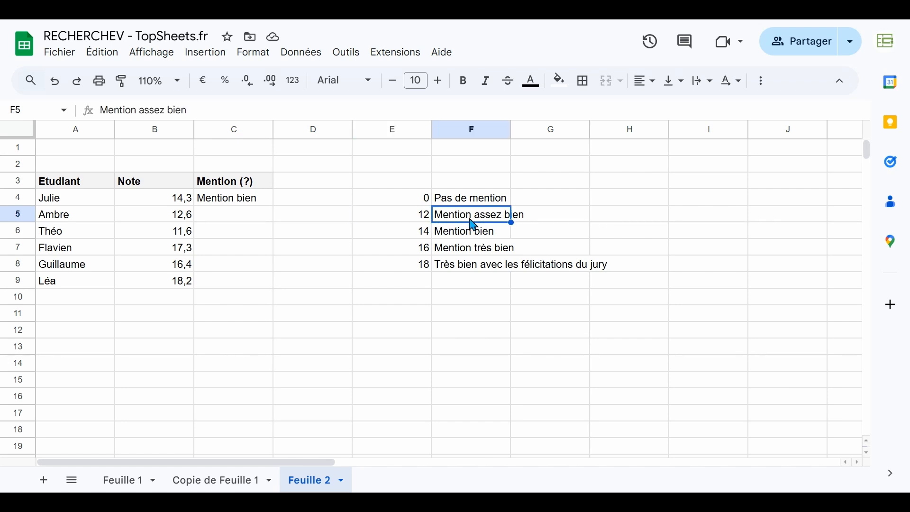
Extend C4's RECHERCHEV formula down to C5 and C6, checking B6's grade against the threshold and honour in E4:F4.
left_click(271, 205)
left_click_drag(274, 205, 273, 221)
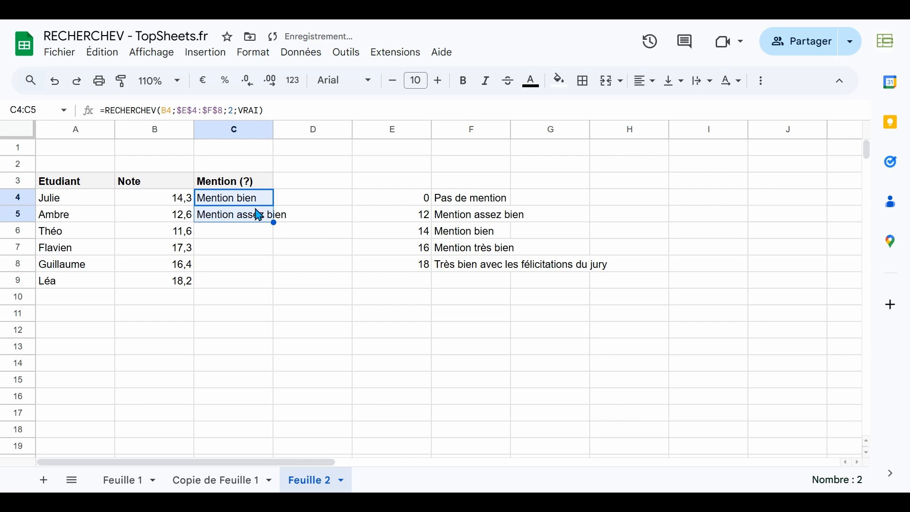
left_click(176, 238)
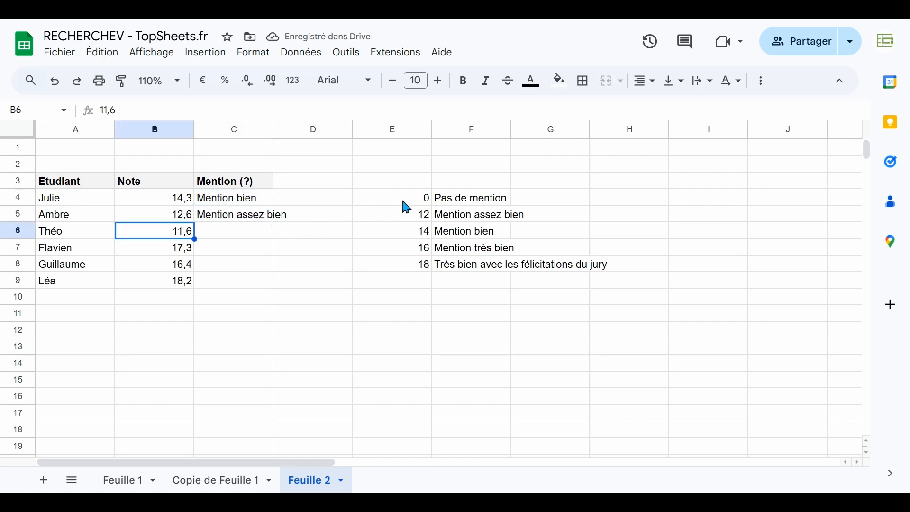
left_click(409, 205)
left_click(445, 205)
left_click(253, 219)
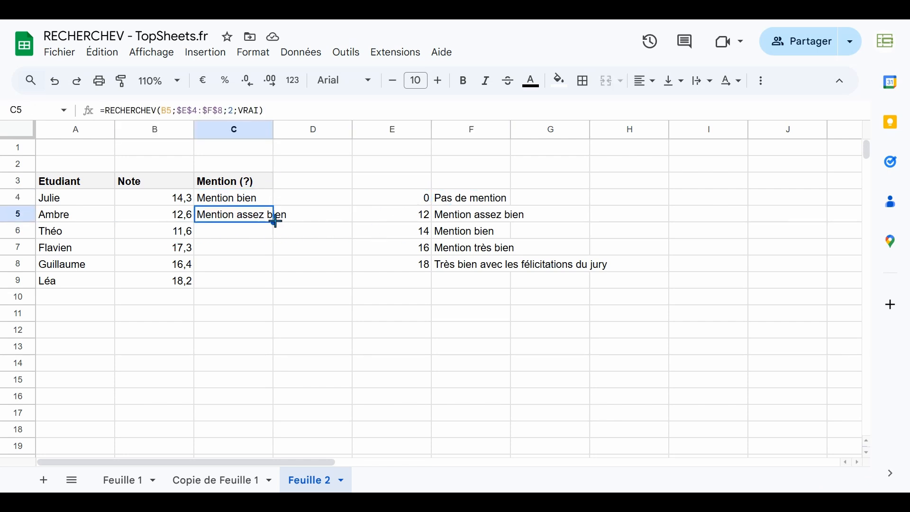
left_click_drag(274, 222, 271, 235)
Compare the fourth student's grade in B7 with each threshold in E4:E8 to find the applicable bracket.
left_click(175, 252)
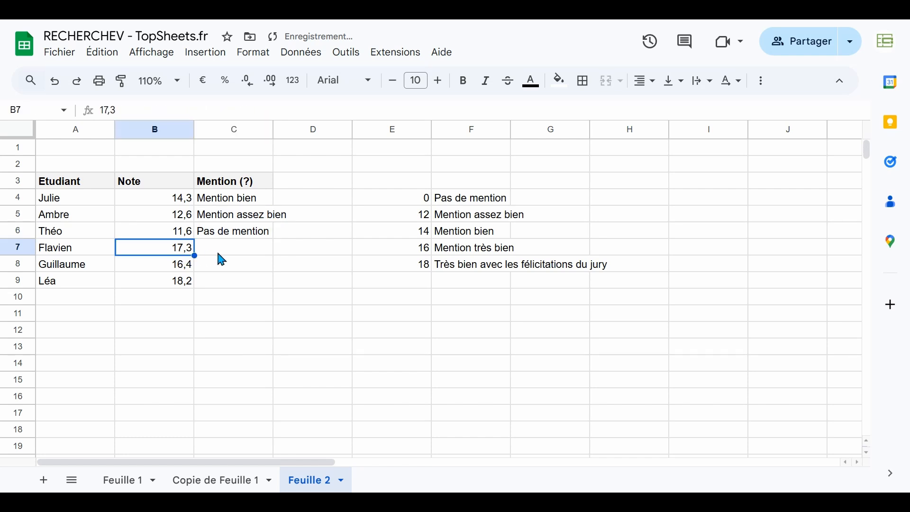
left_click(412, 204)
left_click(414, 219)
left_click(414, 234)
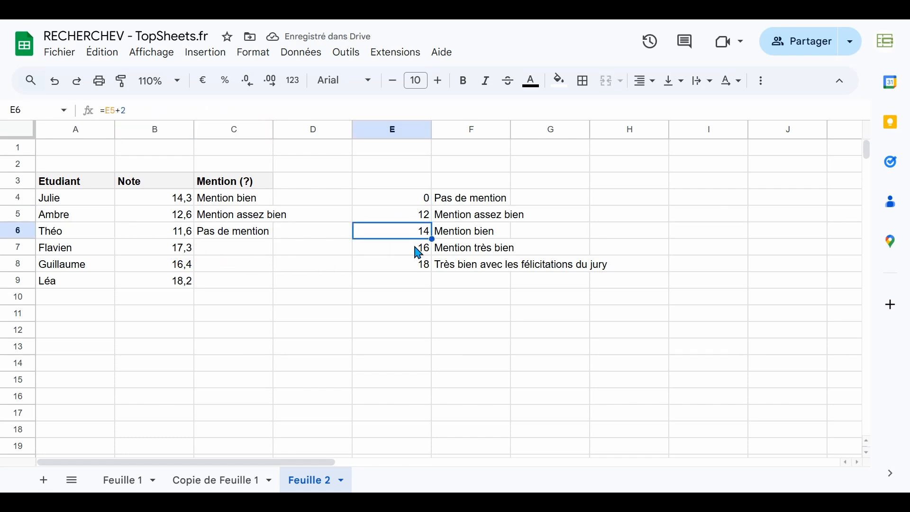
left_click(415, 250)
left_click(419, 265)
left_click(419, 248)
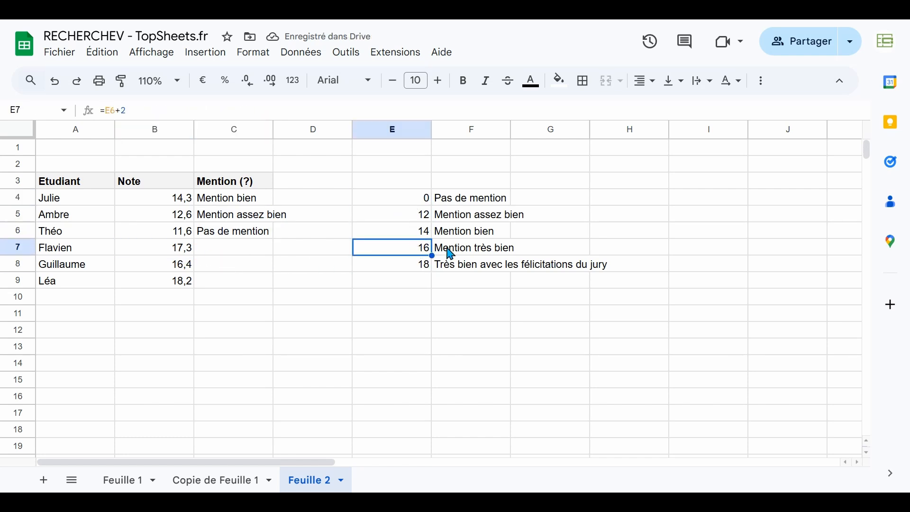
Fill the RECHERCHEV formula from C6 down to C9 and auto-fit column C's width to its contents.
left_click(259, 236)
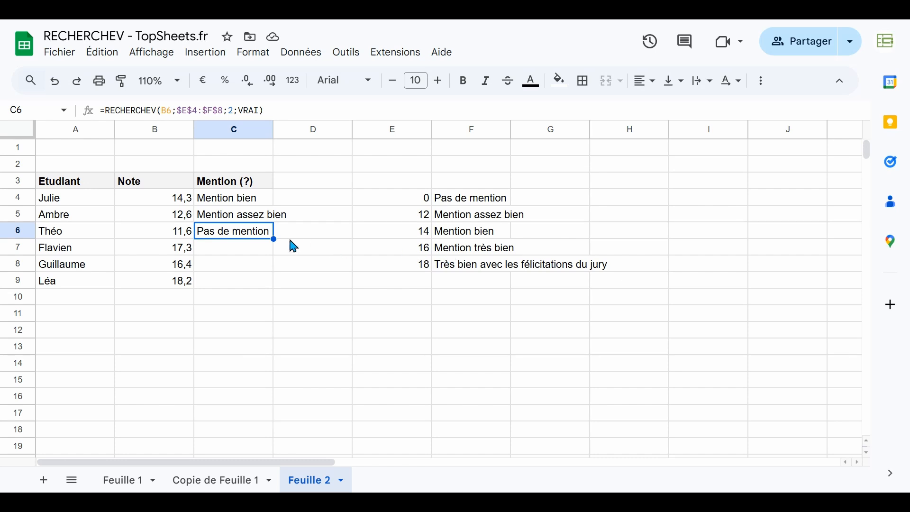
left_click_drag(275, 237, 273, 284)
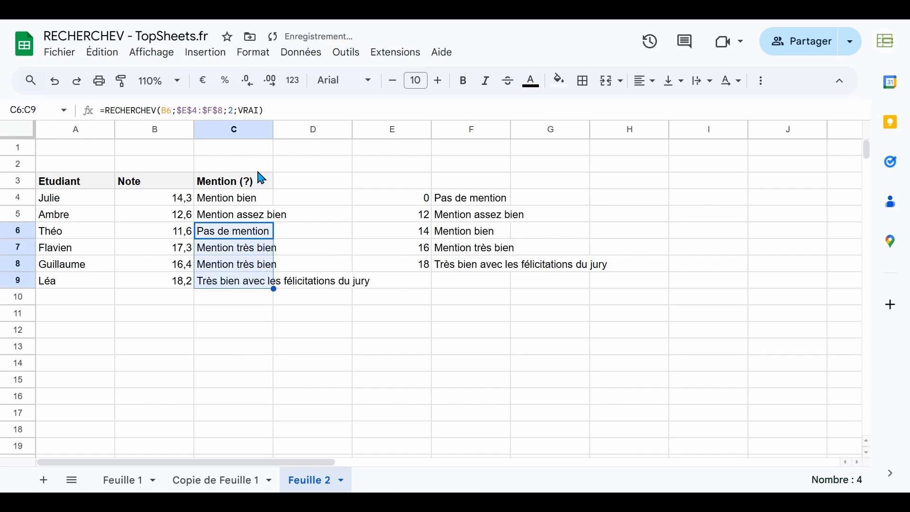
left_click_drag(272, 130, 275, 131)
double_click(274, 130)
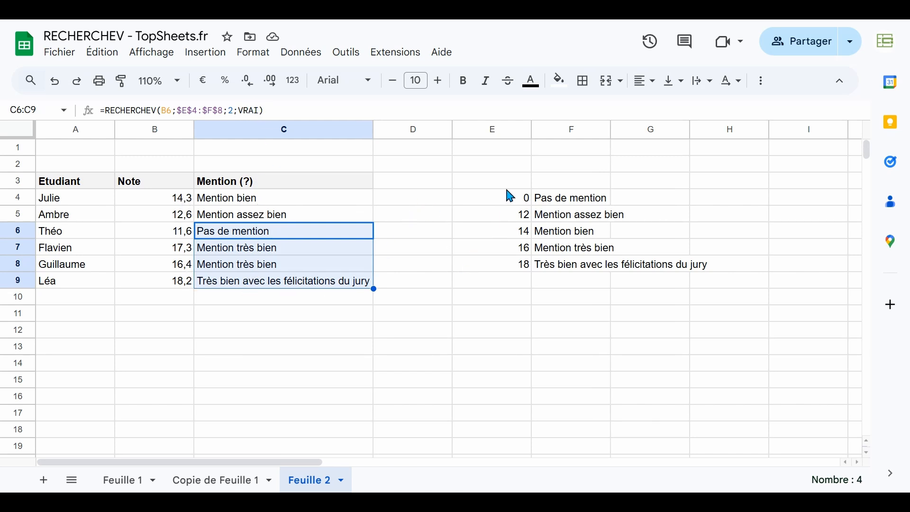
Examine the thresholds in E4:E7 and the FAUX est_trié argument of B2's RECHERCHEV formula on Copie de Feuille 1, leaving the formula unedited.
left_click_drag(506, 198, 505, 252)
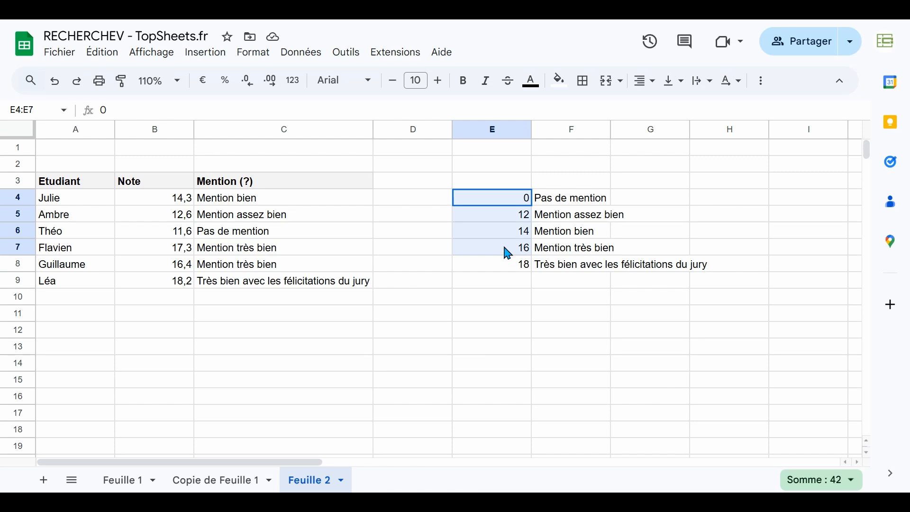
left_click(504, 252)
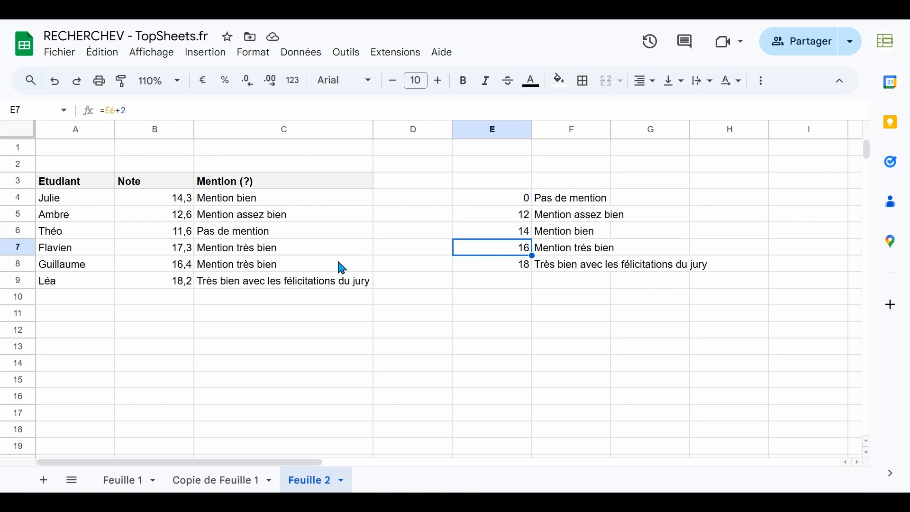
left_click(216, 479)
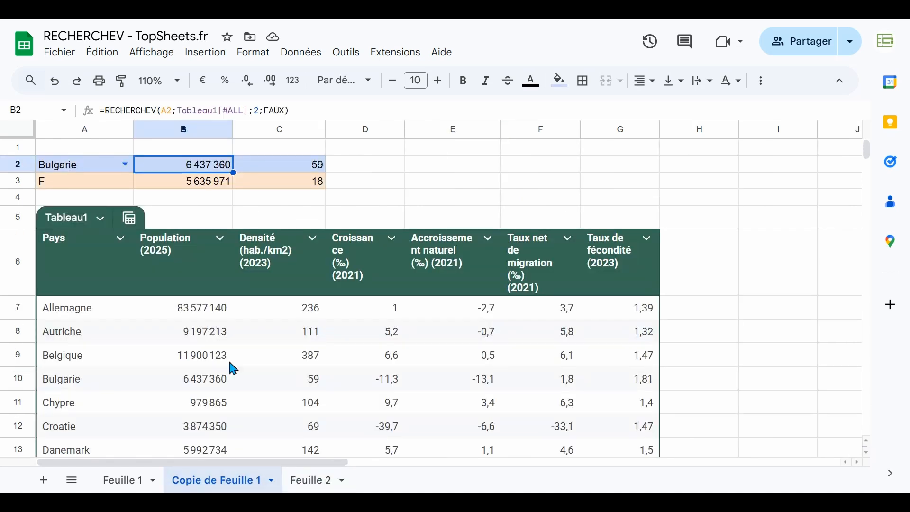
left_click(267, 111)
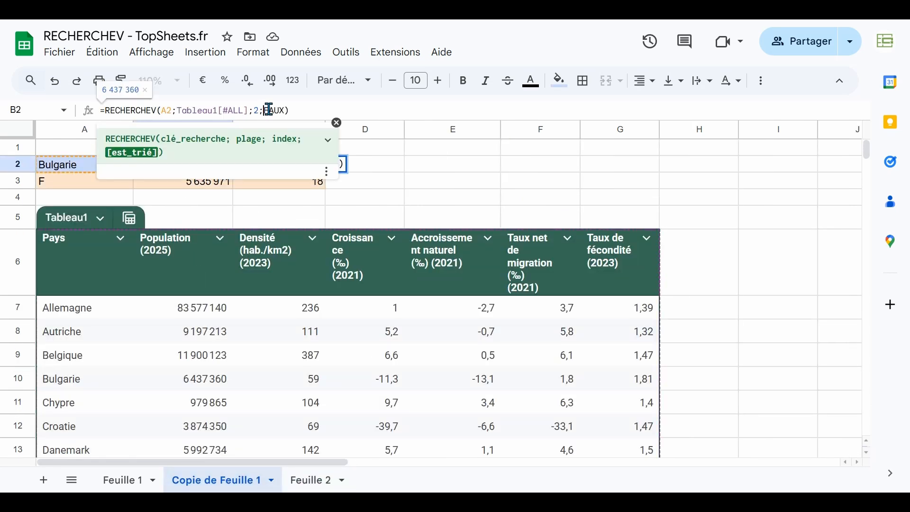
left_click(271, 109)
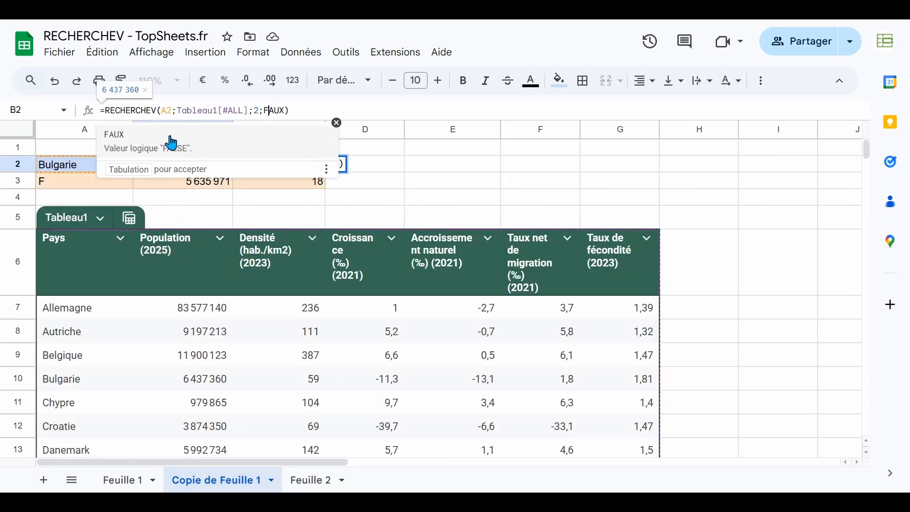
left_click(255, 111)
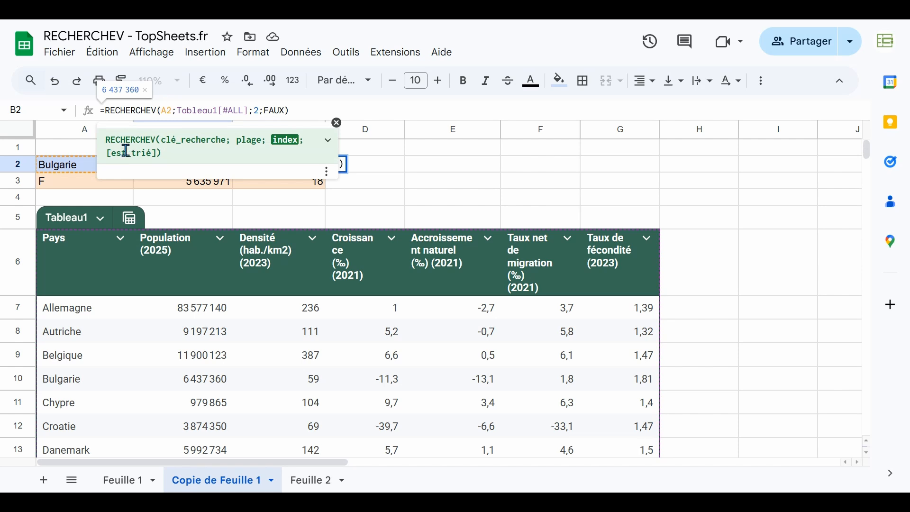
left_click(380, 166)
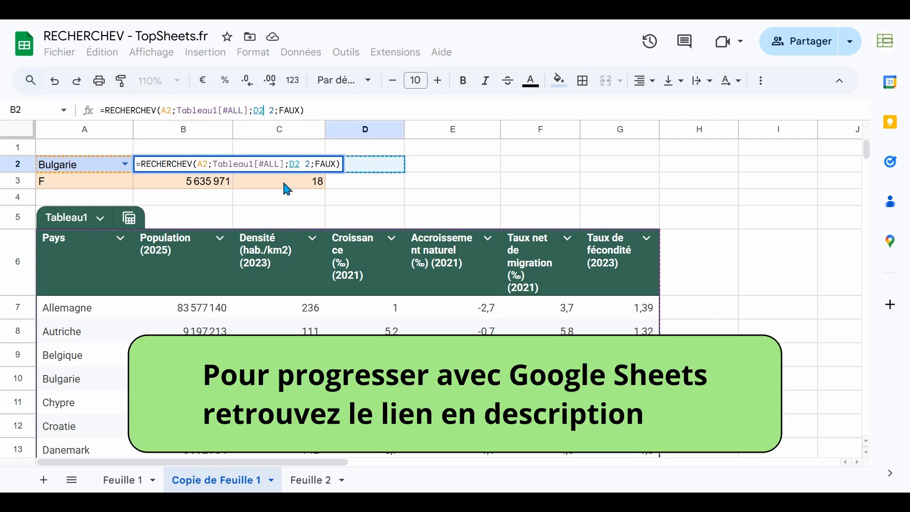
key("Escape")
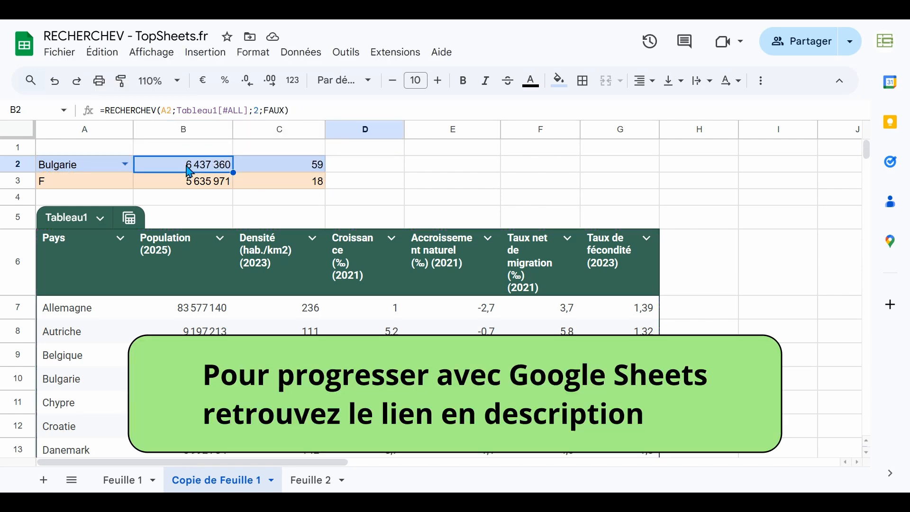
Return to the Feuille 2 sheet and select the empty cell A10 below the student list.
left_click(308, 480)
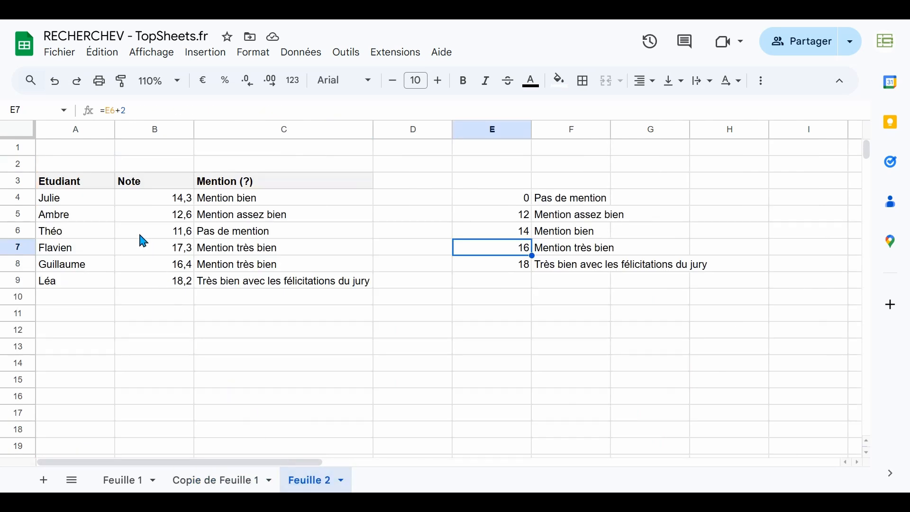
left_click(82, 302)
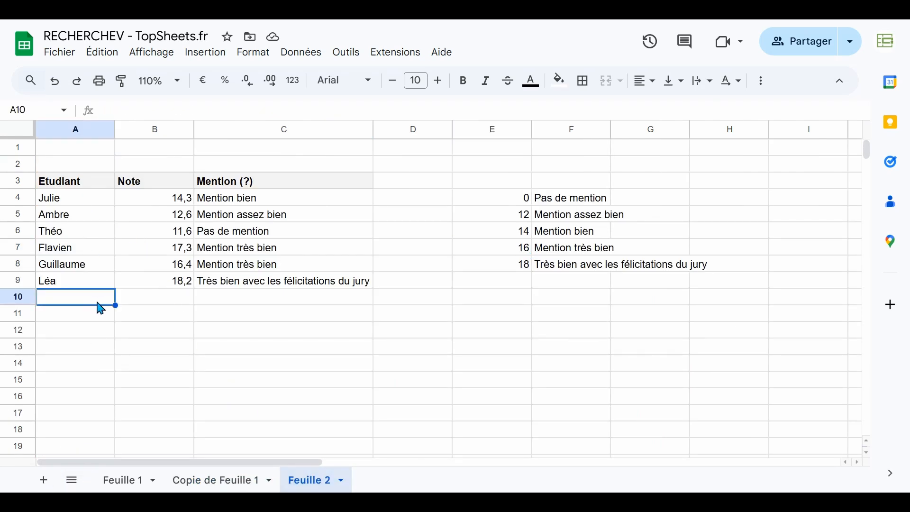